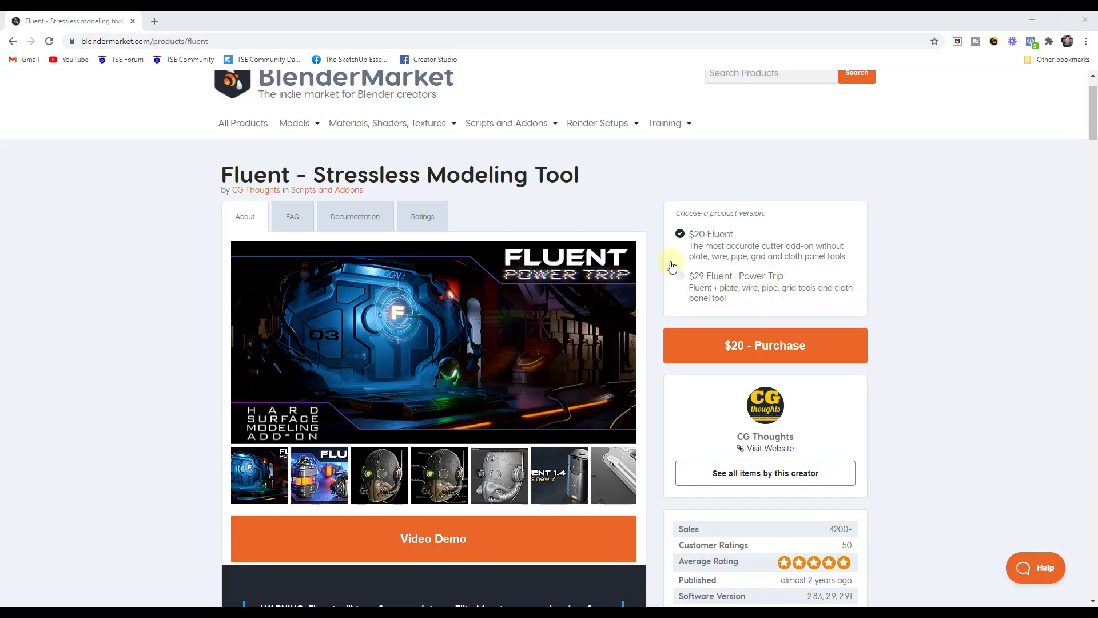
- Look through the Fluent add-on's product page, from its feature descriptions to the developer's notes, and return to its start
scroll(672, 266, "down", 20)
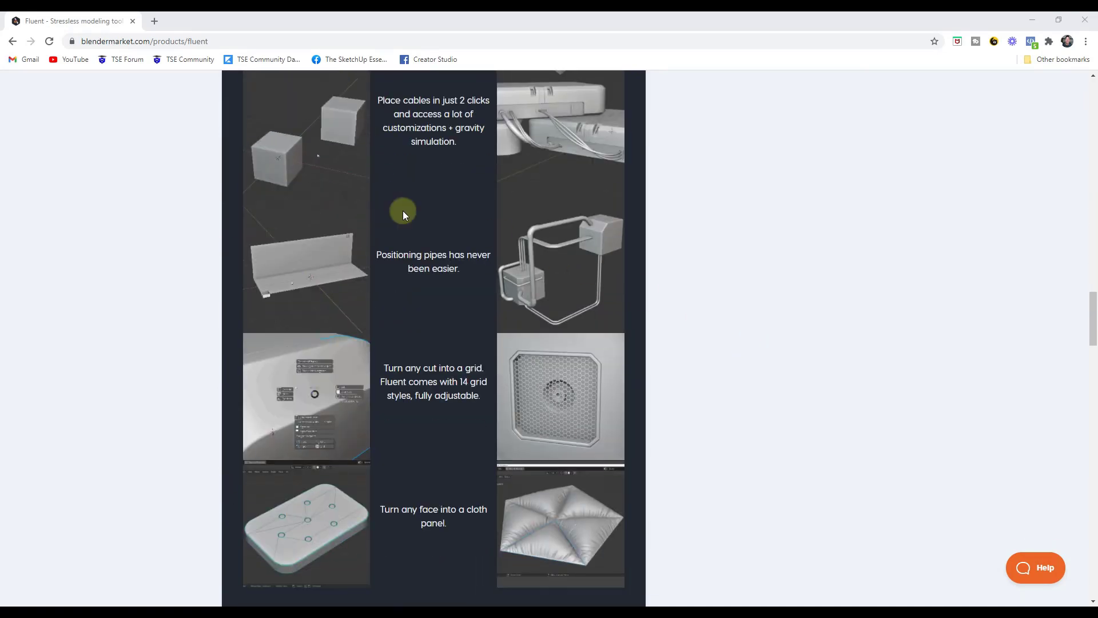
scroll(640, 314, "down", 20)
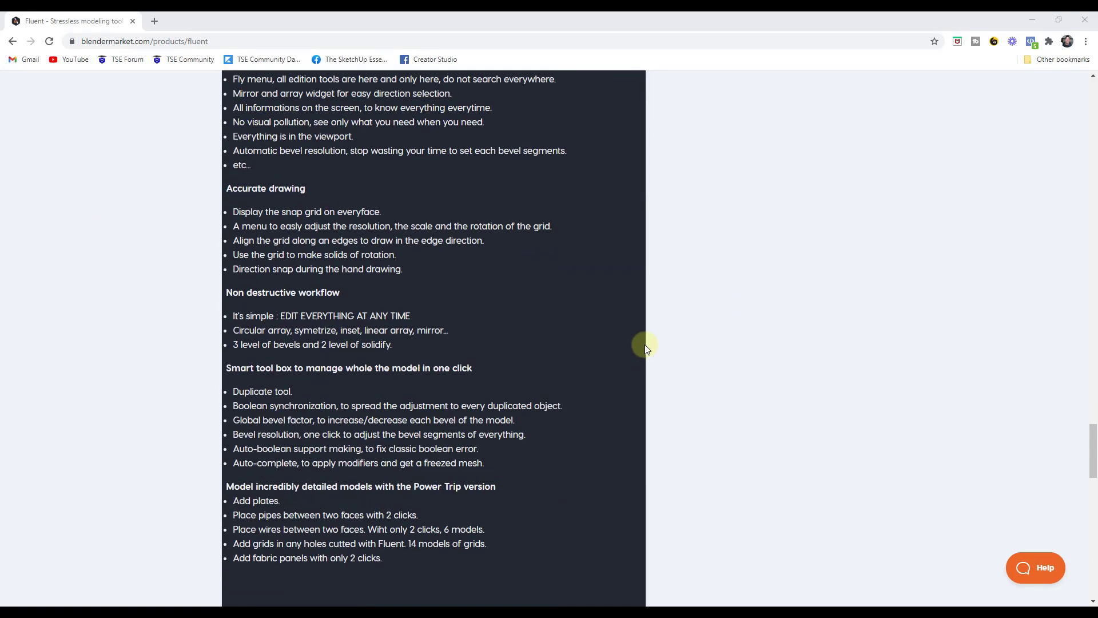
scroll(644, 347, "down", 15)
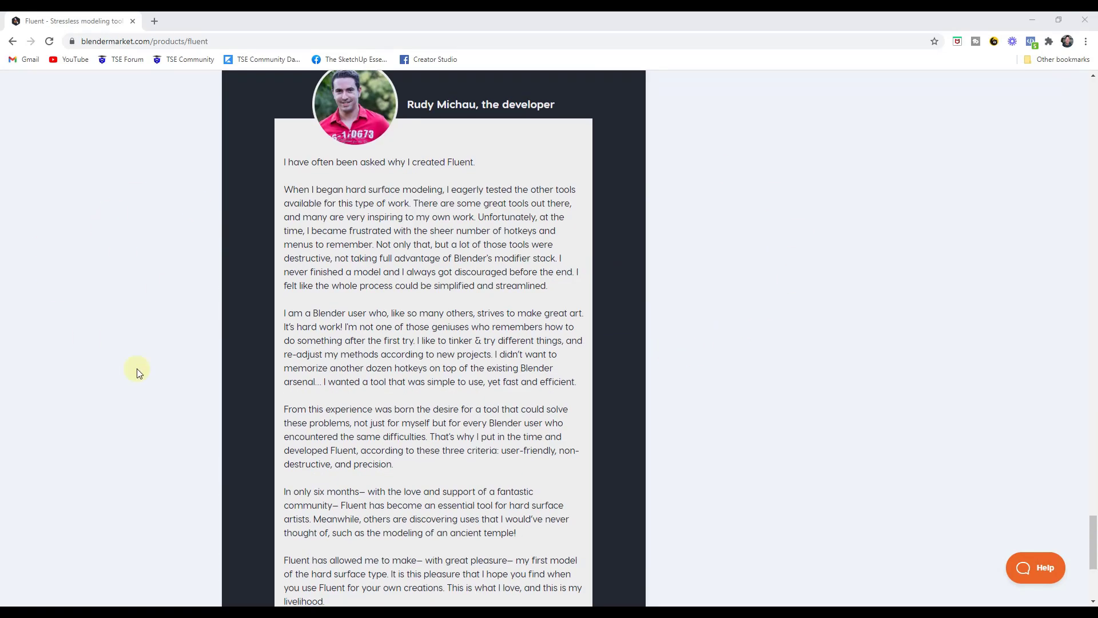
scroll(493, 302, "down", 5)
scroll(1008, 345, "up", 10)
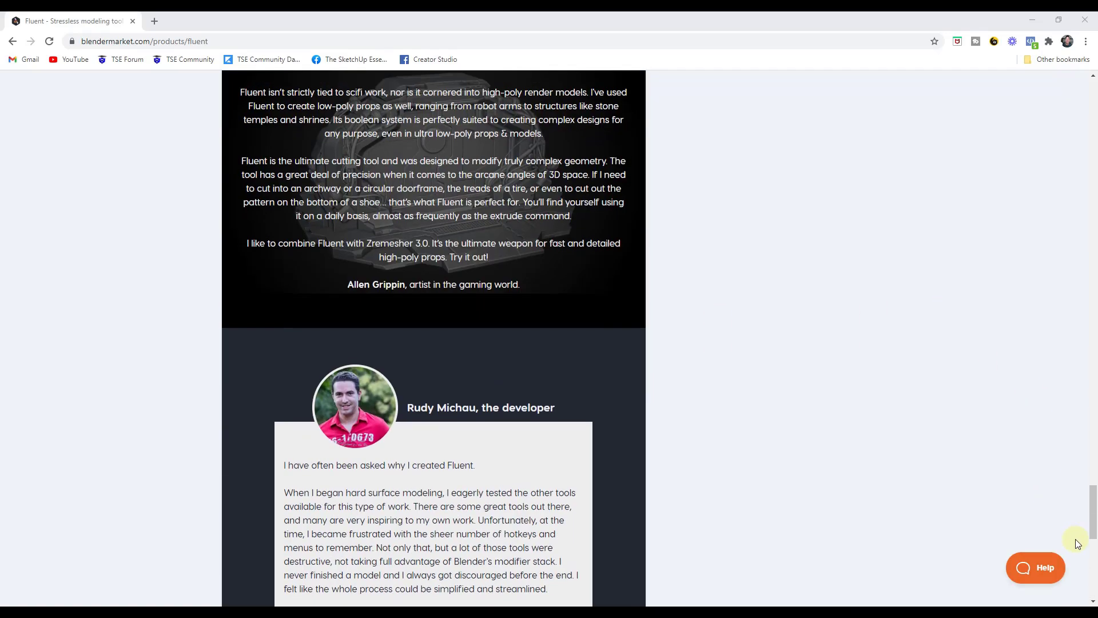
left_click_drag(1092, 507, 773, 172)
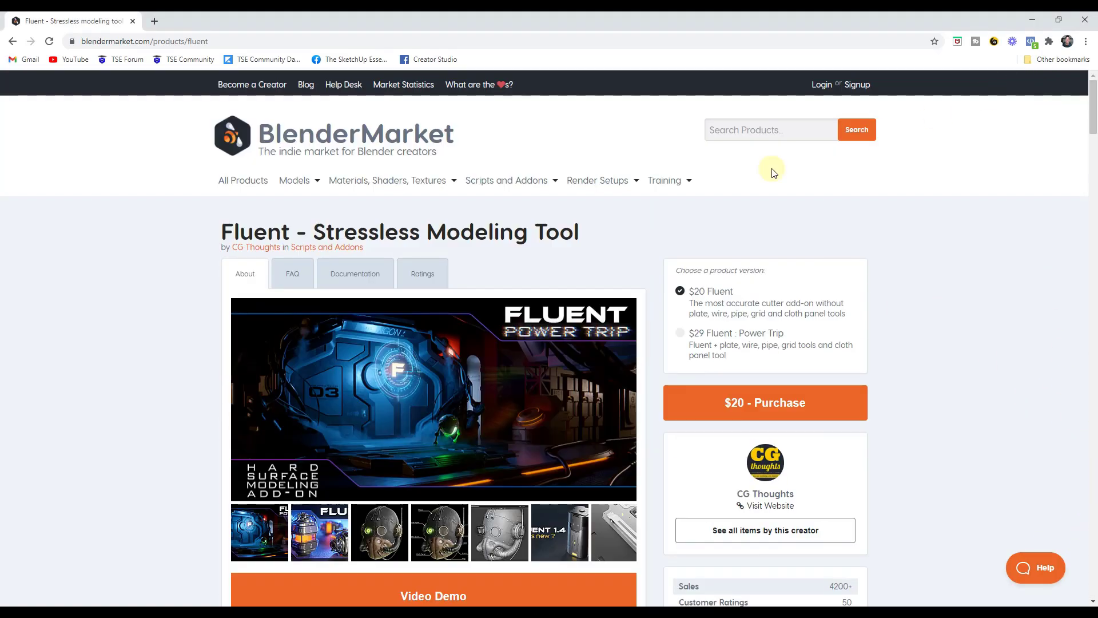
- Switch to Blender and search the add-ons in its preferences for "flue"
left_click(1033, 23)
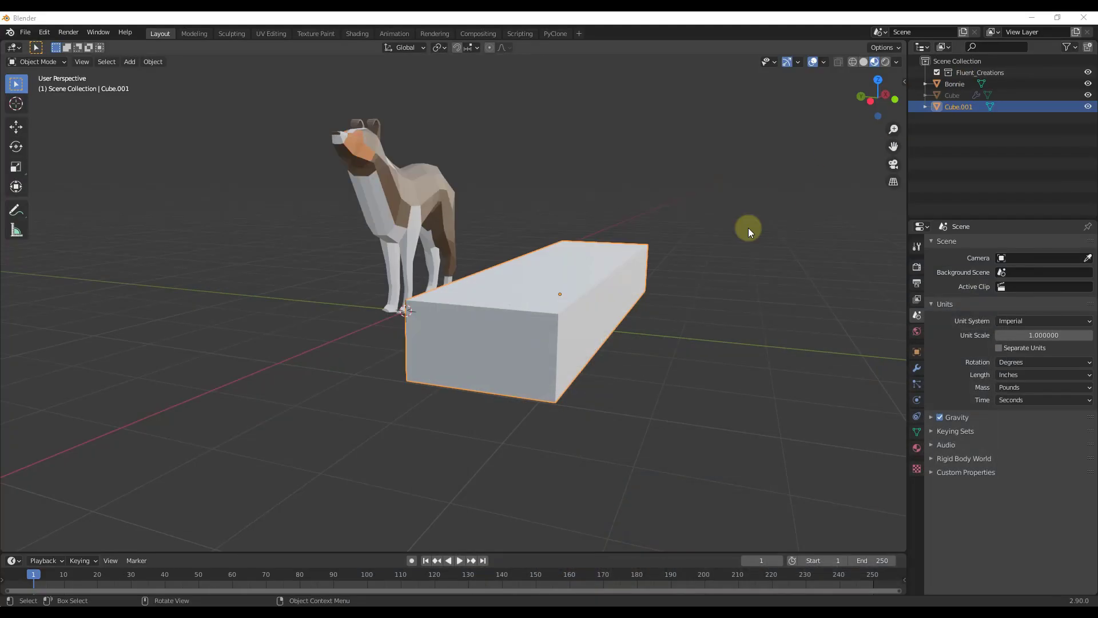
left_click(38, 33)
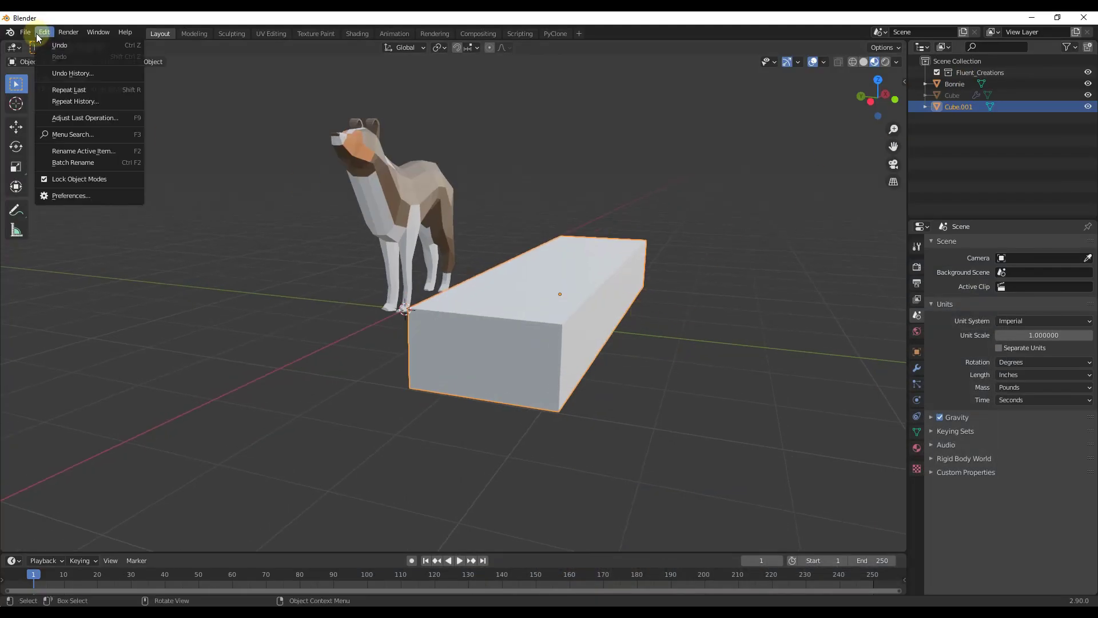
left_click(88, 197)
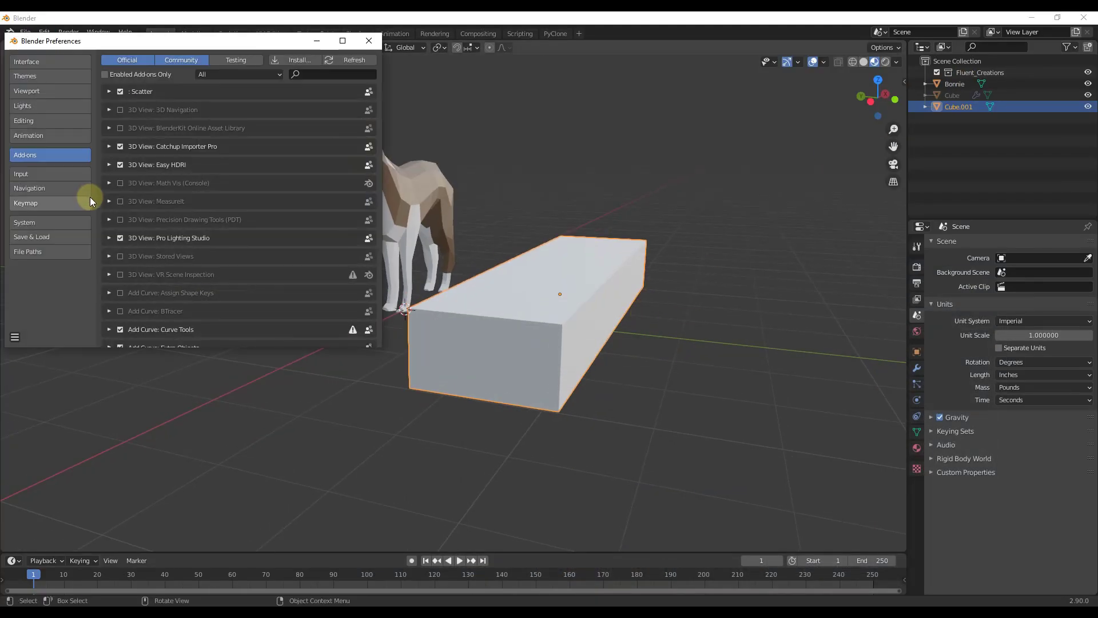
left_click(317, 74)
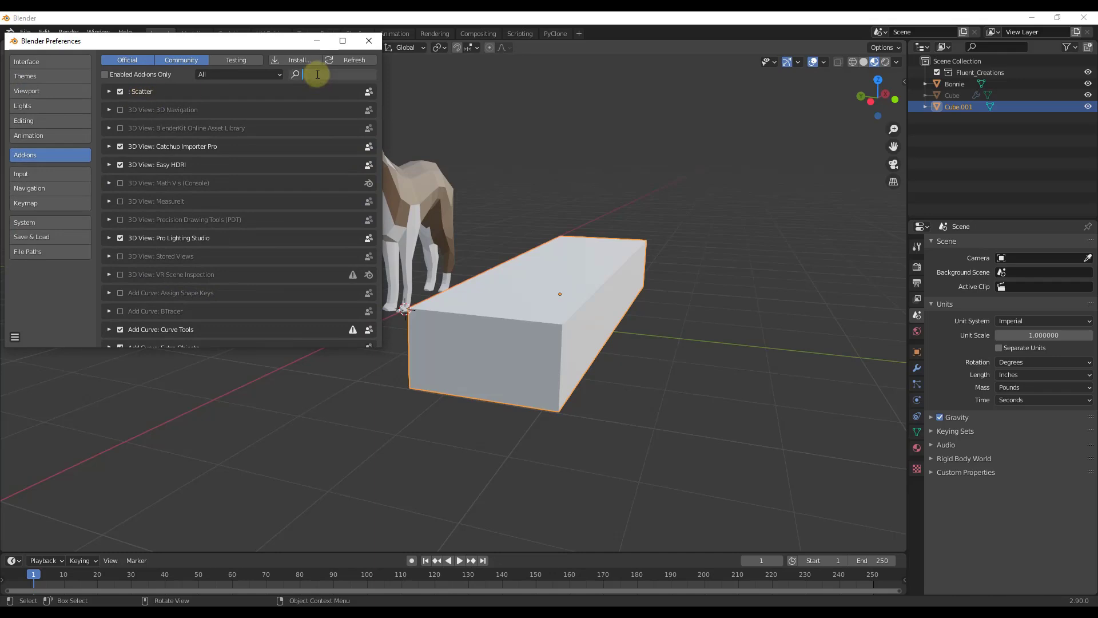
type("flue")
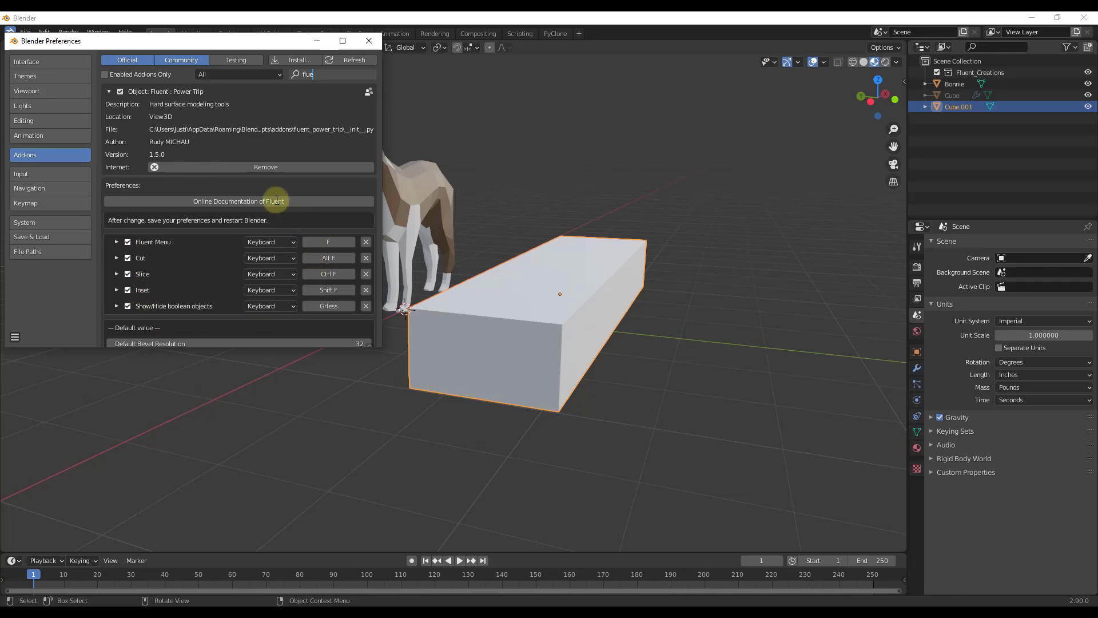
- Review the Fluent: Power Trip add-on's shortcuts, default values, display and behavior settings, and close the preferences
left_click(277, 186)
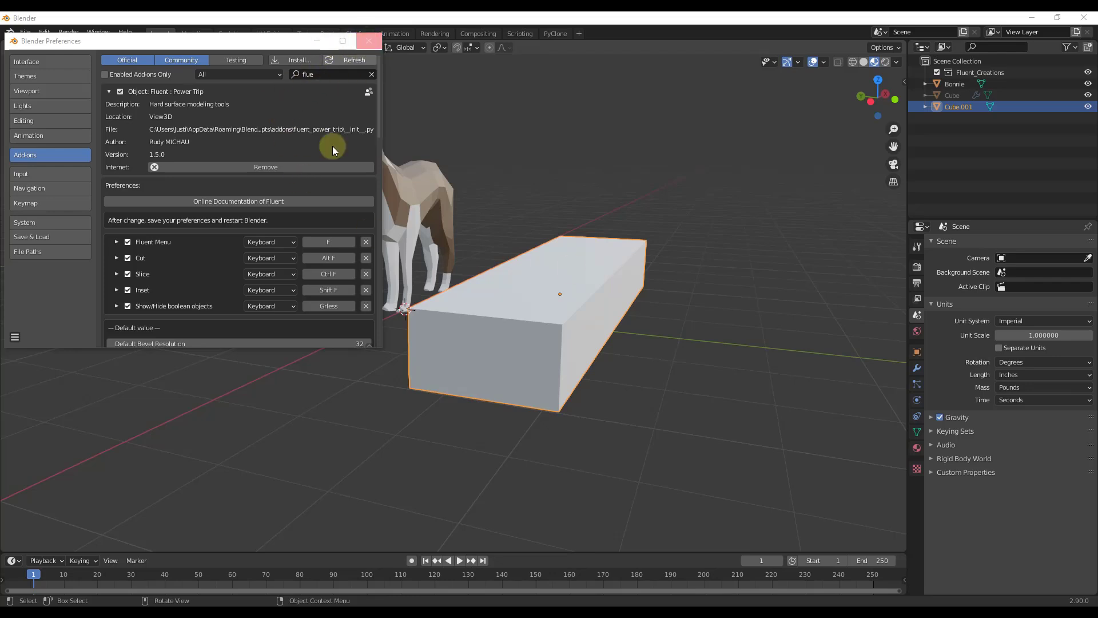
scroll(326, 177, "down", 5)
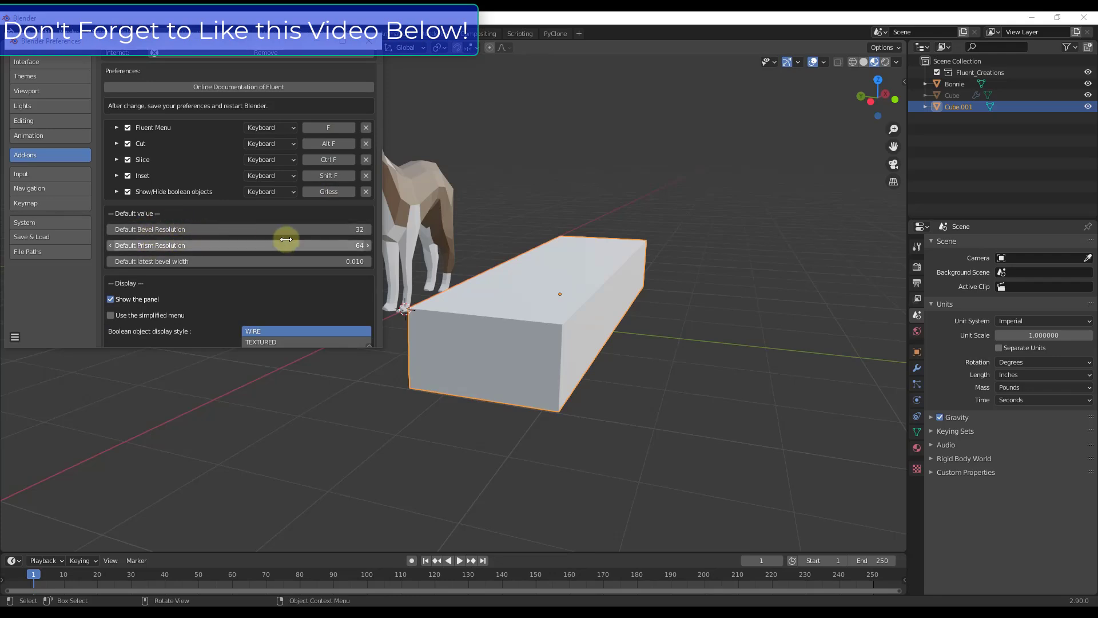
scroll(295, 252, "down", 6)
scroll(295, 257, "down", 12)
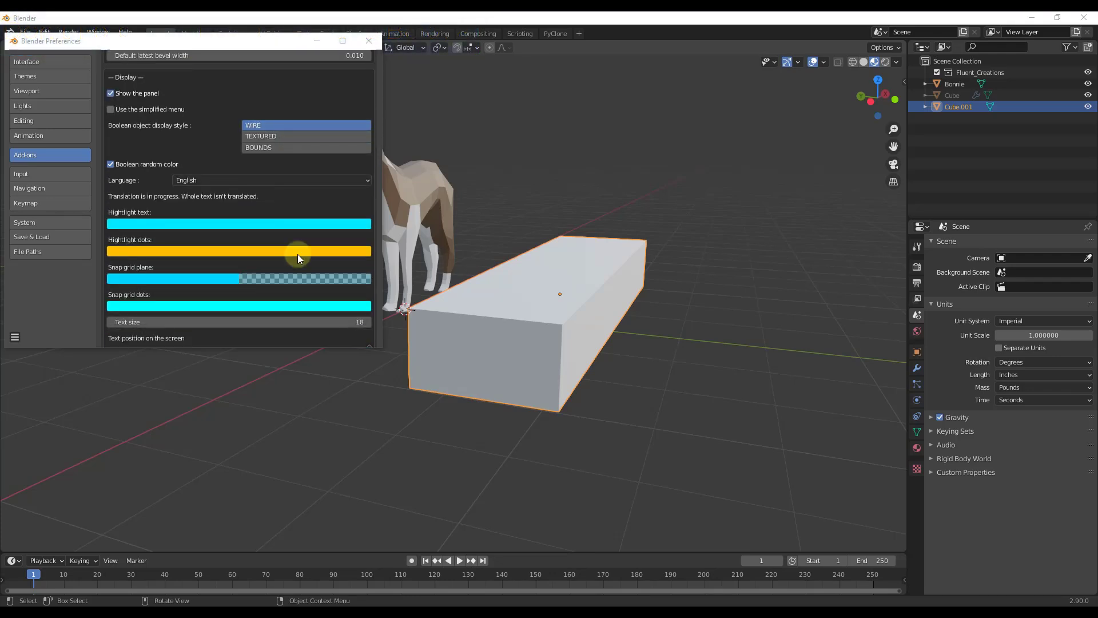
left_click(369, 40)
- Clear the selection and examine the tools offered in the Fluent pie menu
middle_click_drag(658, 284, 637, 288)
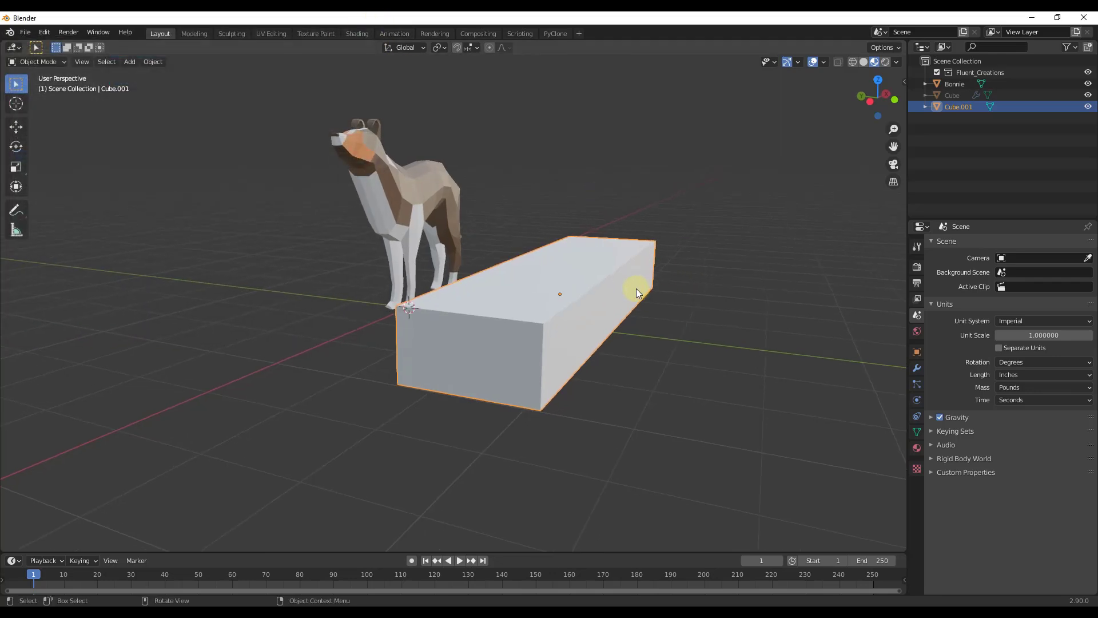
left_click(696, 315)
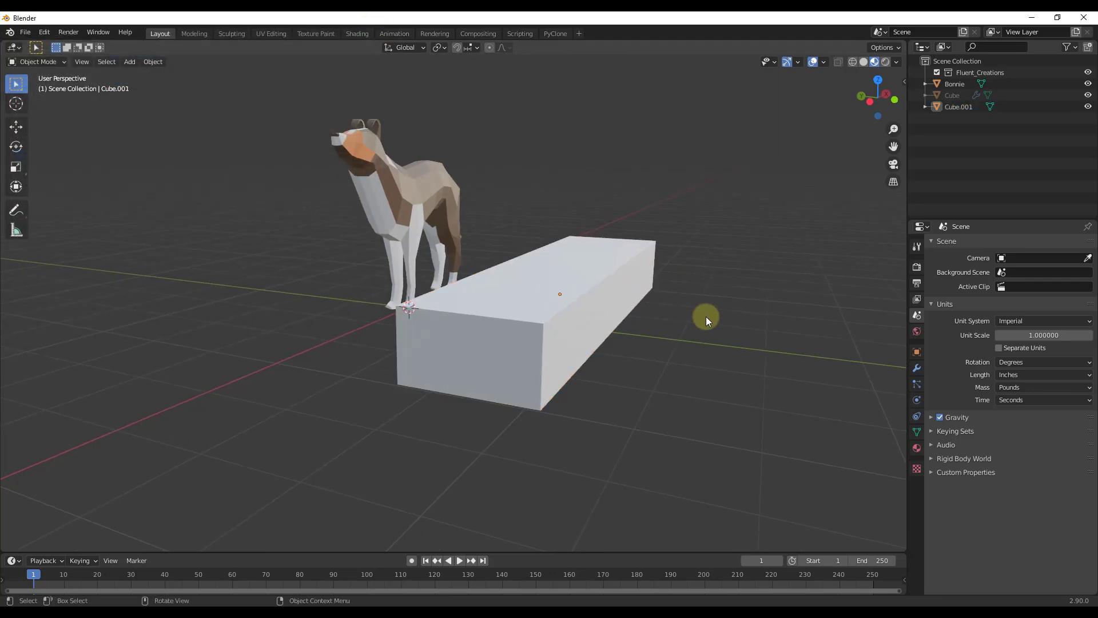
key("f")
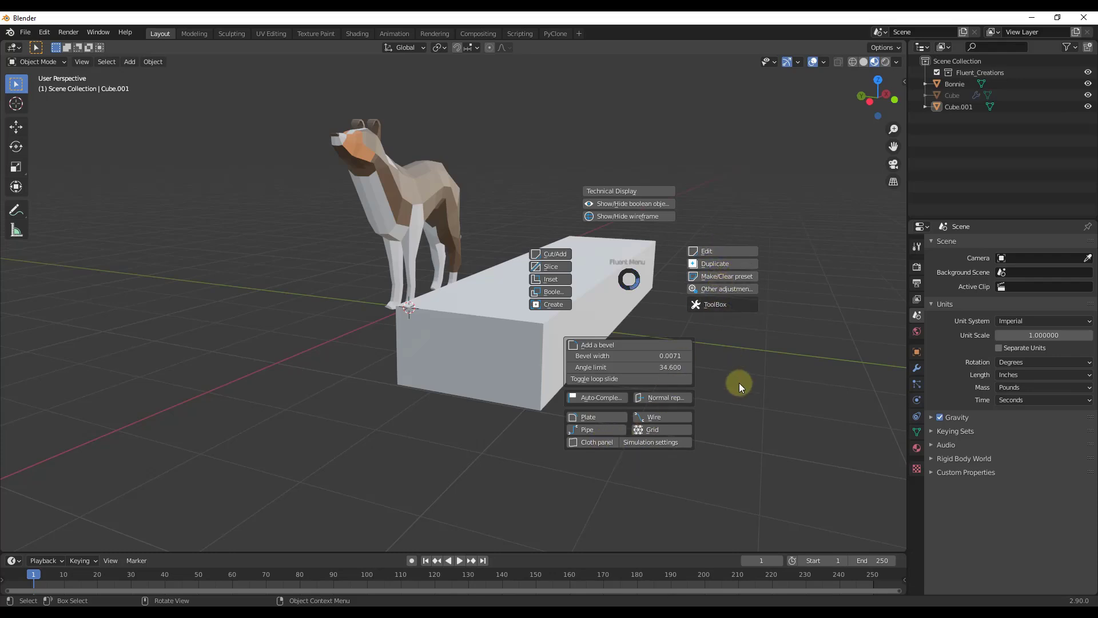
key("Escape")
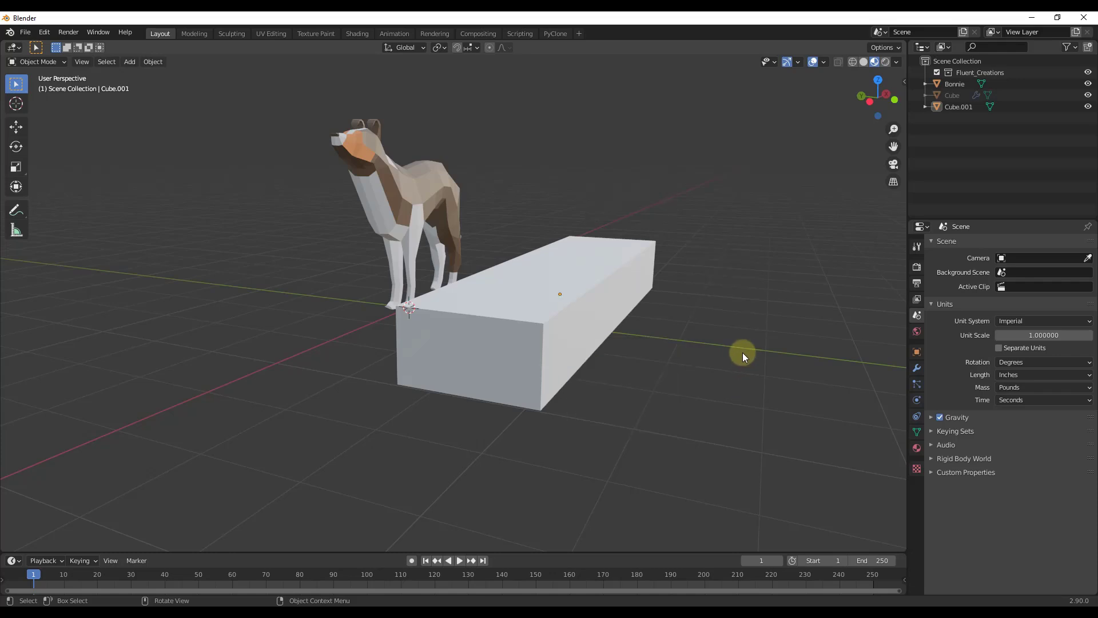
- Try to start Fluent's Cut/Add operation with no object selected
mouse_move(600, 325)
middle_mouse_down()
mouse_move(621, 329)
mouse_move(582, 317)
middle_mouse_up()
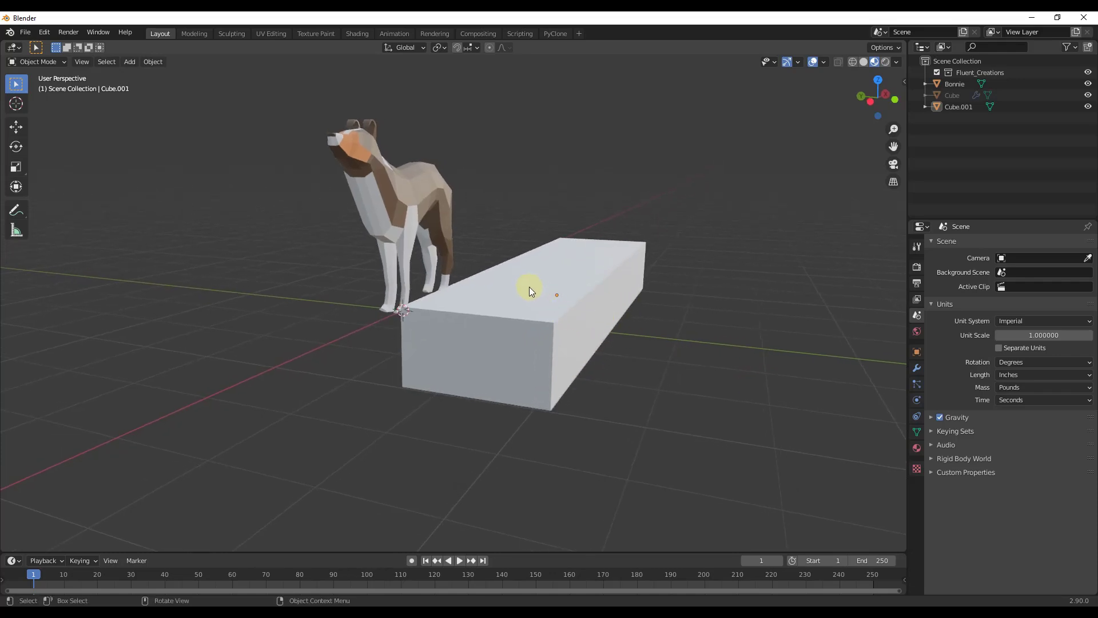
key("f")
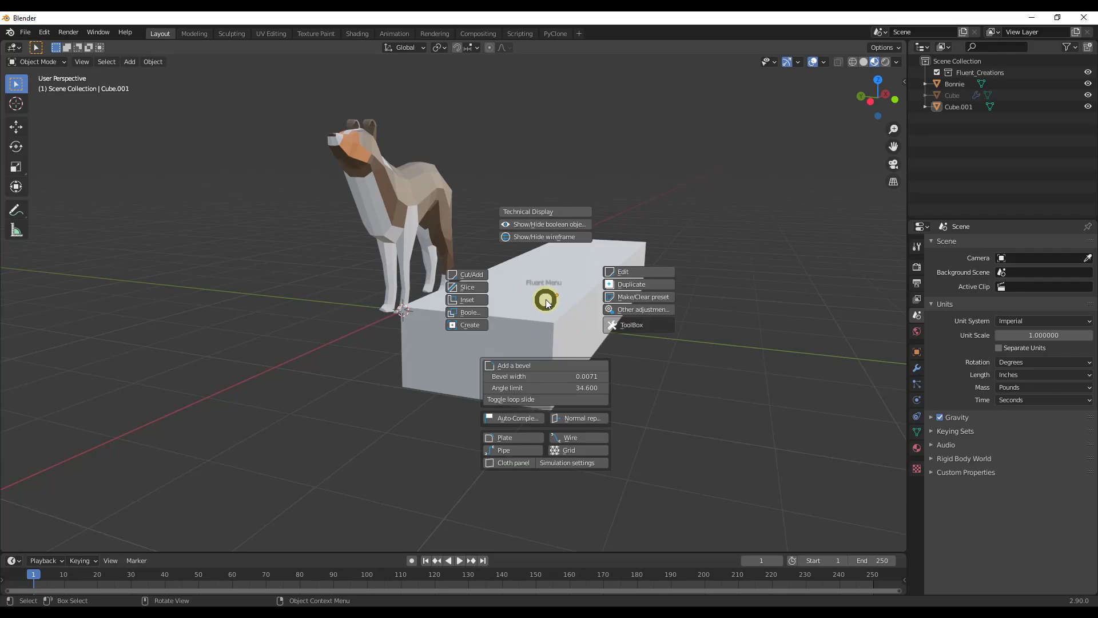
left_click(476, 274)
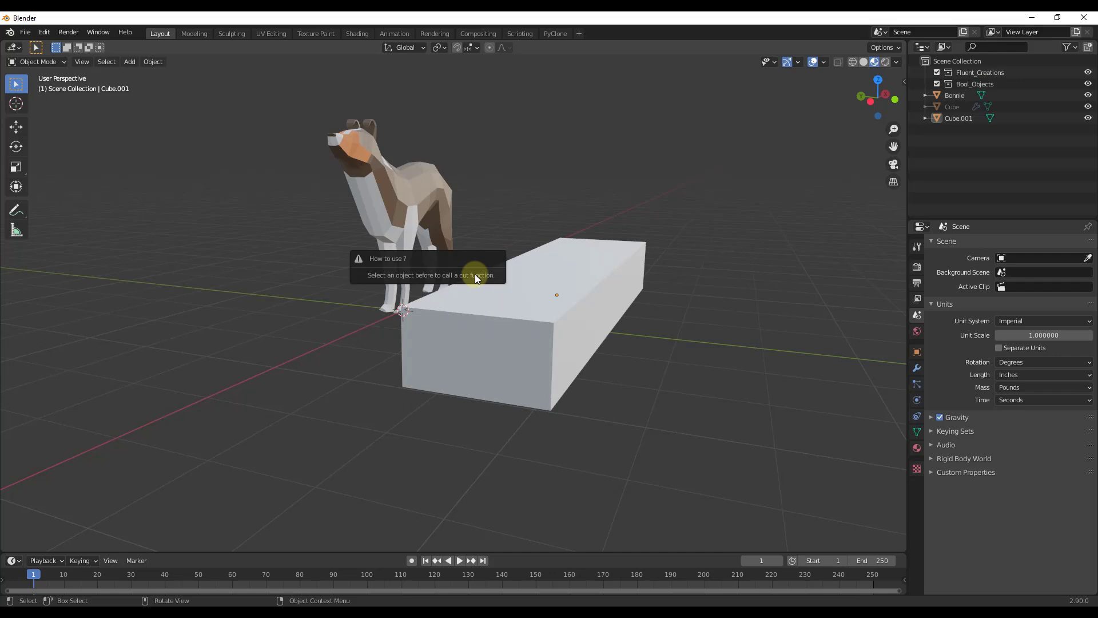
- Select the long box, start Fluent's Cut/Add on it, and try the Shape and Circle modes before settling on Rectangle
left_click(520, 308)
key("f")
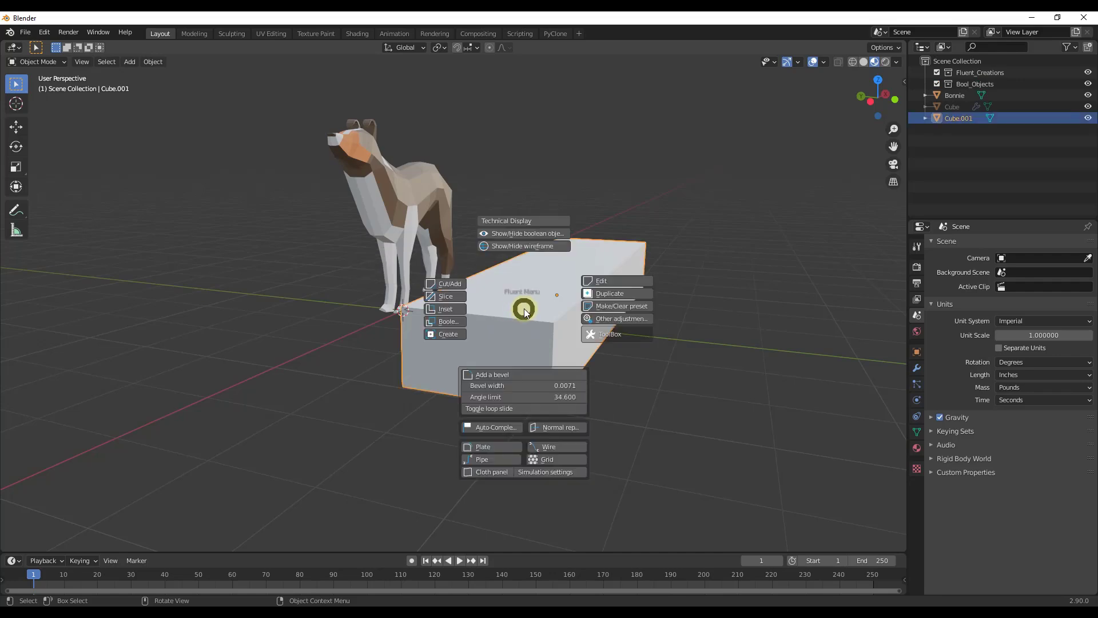
left_click(449, 284)
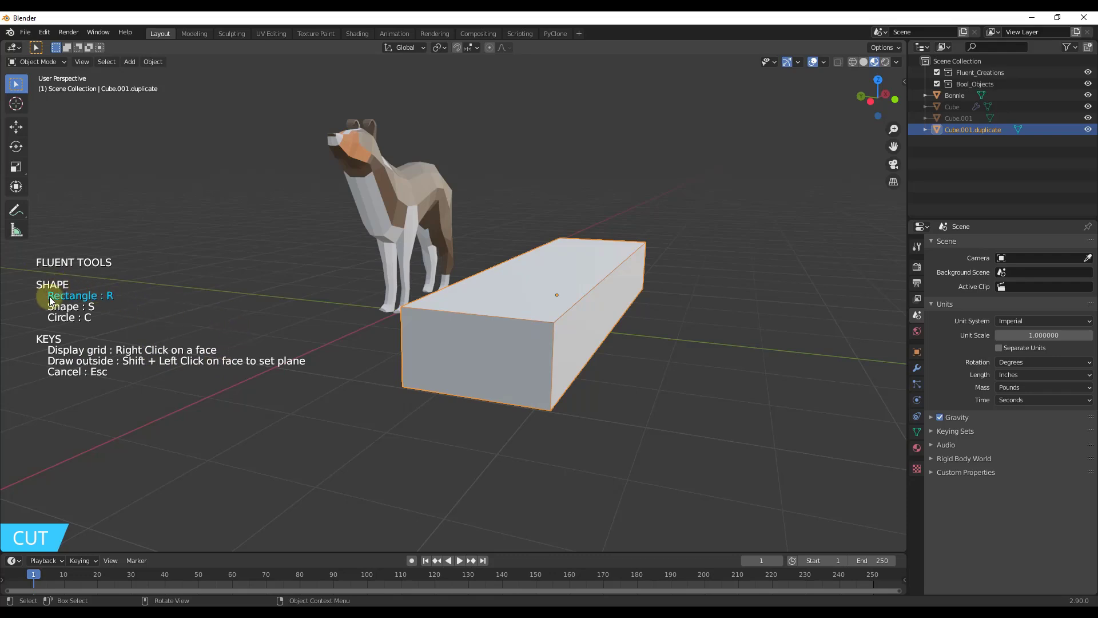
key("s")
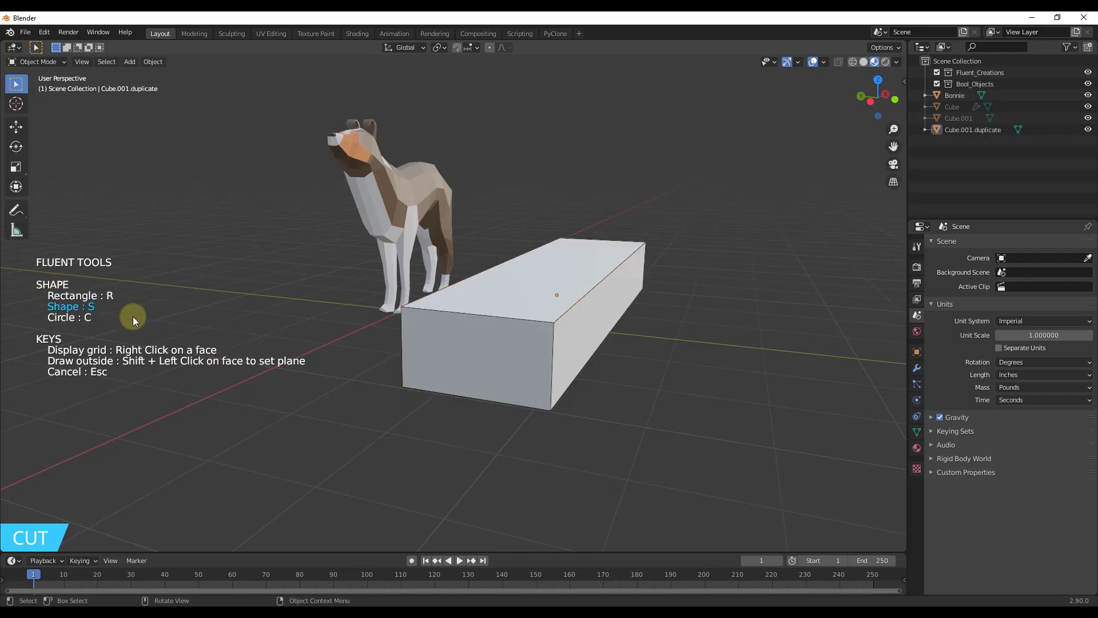
key("c")
key("s")
key("r")
- Try Fluent's snap grid on the box's upper face, toggling its square distribution, and cancel the grid
right_click(516, 295)
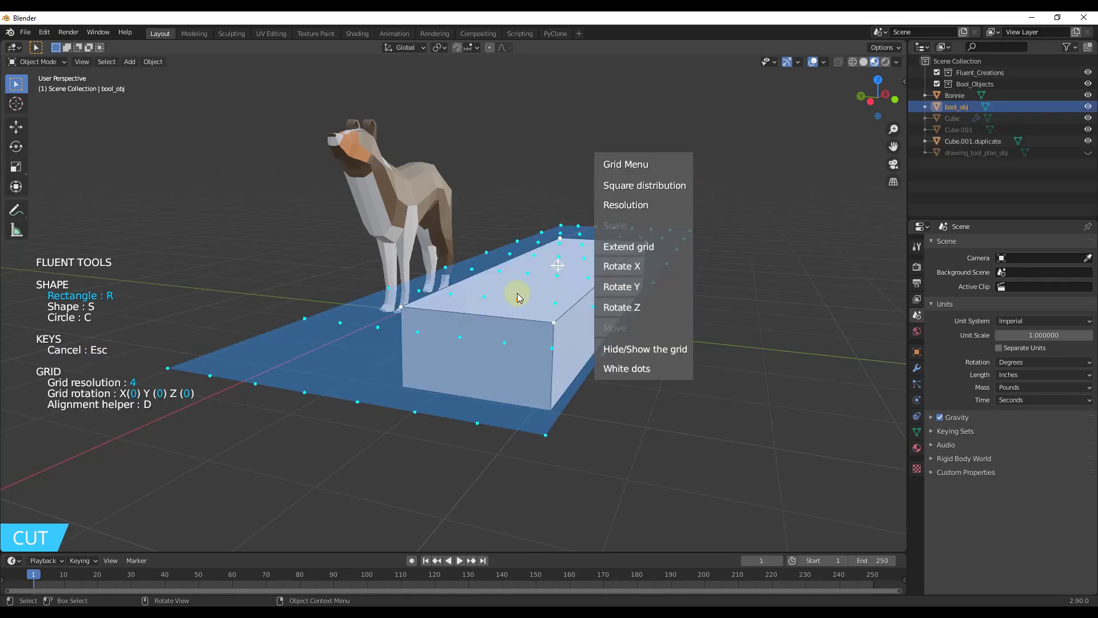
middle_click_drag(519, 296, 562, 438)
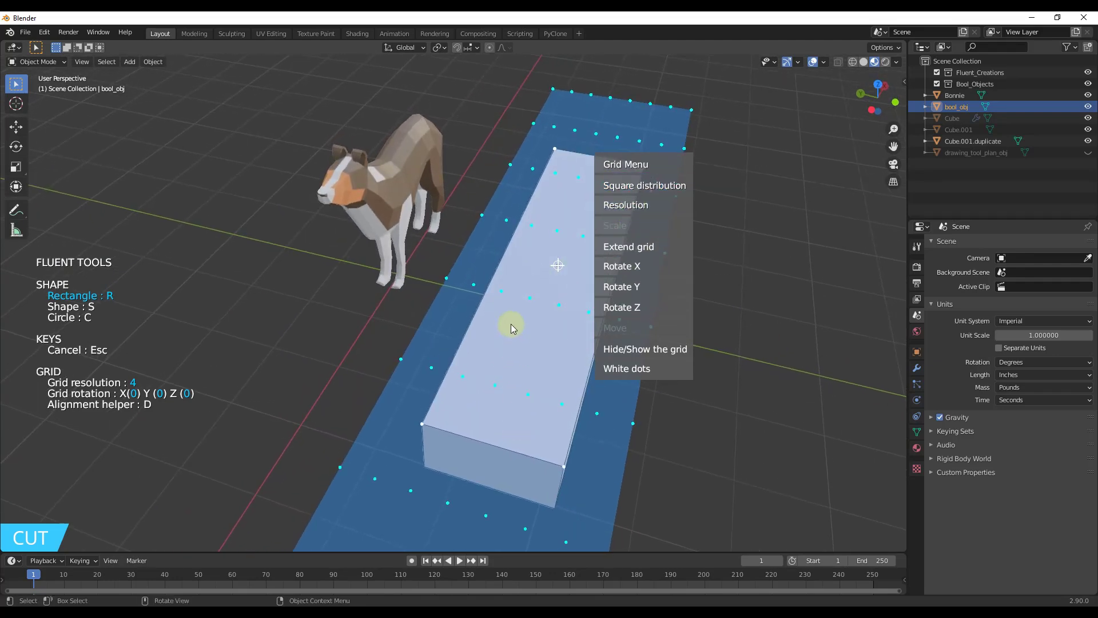
scroll(511, 323, "down", 1)
scroll(571, 293, "up", 2)
scroll(562, 286, "down", 1)
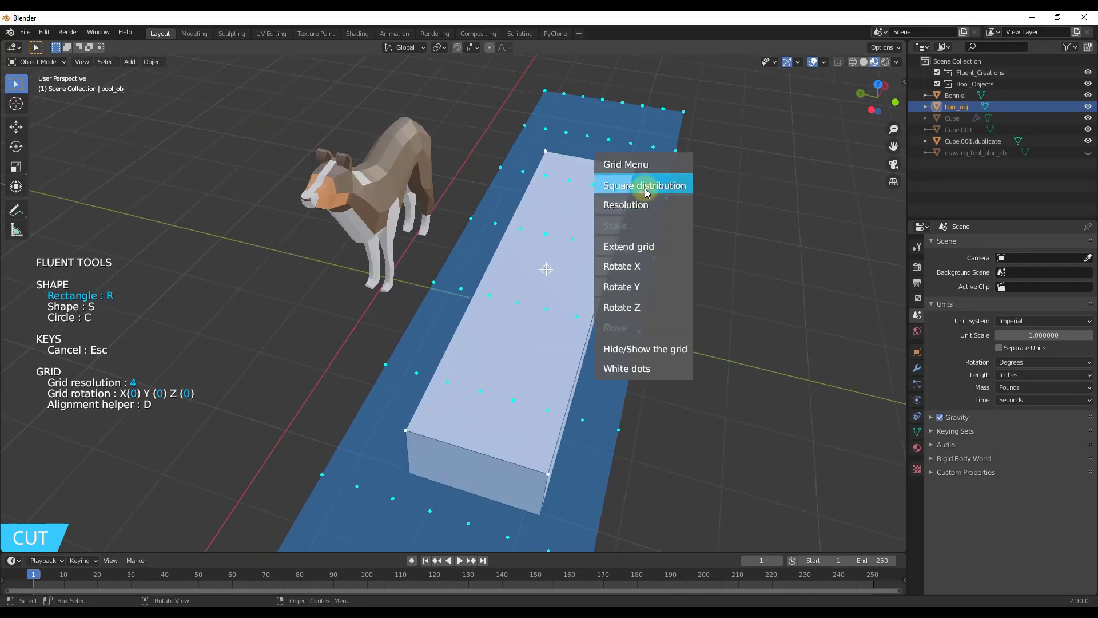
left_click(644, 186)
left_click(644, 187)
left_click(671, 205)
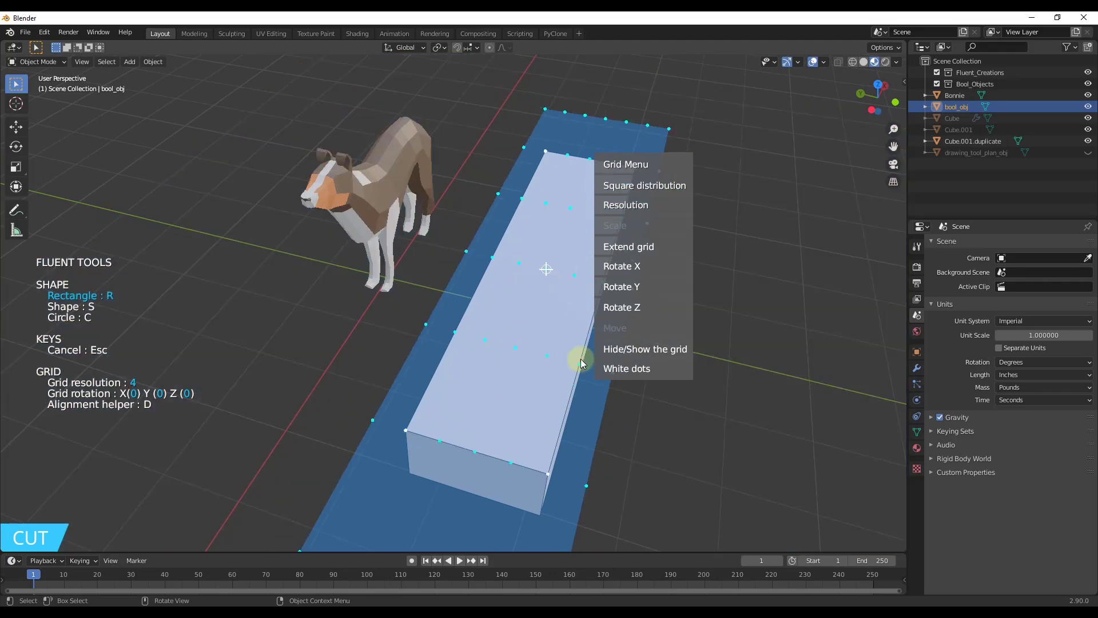
left_click(483, 292)
- Use Fluent's rectangle cut to make a notch about 0.097 deep across the upper long edge, near the box's front corner
key("shift+f")
left_click(455, 278)
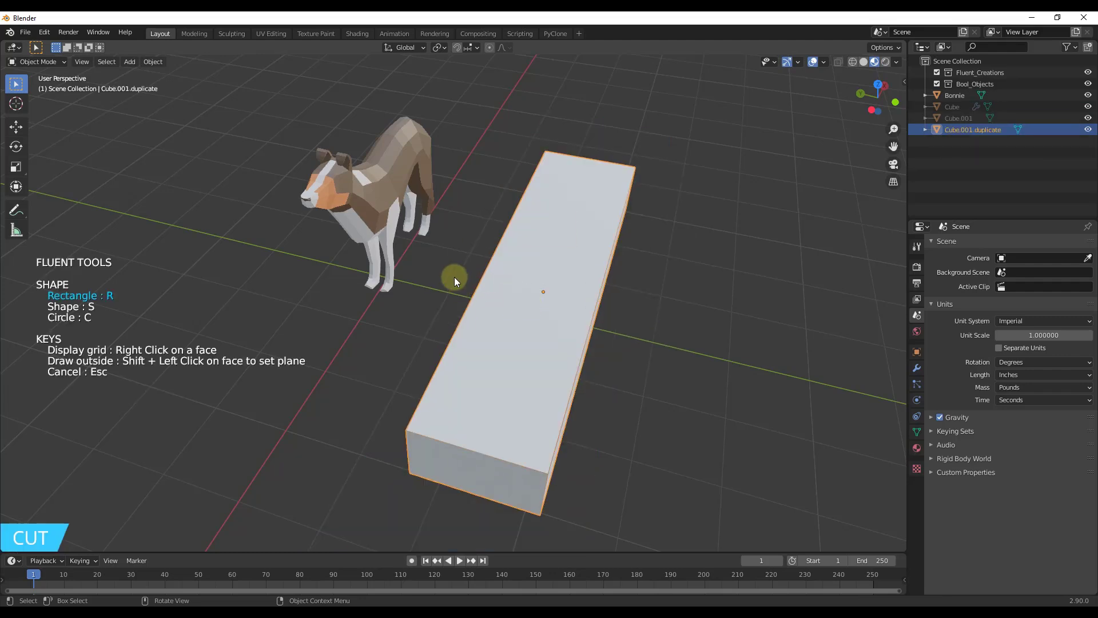
middle_click_drag(521, 366, 503, 396)
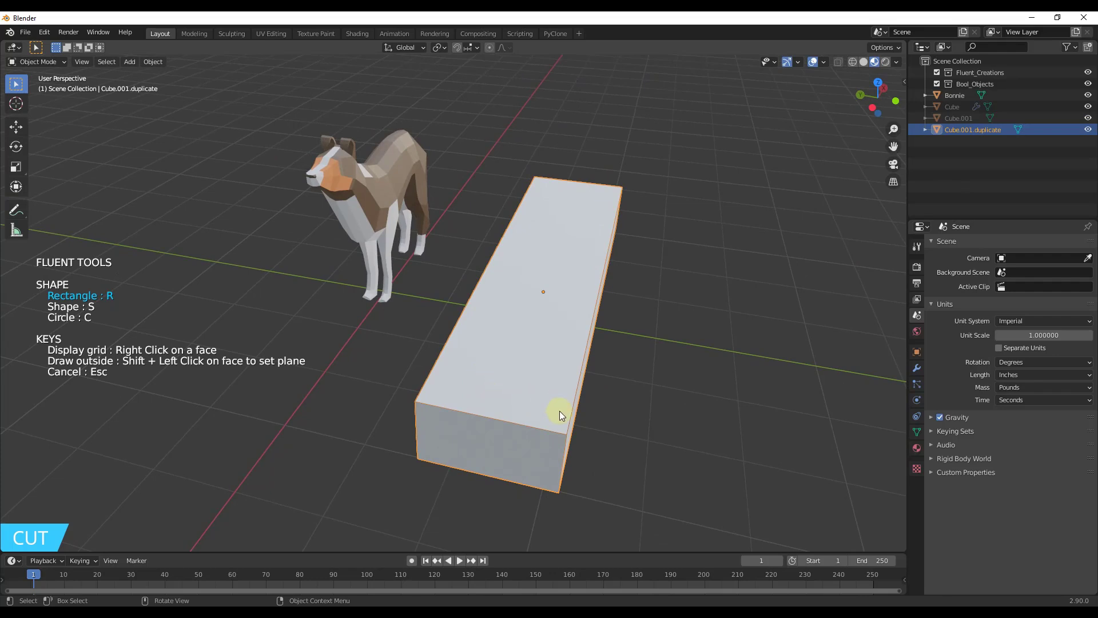
scroll(559, 413, "up", 5)
middle_click_drag(561, 418, 433, 394)
left_click(431, 394)
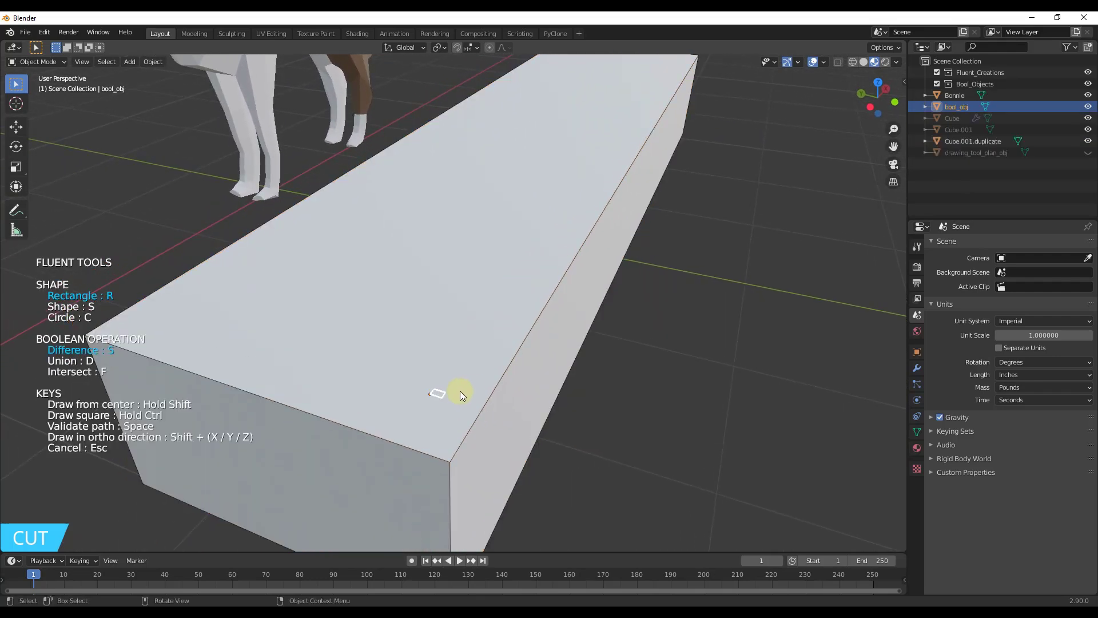
left_click(541, 396)
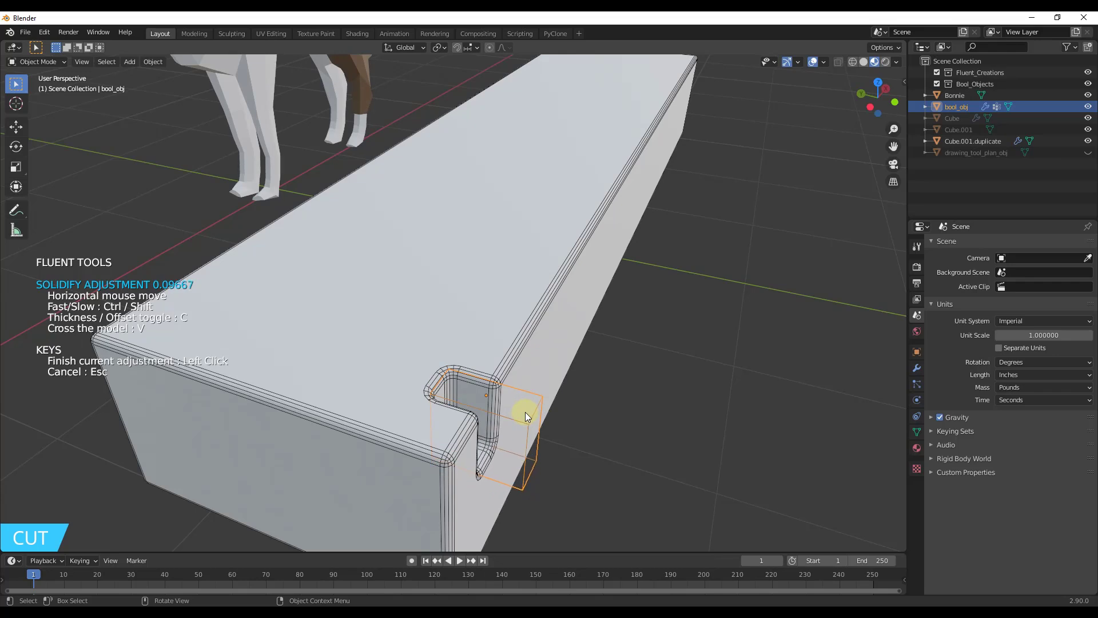
left_click(525, 412)
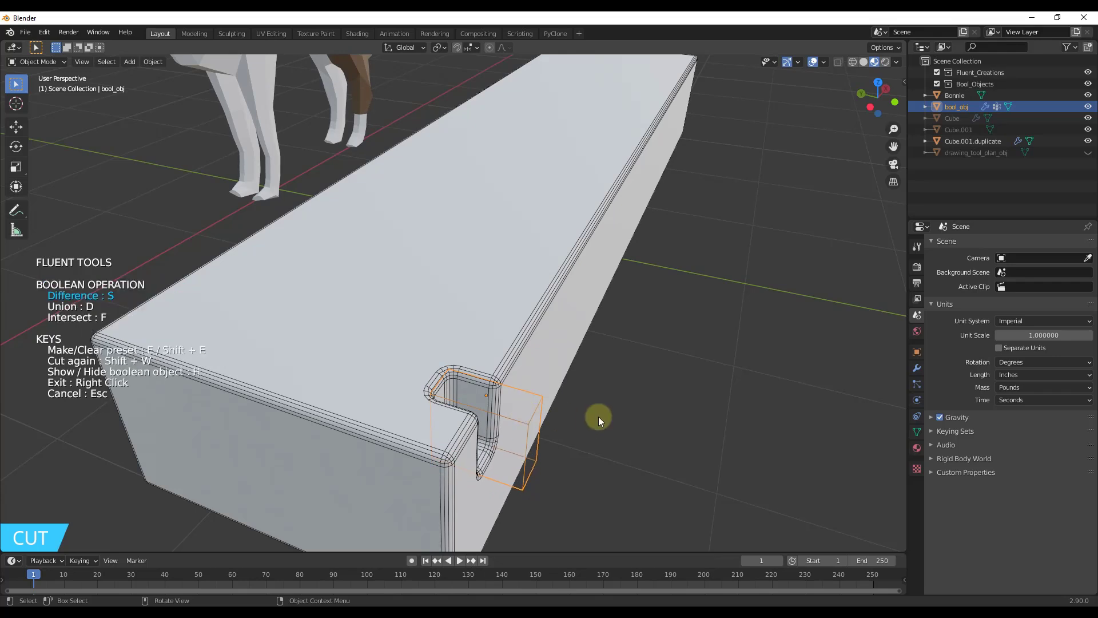
- Examine the notch and the beveled edges around it from several angles and distances
middle_click_drag(596, 417, 362, 313)
scroll(479, 418, "down", 3)
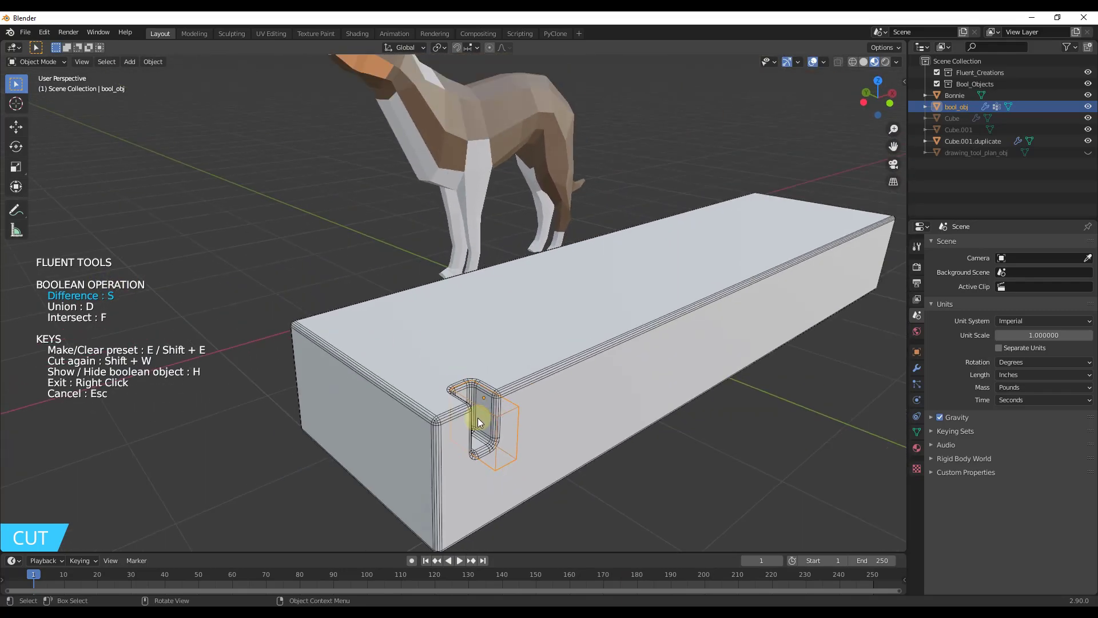
scroll(503, 434, "up", 3)
middle_click_drag(503, 434, 502, 382)
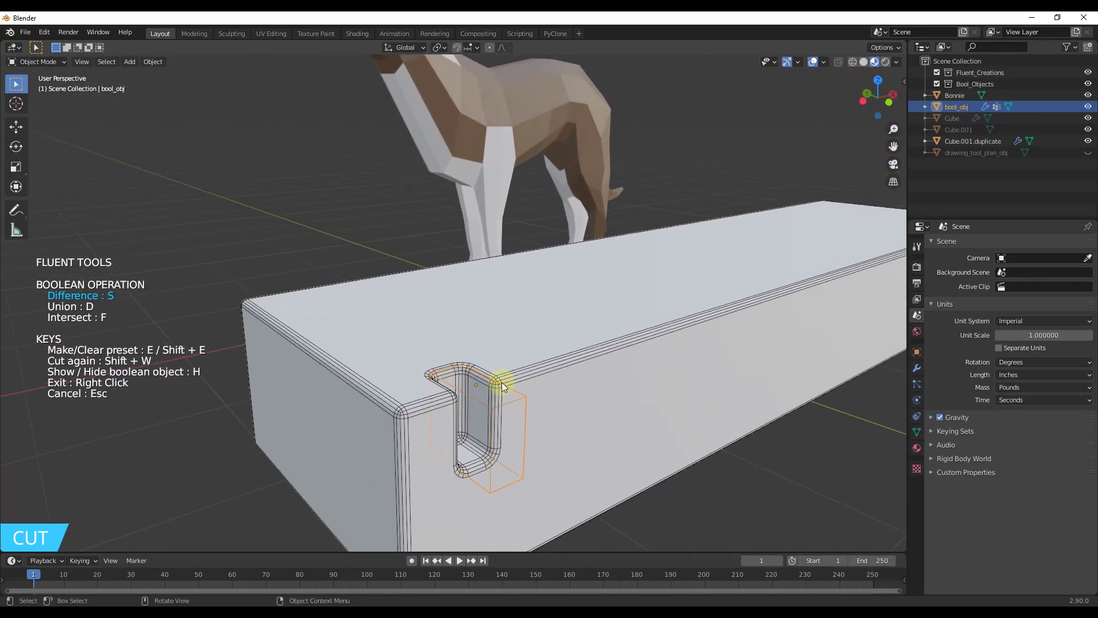
scroll(477, 425, "down", 3)
scroll(484, 431, "up", 1)
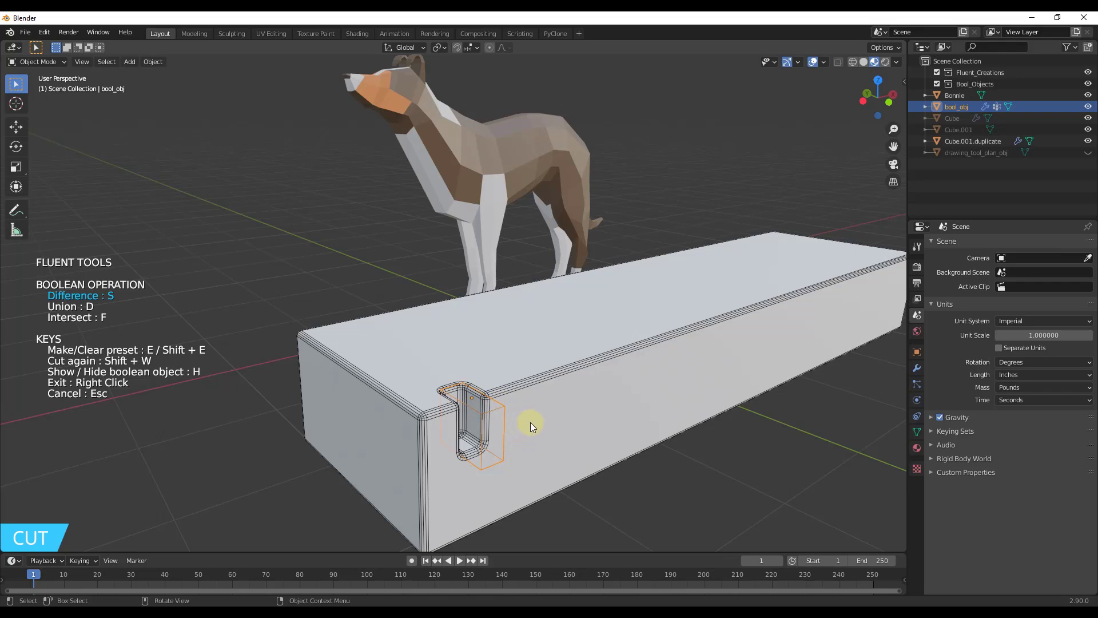
- Adjust the notch cutter's Solidify thickness to make the notch slightly deeper down the box's long side
scroll(544, 434, "down", 5)
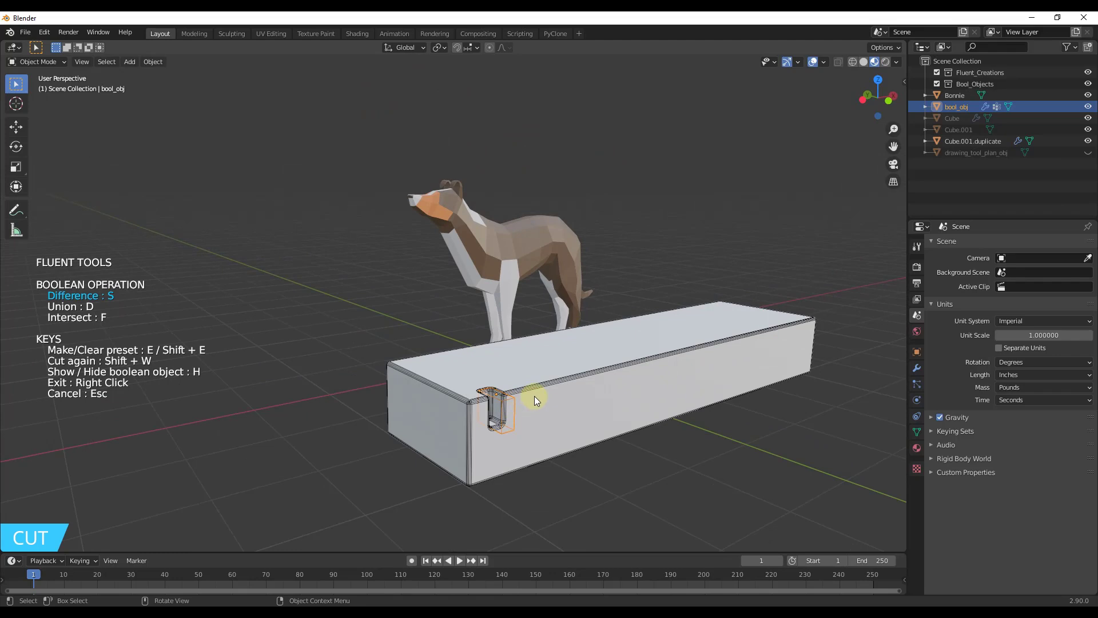
left_click(534, 396)
left_click(534, 396)
right_click(534, 396)
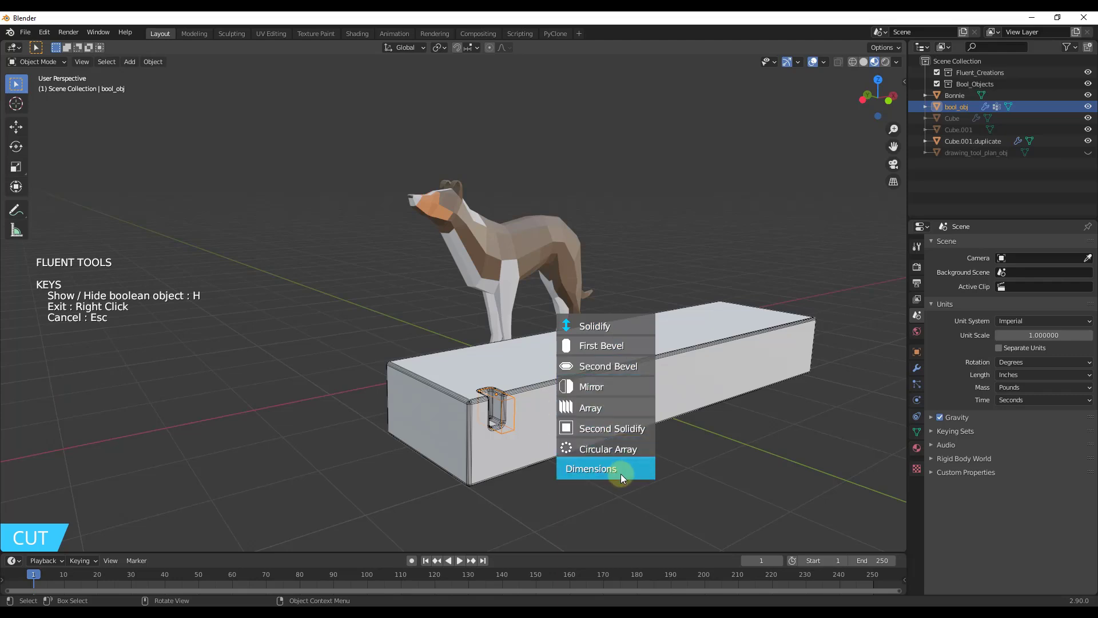
left_click(607, 327)
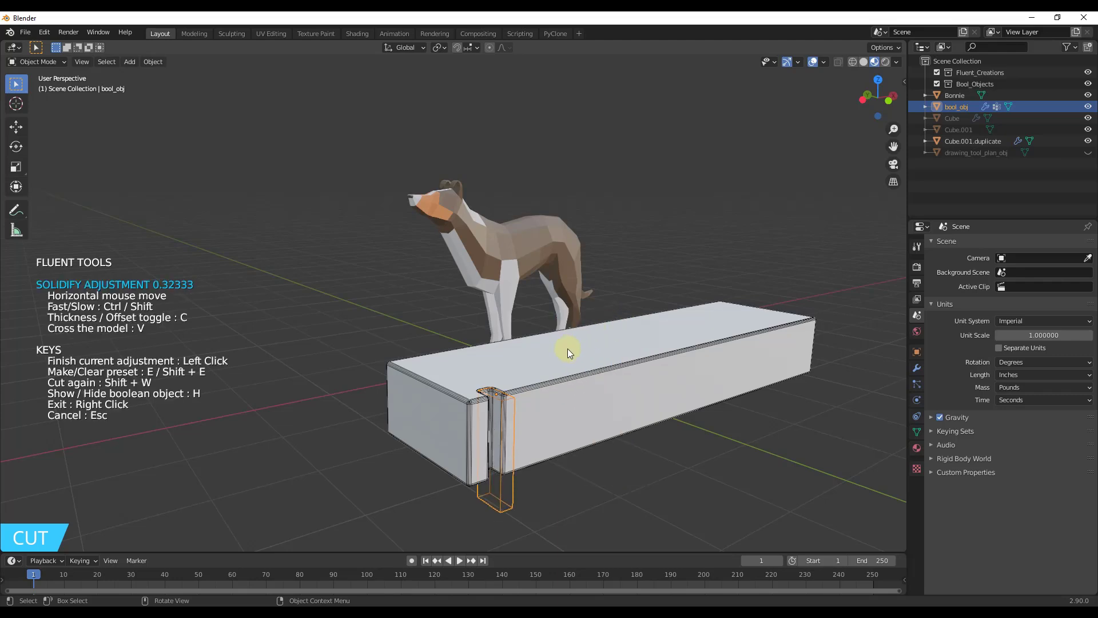
left_click(603, 359)
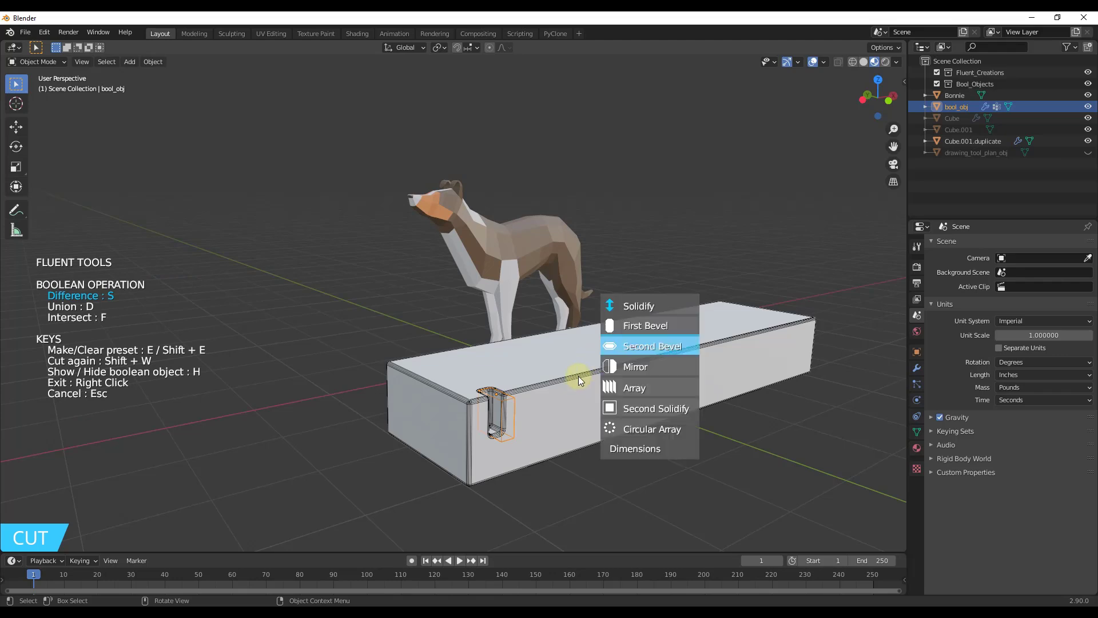
- Mirror the notch cutter across the X, Y and Z axes so every long edge is notched near both ends, and exit the adjustment
left_click(639, 365)
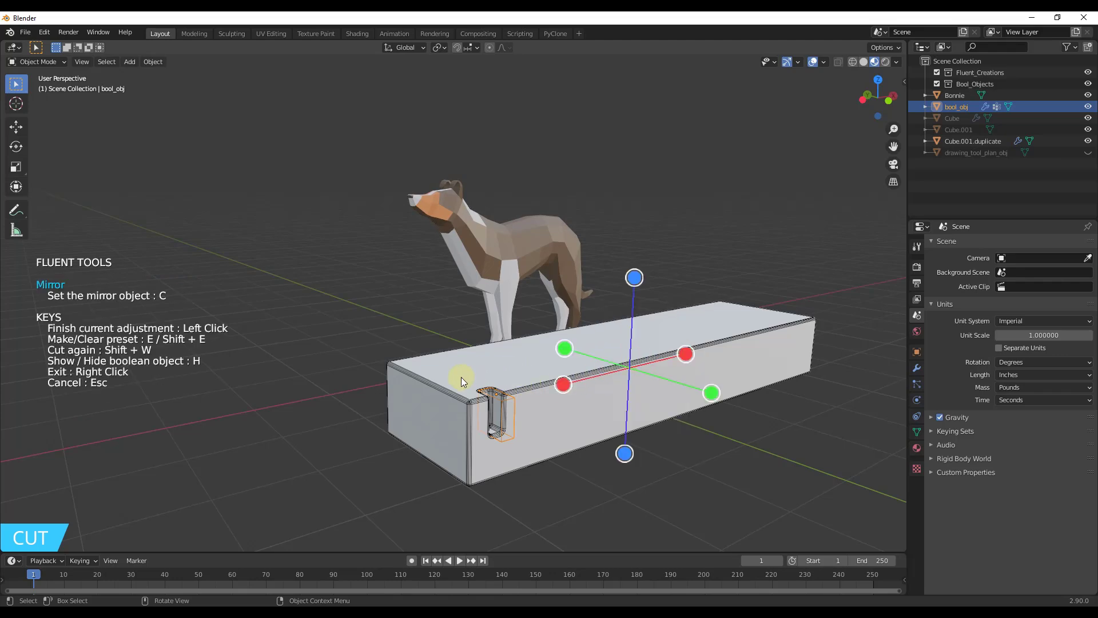
left_click(565, 351)
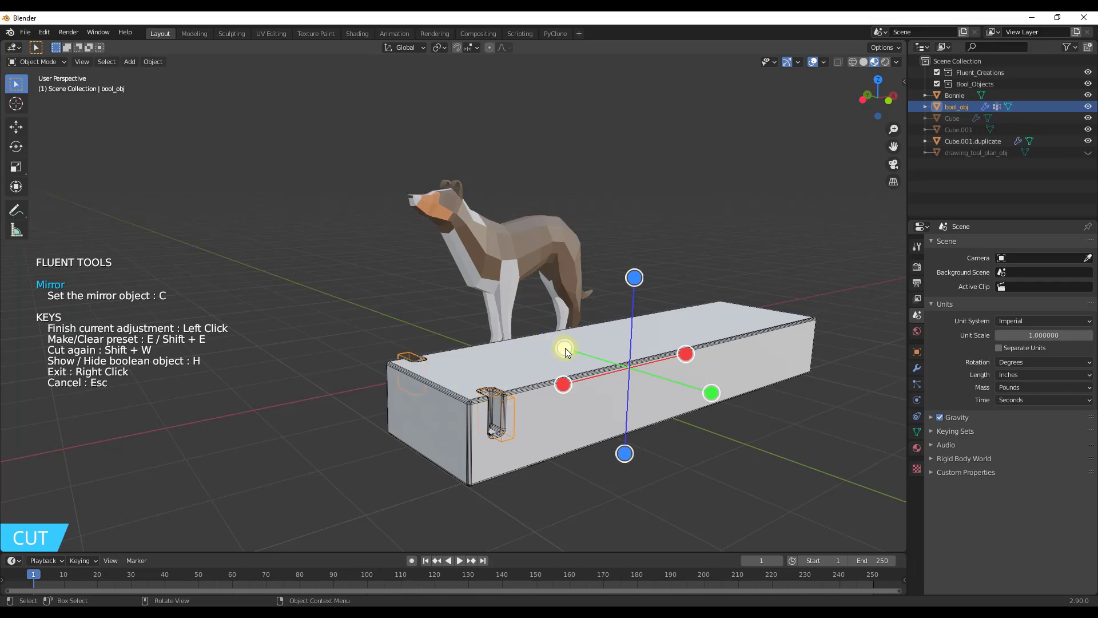
left_click(689, 355)
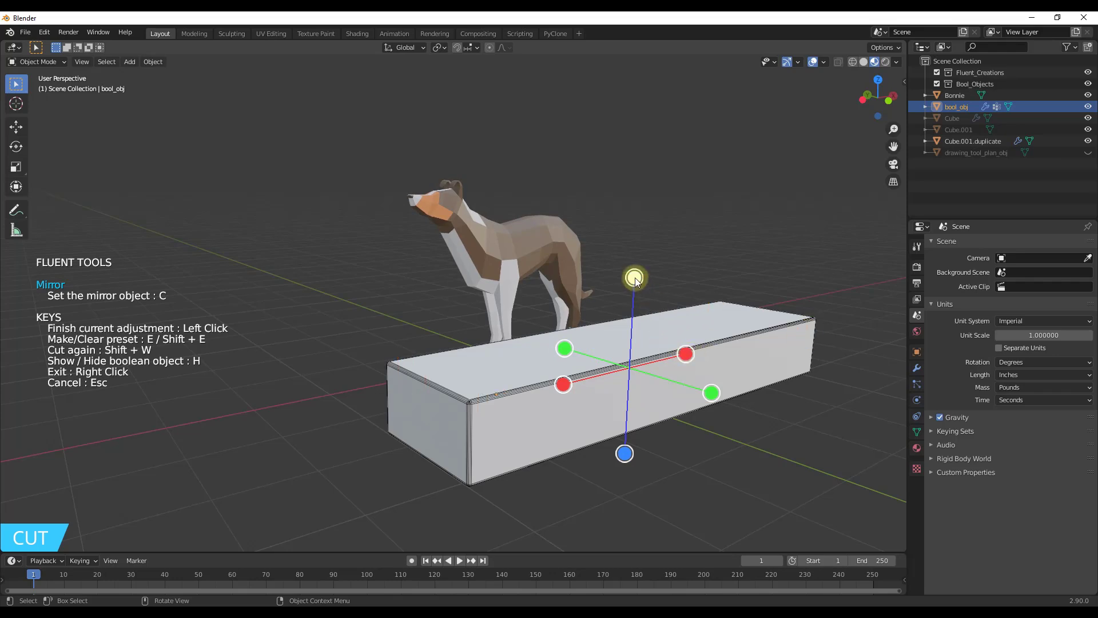
left_click(624, 455)
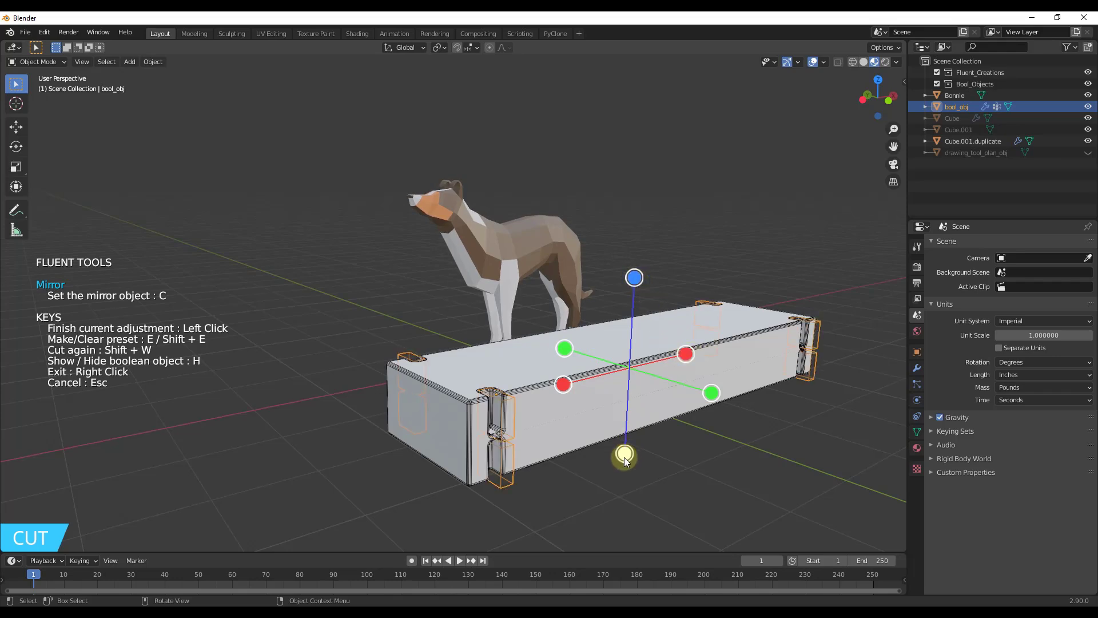
left_click(499, 417)
right_click(502, 410)
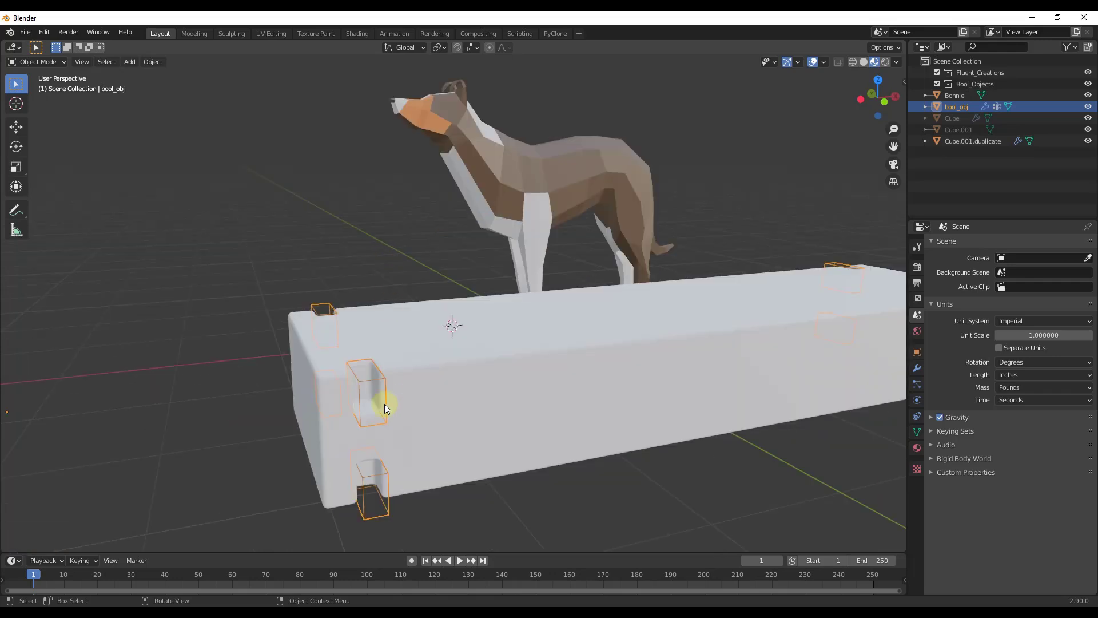
middle_click_drag(385, 404, 451, 405)
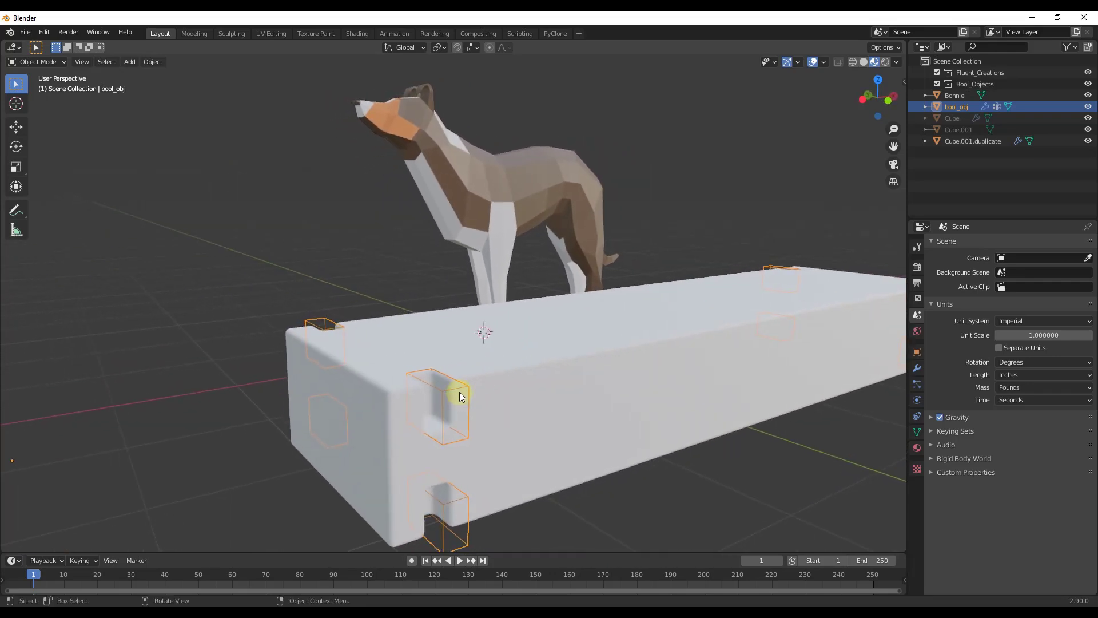
- Select the mirrored notch cutter on the box's front corner and reopen it with Fluent's Edit
left_click(459, 388)
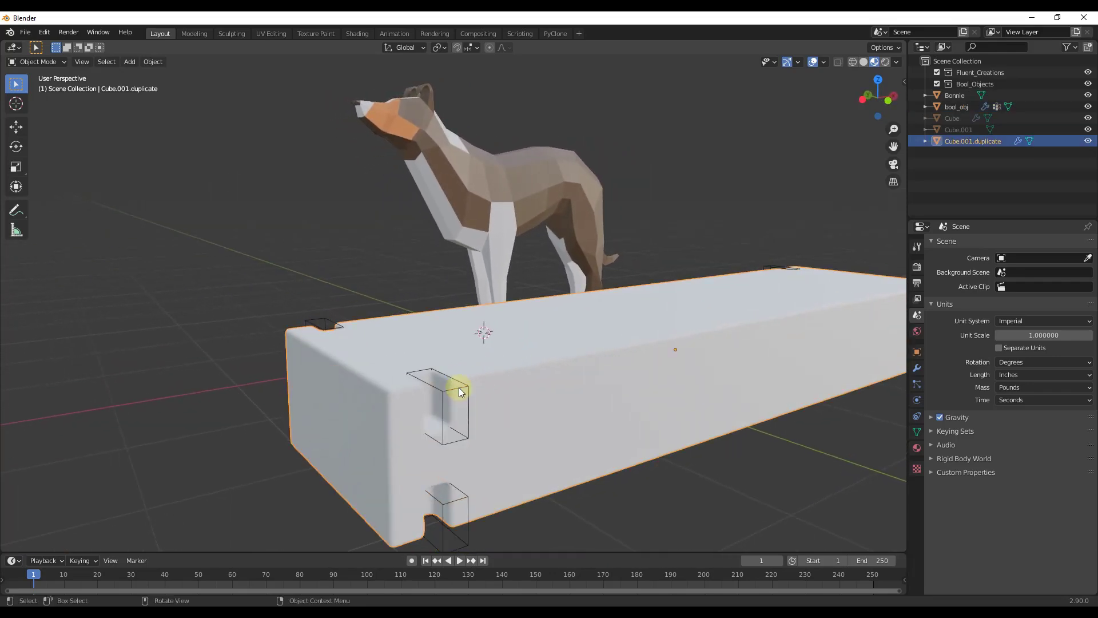
left_click(463, 387)
right_click(465, 387)
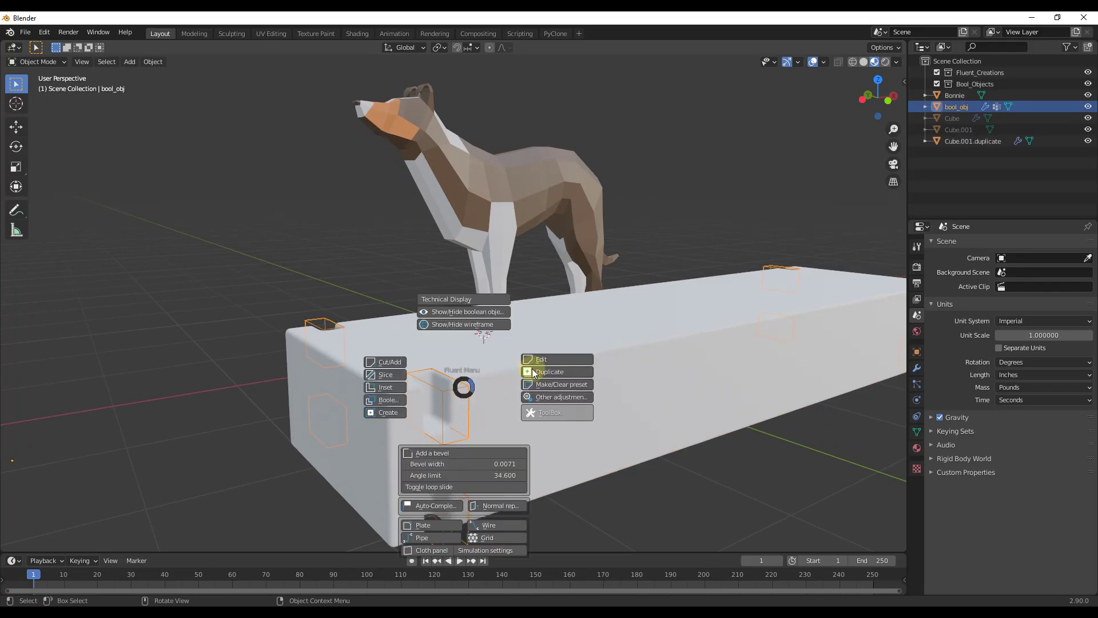
left_click(545, 358)
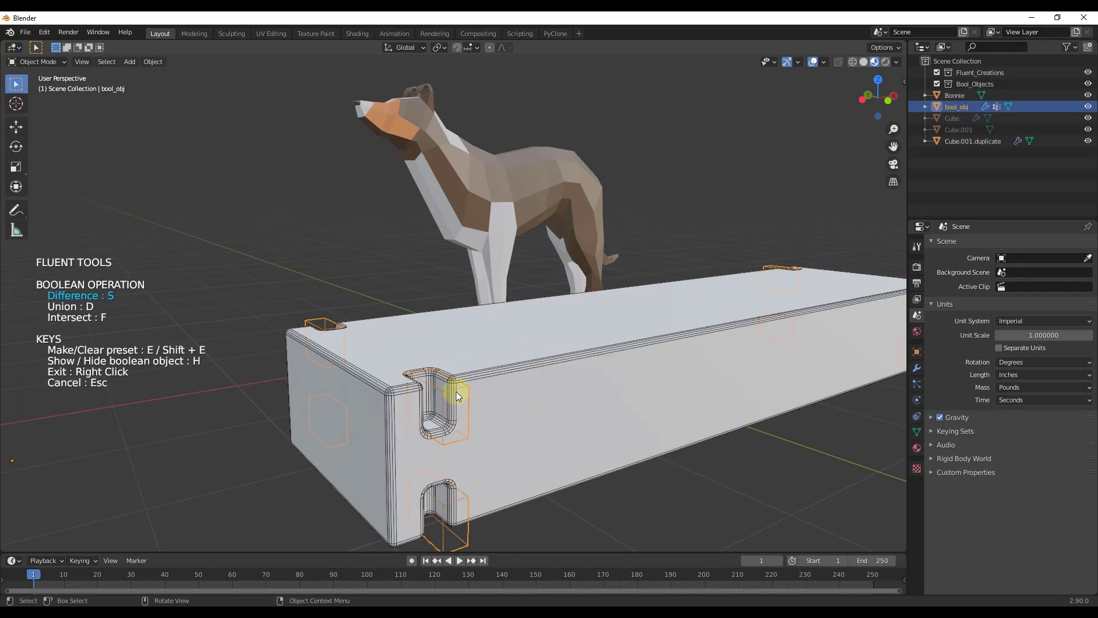
scroll(456, 391, "down", 2)
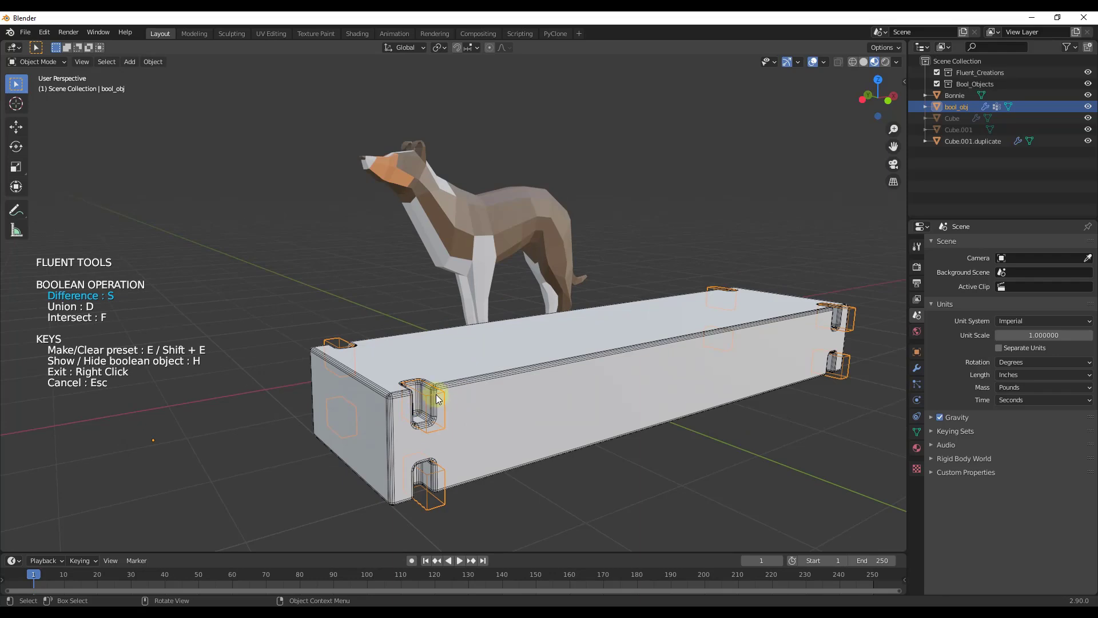
- Try Fluent's First Bevel adjustment on the notch cutter, leaving its value at 0.0
left_click(435, 400)
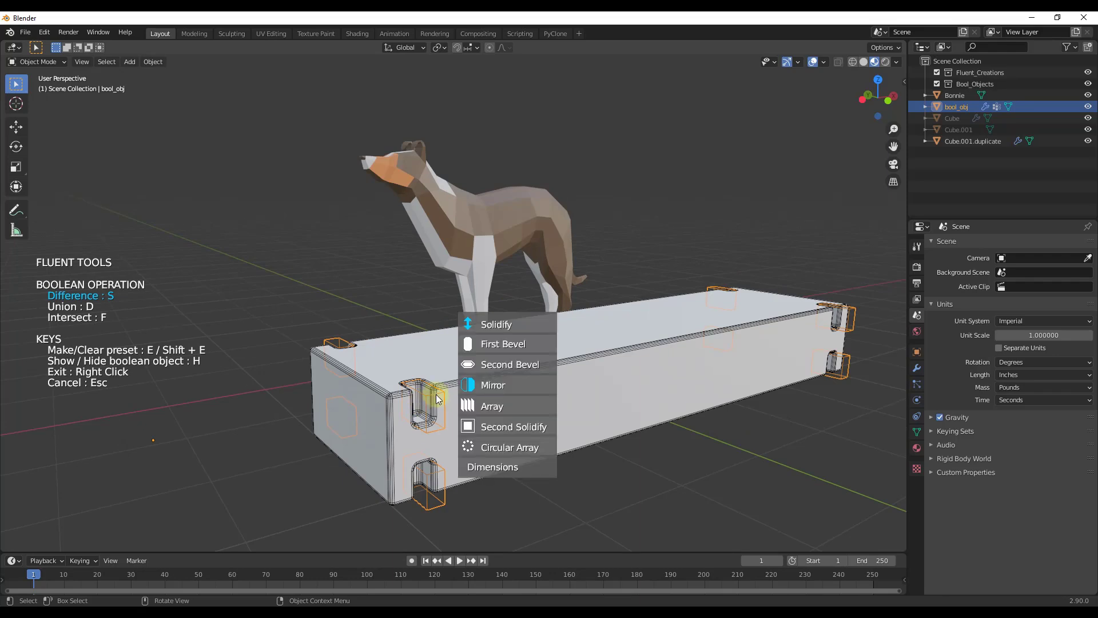
left_click(493, 347)
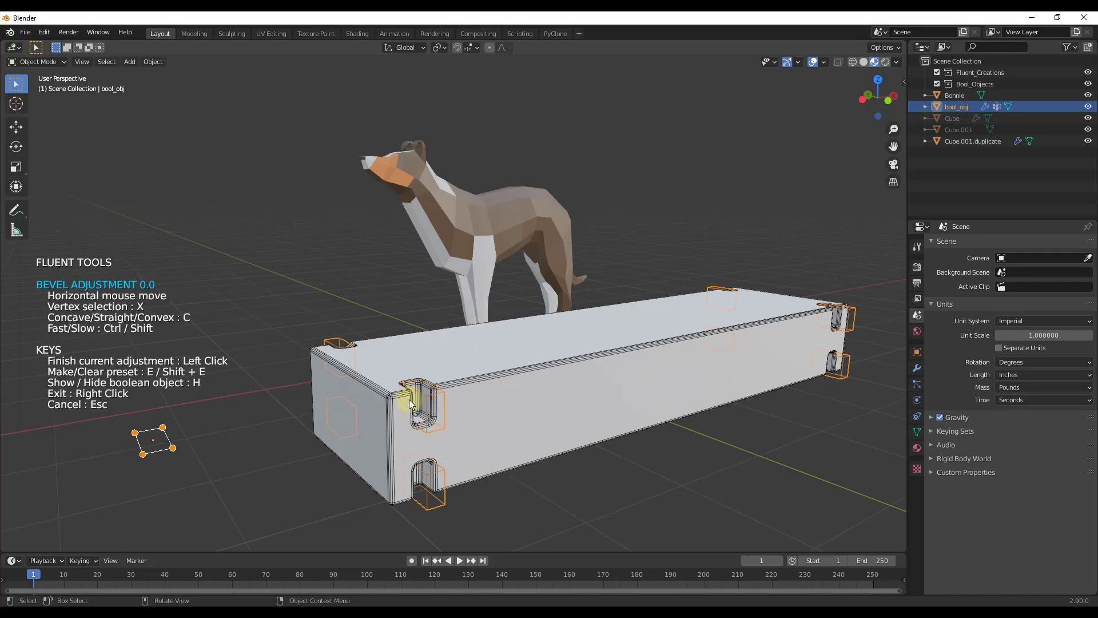
scroll(423, 399, "up", 5)
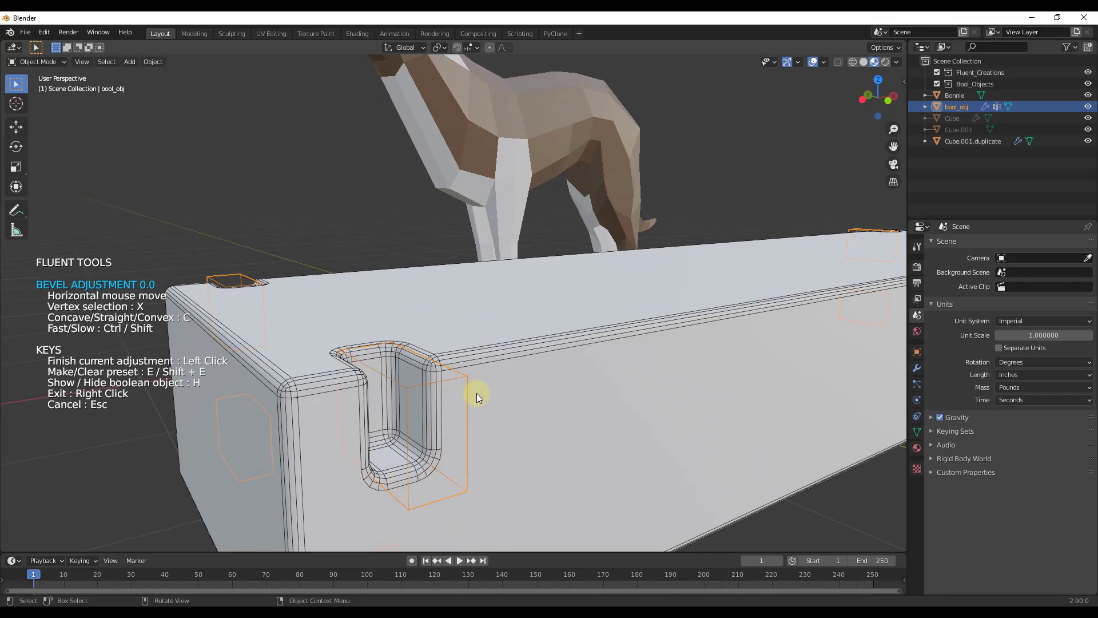
left_click(475, 393)
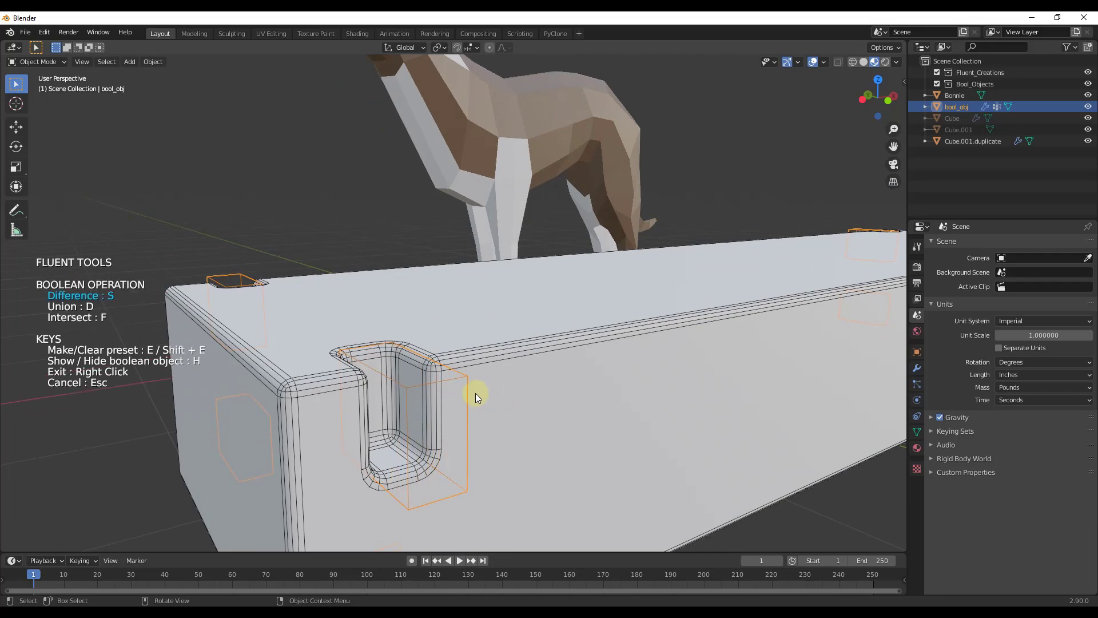
- Try the Intersect boolean operation on the notch cutters and switch back to Difference
key("f")
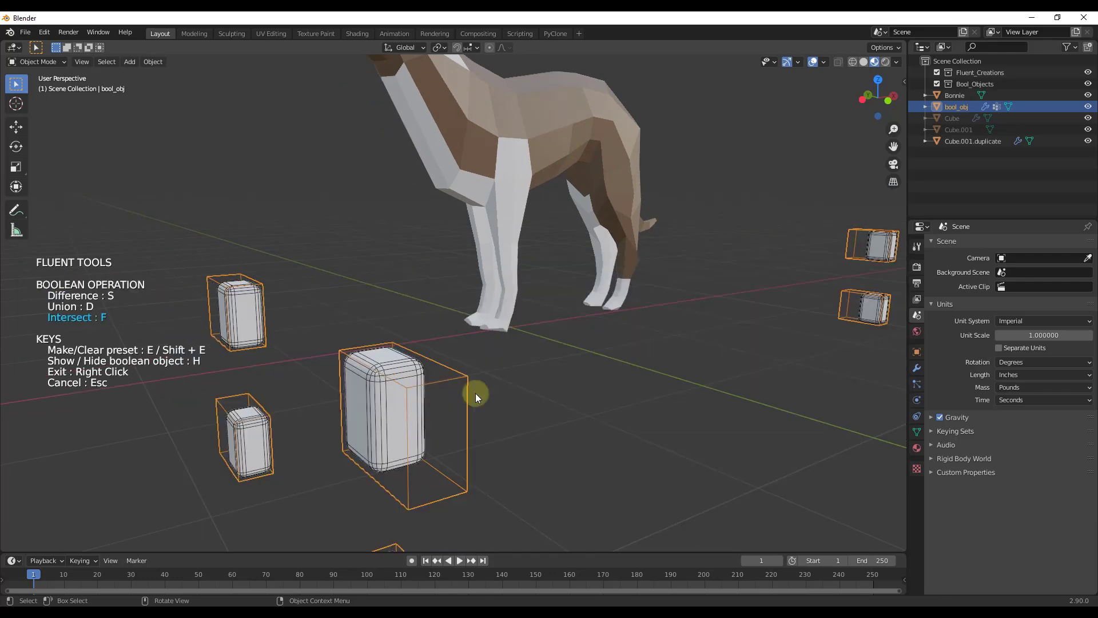
key("s")
key("f")
key("s")
- Try a Second Bevel on the notch cutter, varying its width and its round or straight profile
right_click(464, 383)
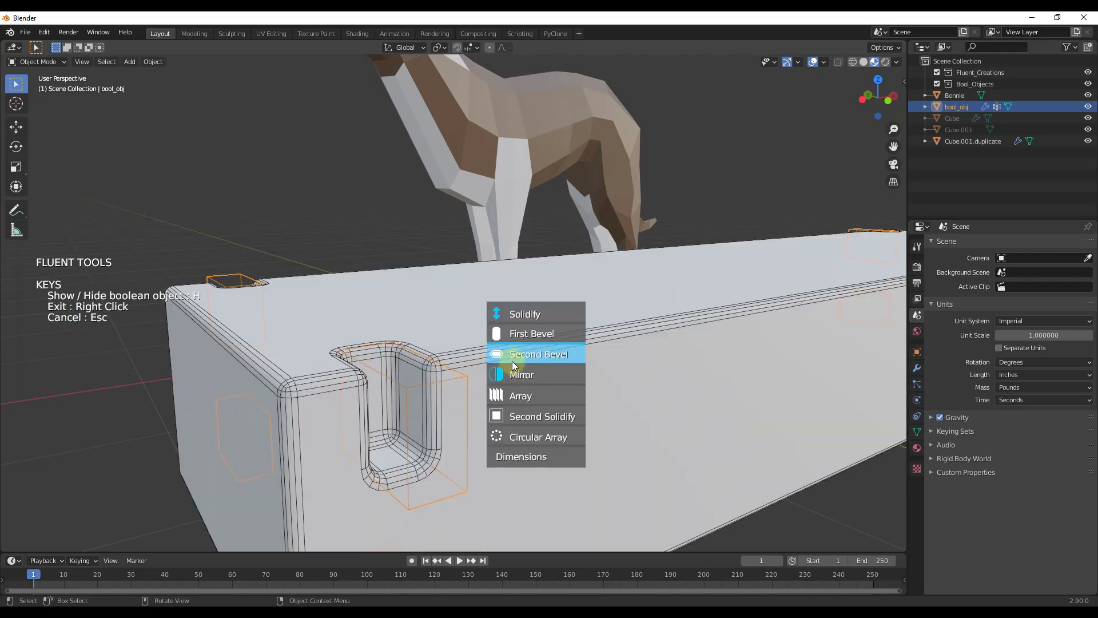
left_click(488, 359)
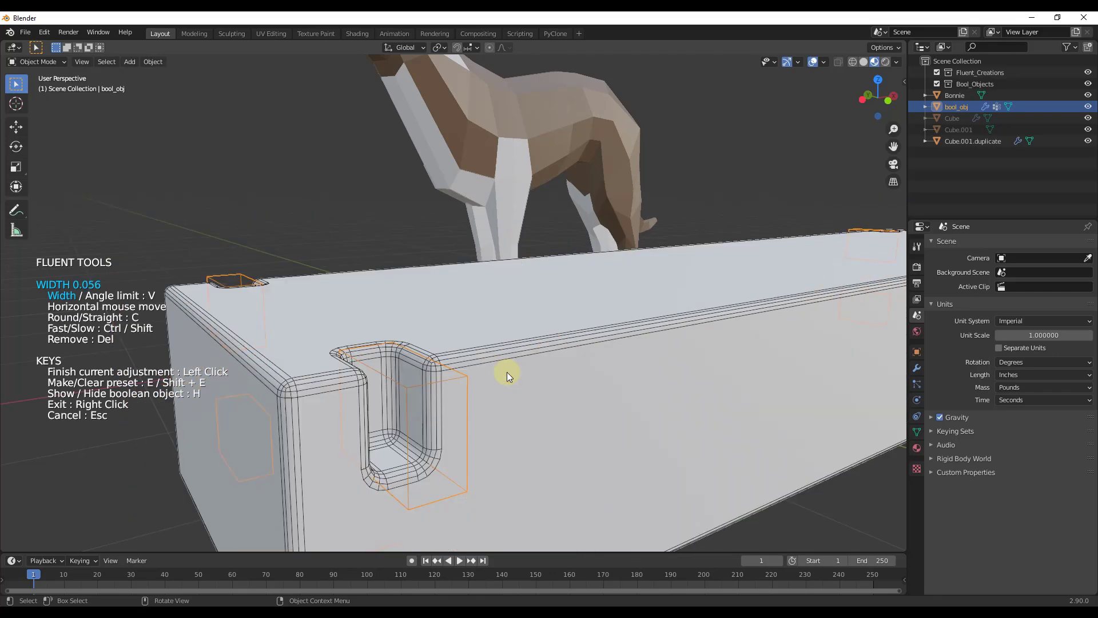
key("c")
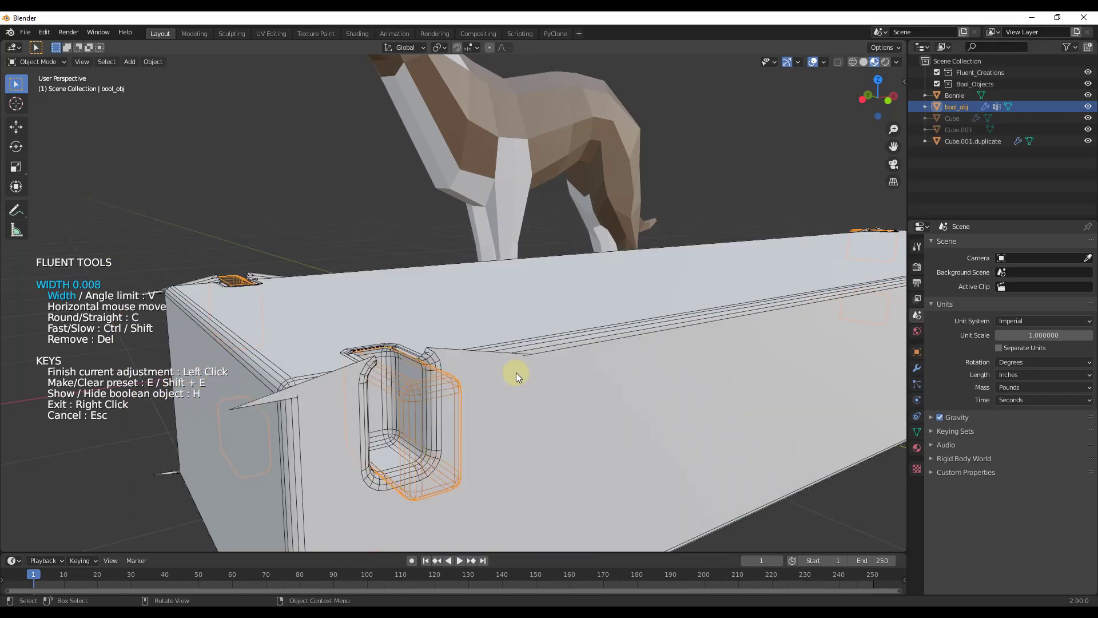
left_click(504, 375)
middle_click_drag(465, 394, 430, 393)
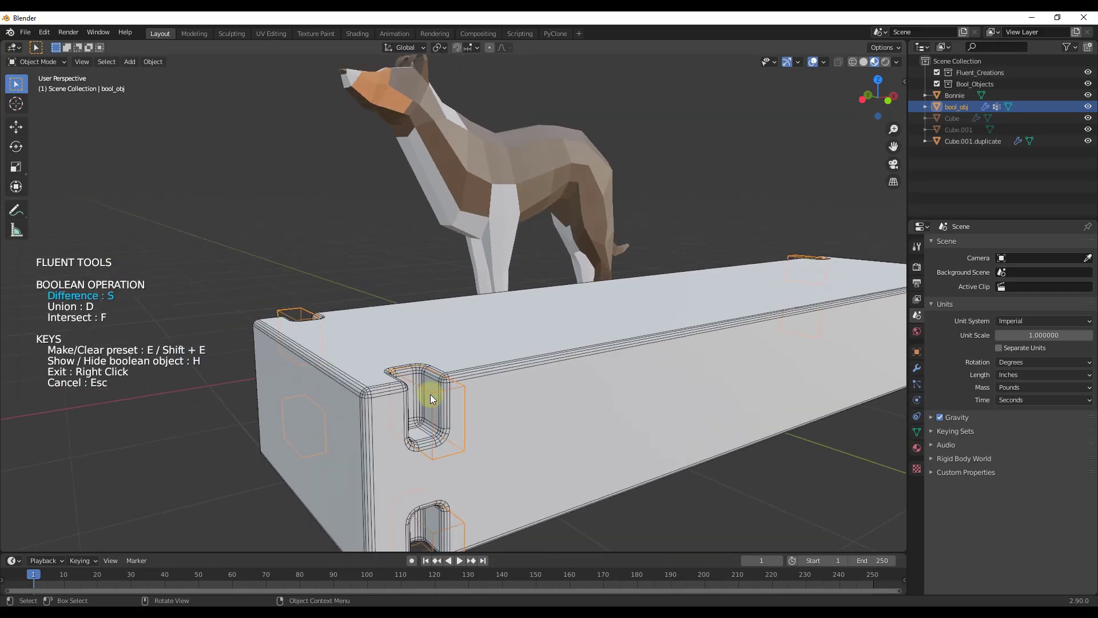
right_click(437, 417)
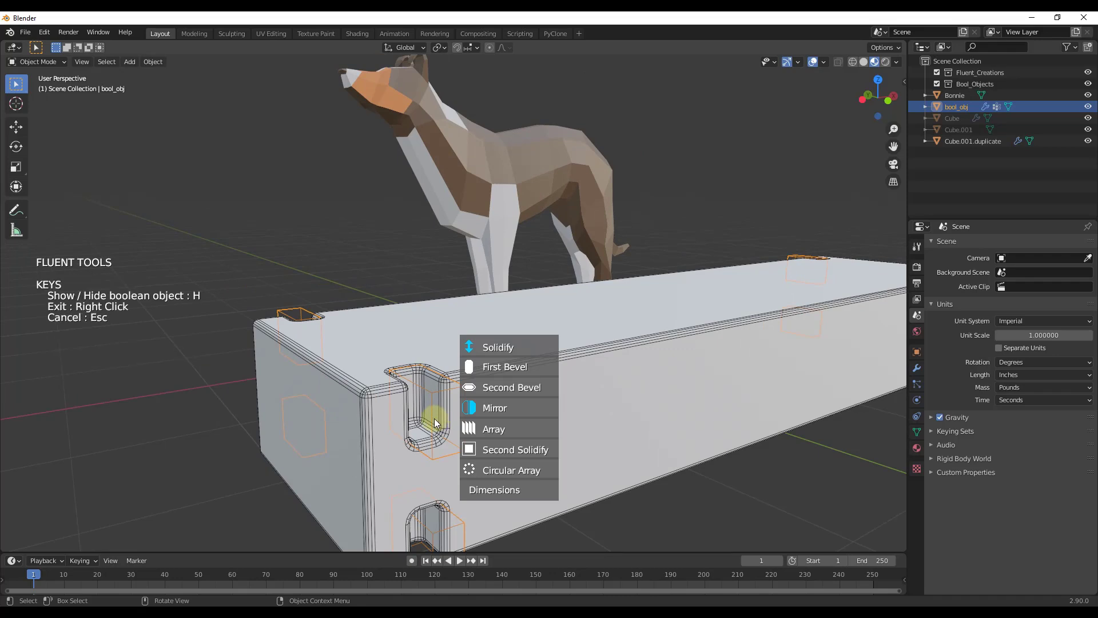
left_click(417, 406)
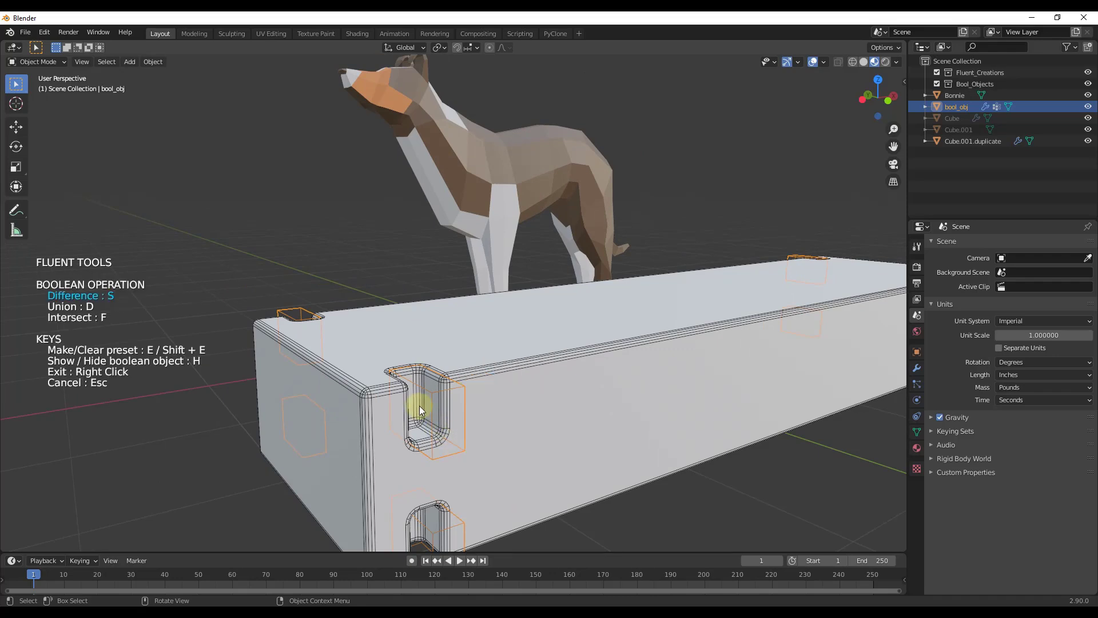
- Move the notch cutter about 31.5 inches along the global X axis, toward the middle of the box
left_click(444, 392)
left_click(443, 392)
key("g")
key("x")
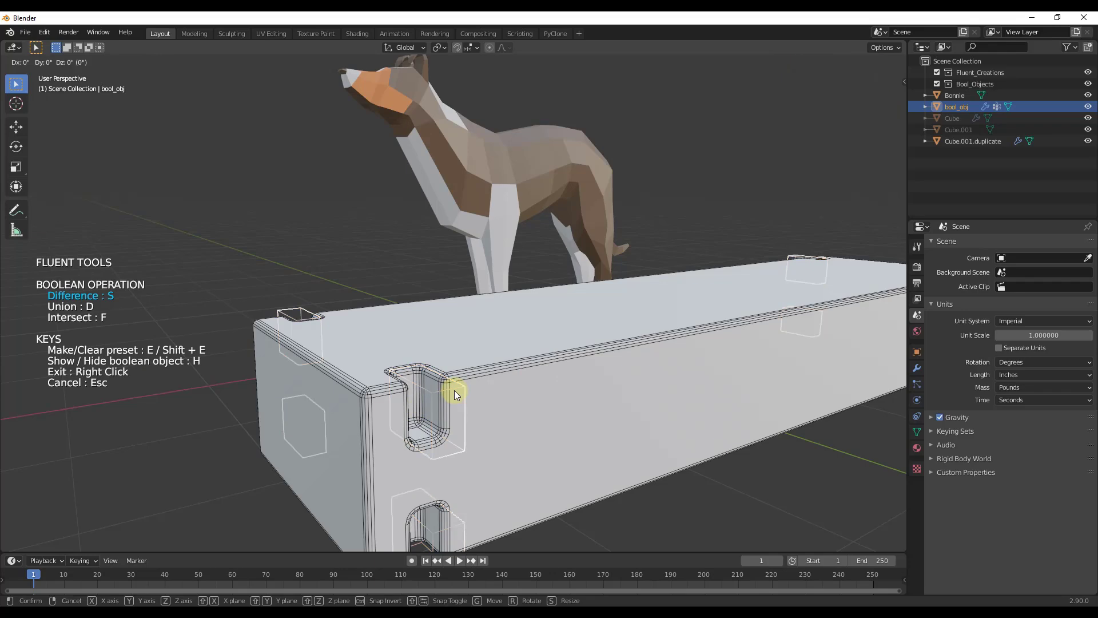
left_click(346, 246)
- Try Fluent's Array adjustment on the notch cutter with its Y-axis handle
scroll(231, 254, "down", 3)
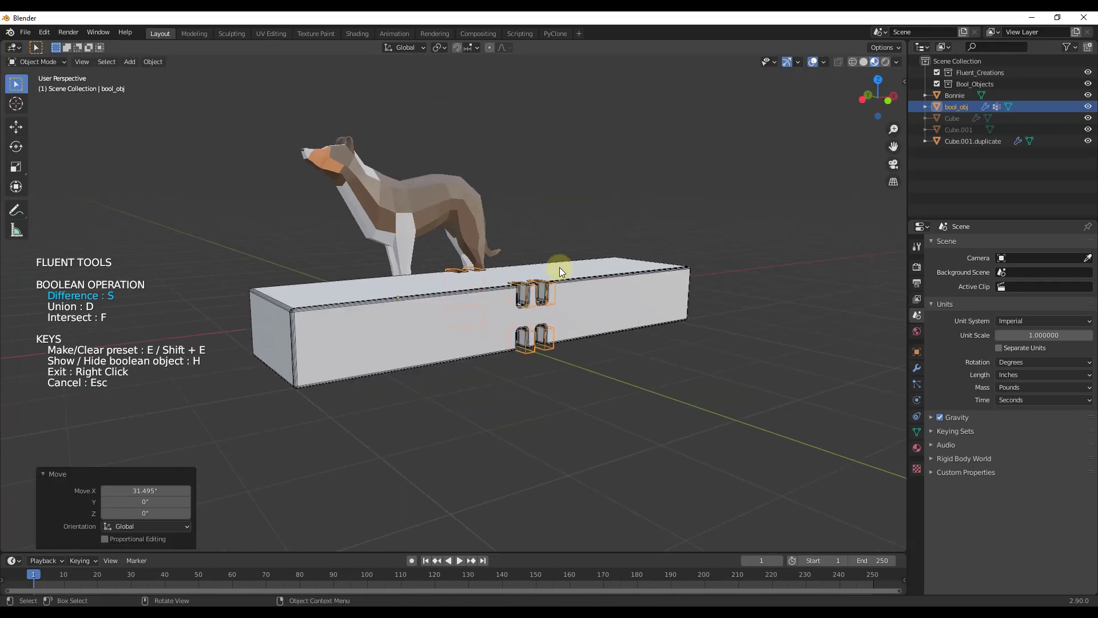
scroll(560, 267, "up", 6)
scroll(473, 336, "down", 3)
scroll(474, 361, "up", 1)
middle_click_drag(474, 364, 466, 348)
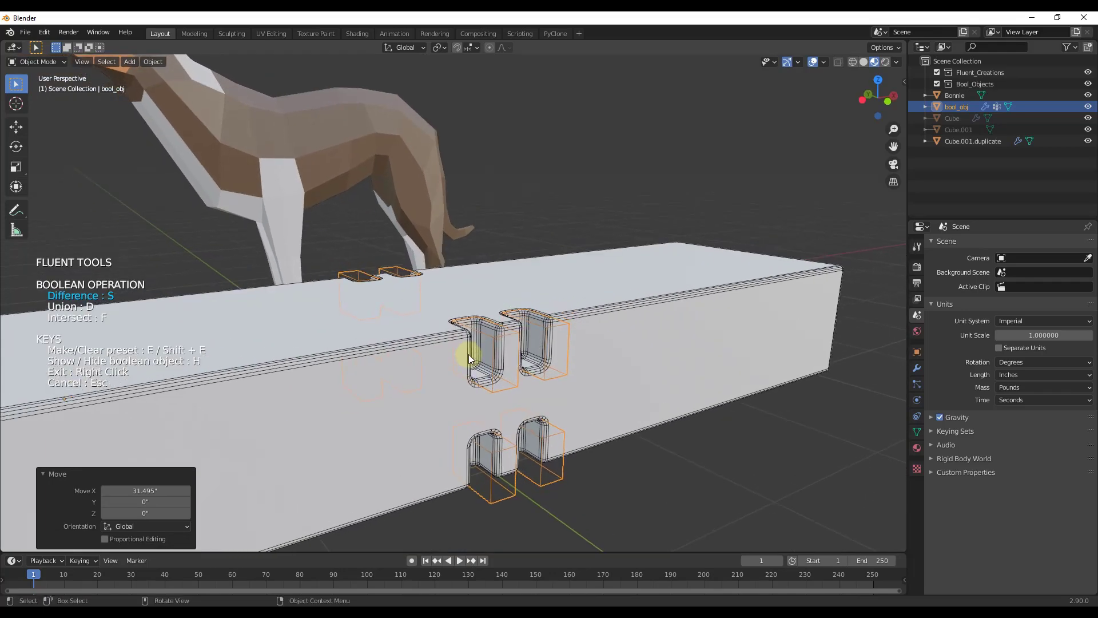
right_click(466, 348)
left_click(525, 366)
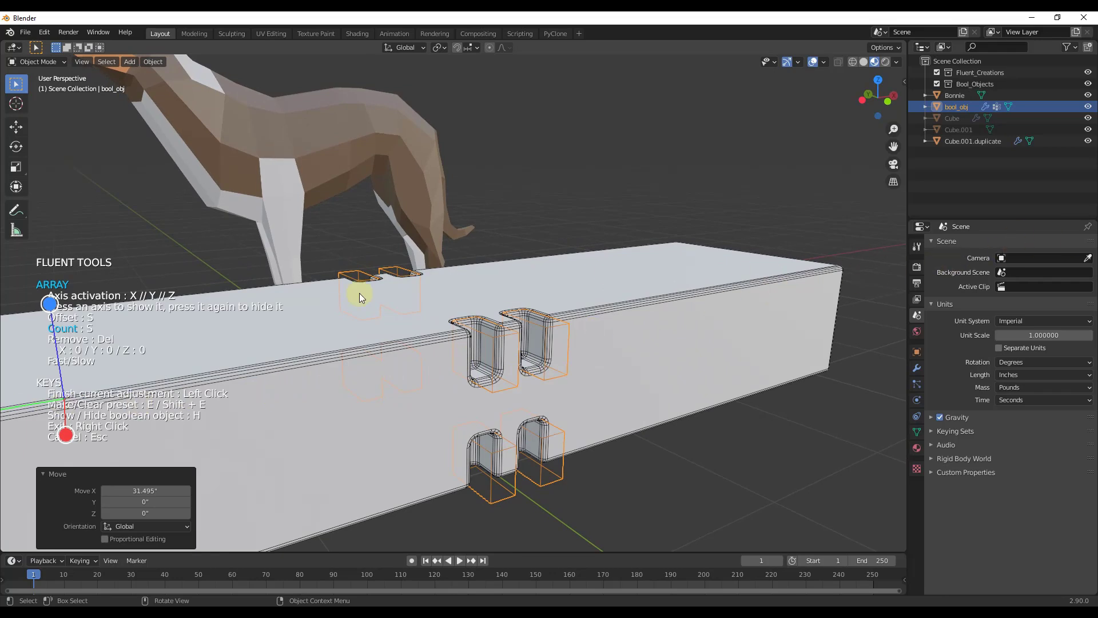
scroll(469, 351, "down", 3)
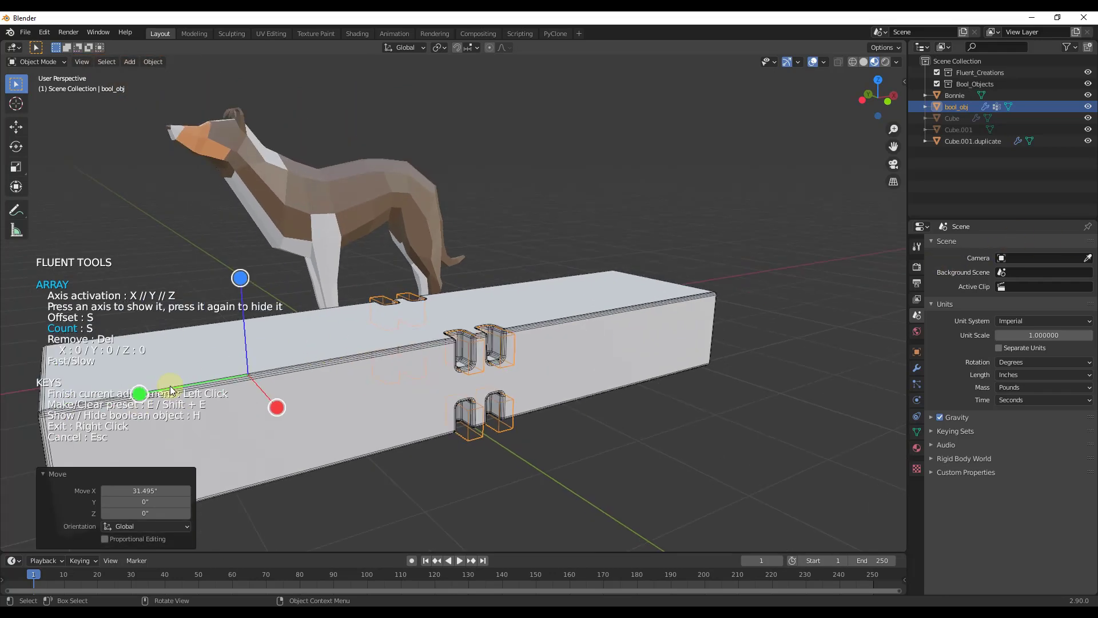
left_click(142, 393)
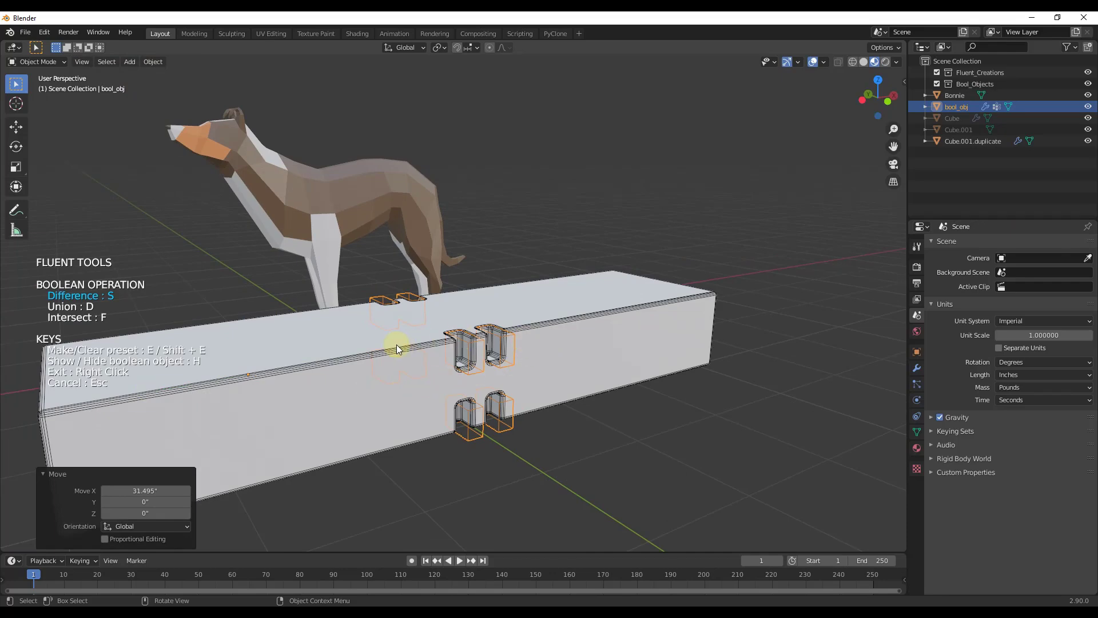
- Array the notch cutter along its Y axis and adjust the count and offset to form rows of notches on the long edges
left_click(469, 353)
left_click(527, 361)
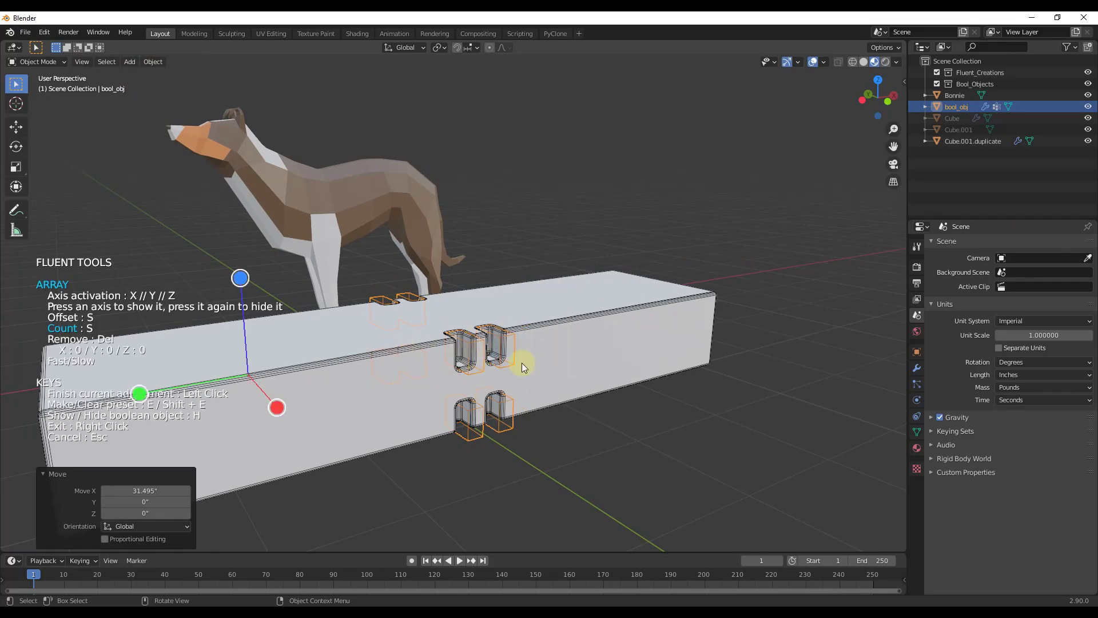
left_click(142, 394)
left_click(148, 394)
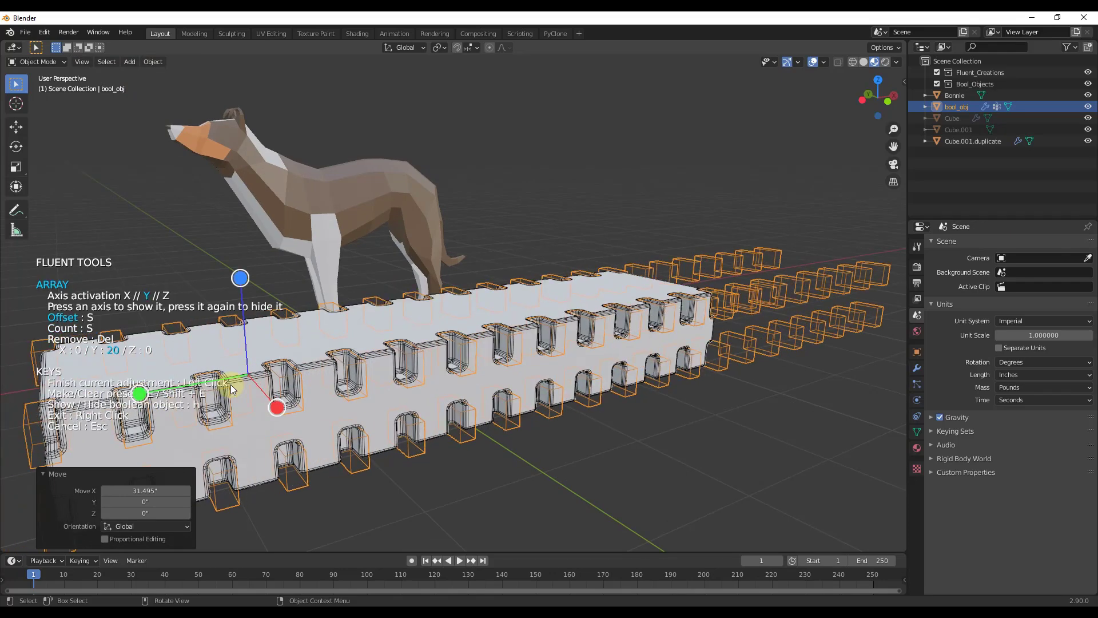
left_click(180, 376)
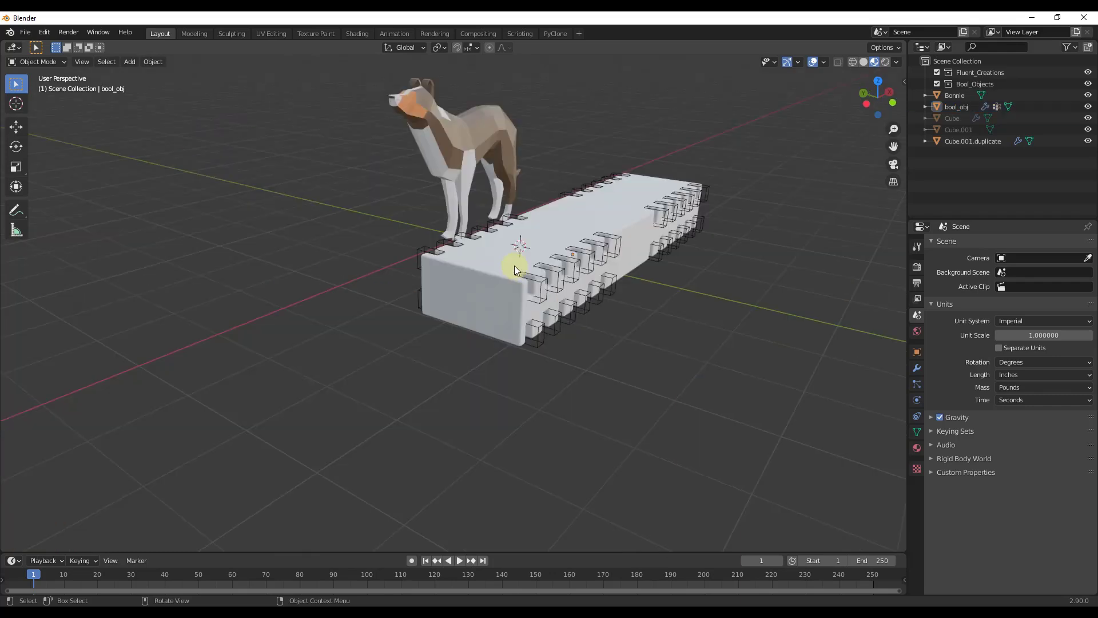
- Slice the box with a rectangle drawn over the near end of its top face, with a Solidify depth of about 0.217
left_click(513, 261)
scroll(659, 242, "down", 2)
scroll(457, 276, "up", 5)
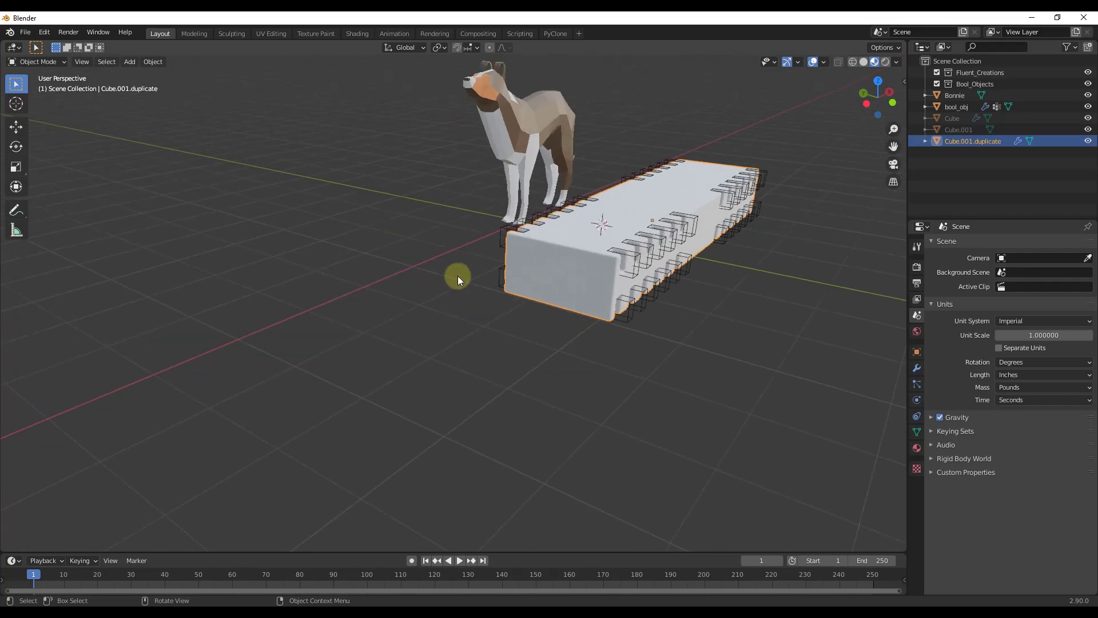
middle_click_drag(619, 228, 639, 235)
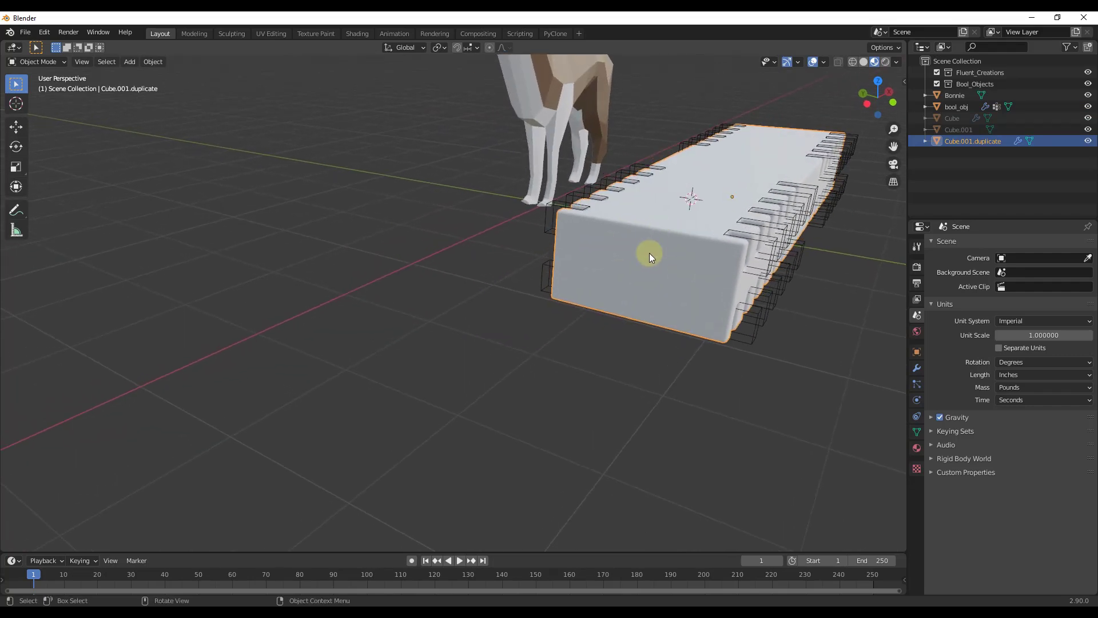
key("f")
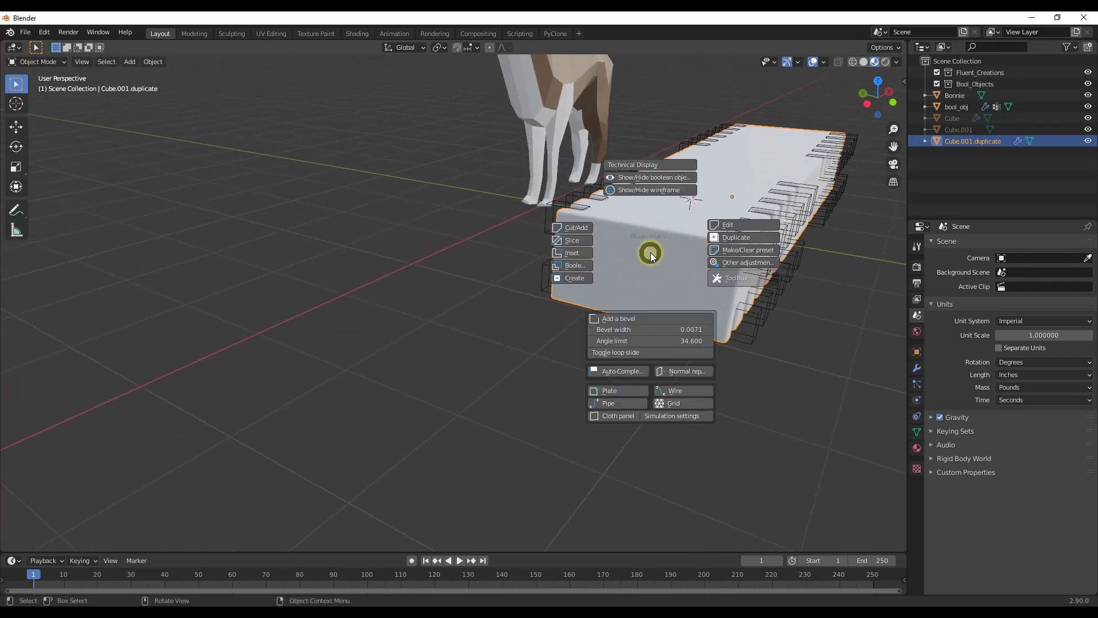
left_click(573, 240)
middle_click_drag(636, 207, 740, 281)
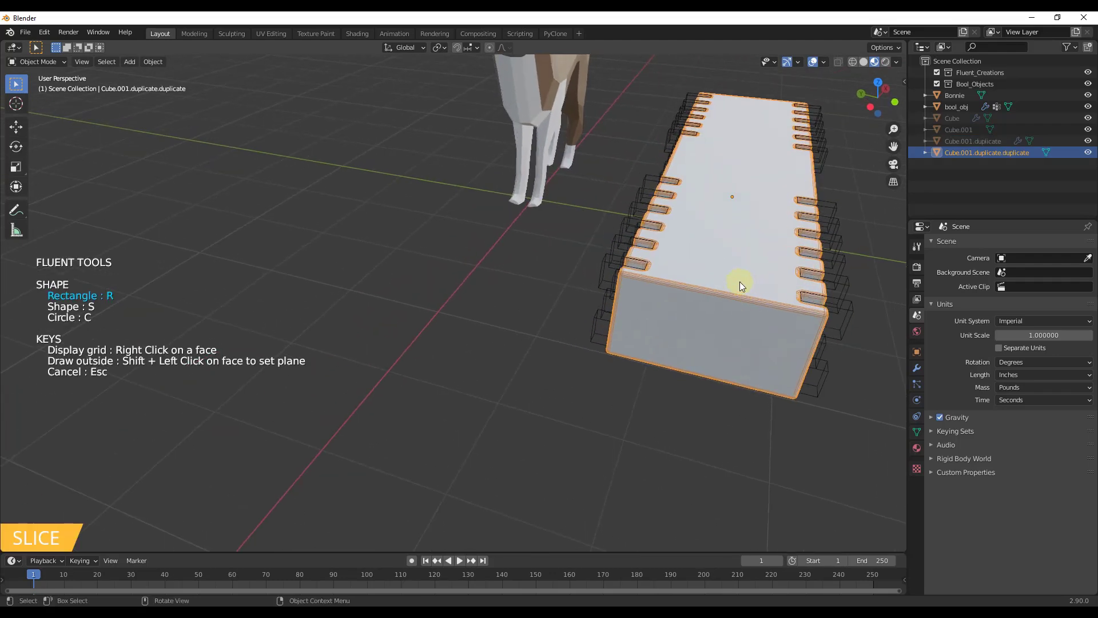
left_click(688, 214)
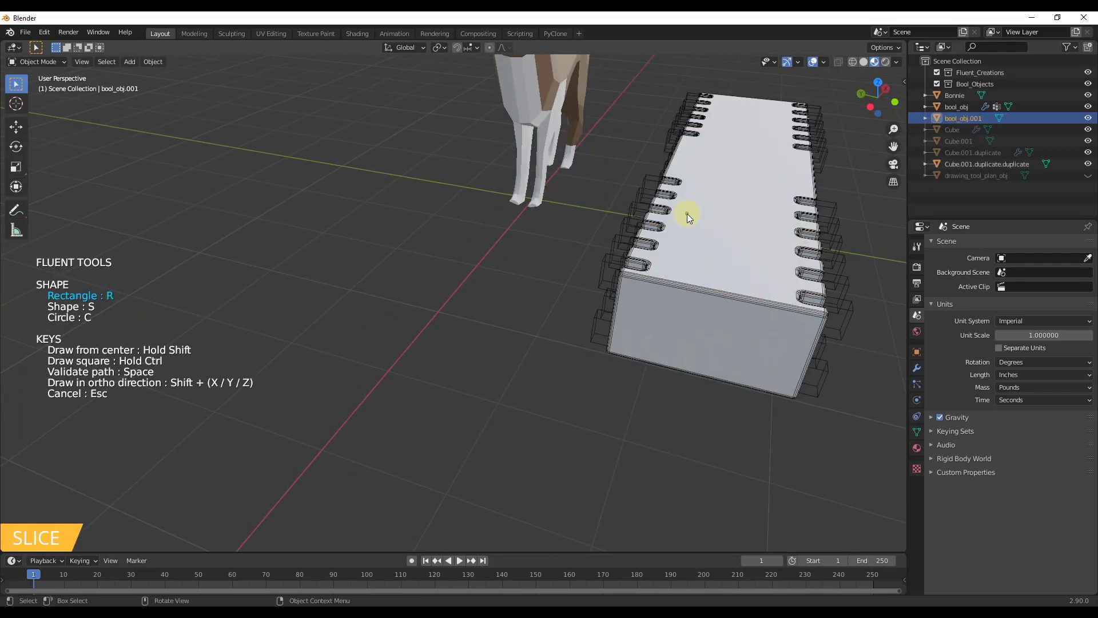
left_click(781, 324)
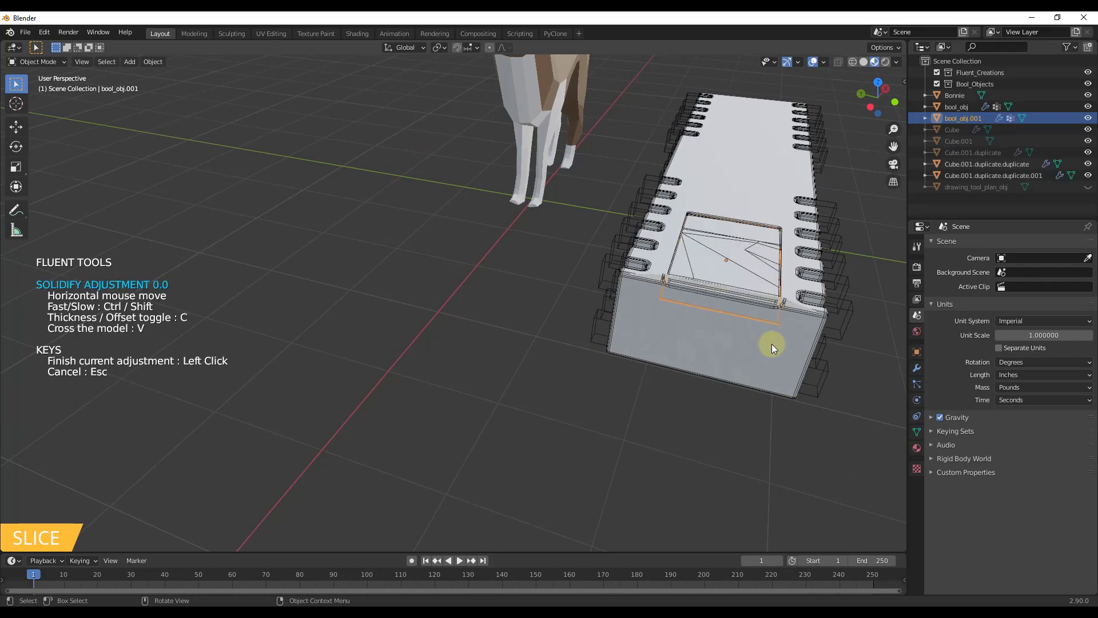
left_click(743, 351)
- Round the corners of the slice cutter with a First Bevel of about 0.06
middle_click_drag(743, 353, 763, 293)
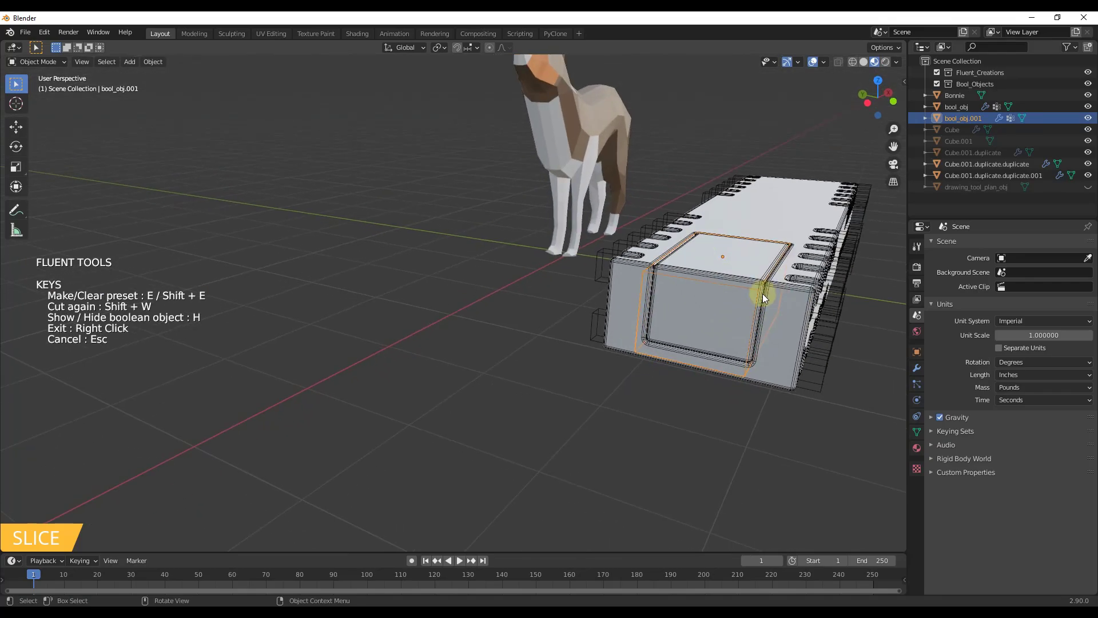
scroll(767, 293, "up", 4)
scroll(768, 293, "down", 8)
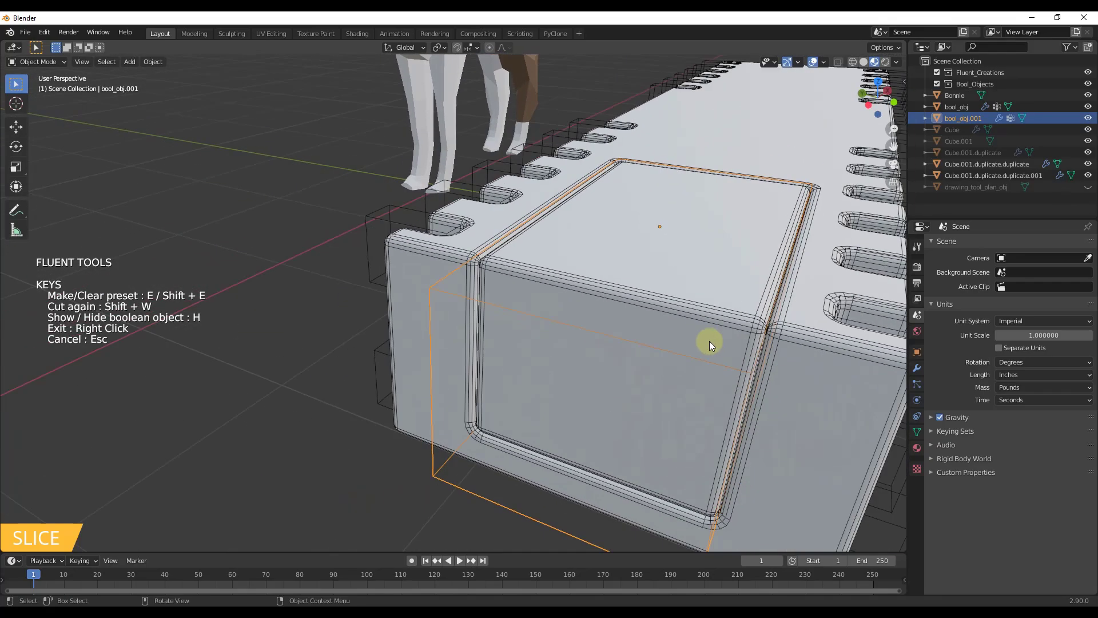
right_click(719, 344)
left_click(761, 292)
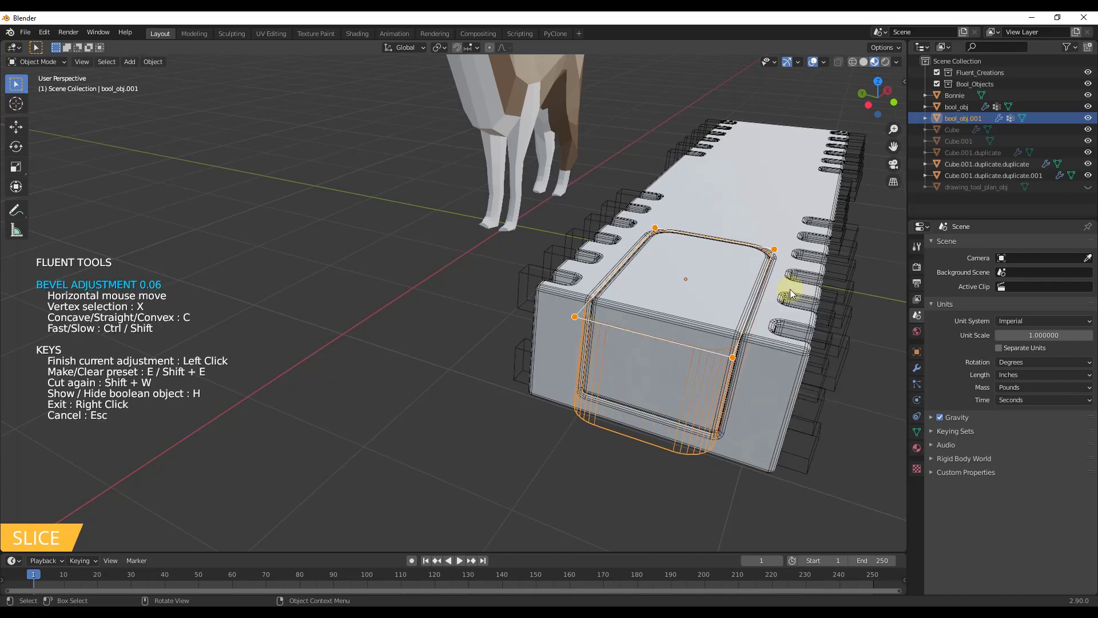
left_click(794, 287)
- Try the Second Bevel adjustment on the slice cutter
right_click(794, 287)
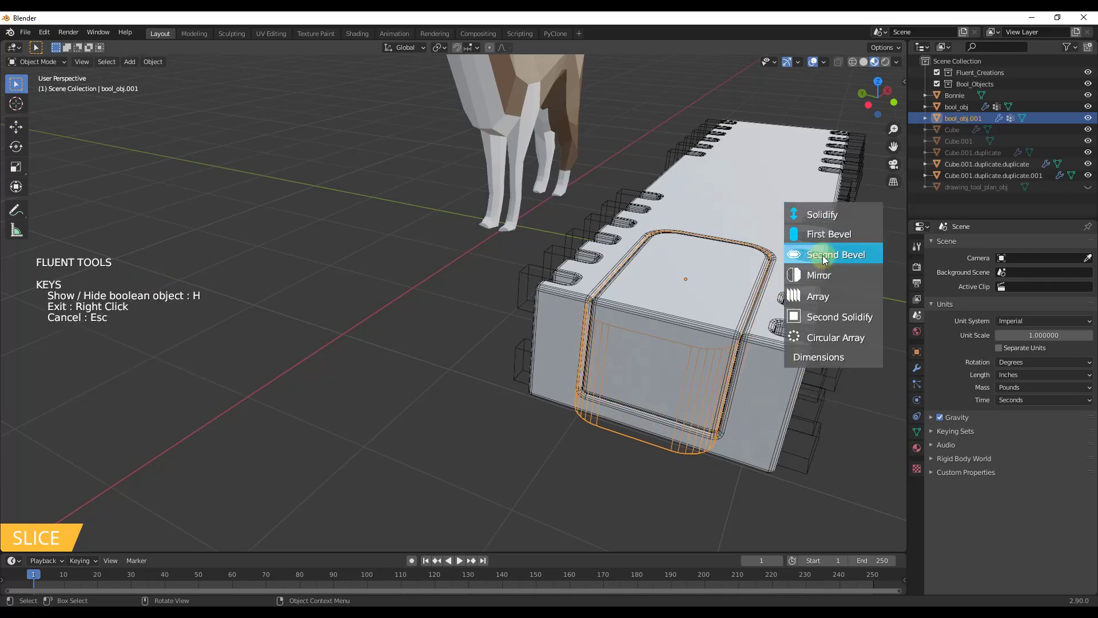
left_click(795, 264)
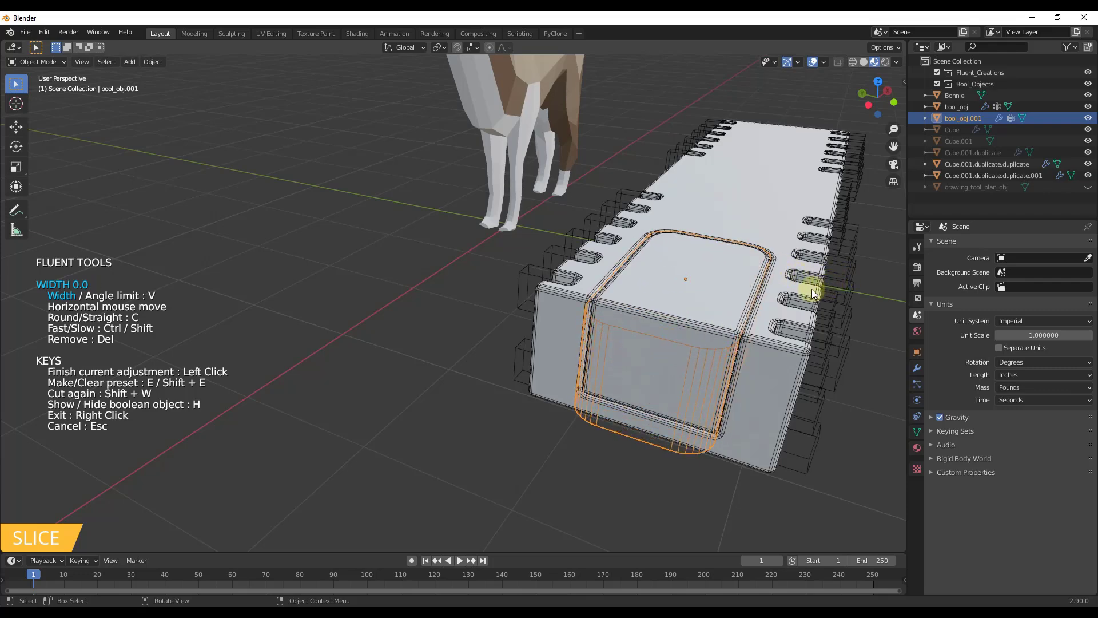
left_click(810, 293)
- Mirror the slice along the box's length onto its far end and finish the Slice operation
middle_click_drag(738, 286, 707, 306)
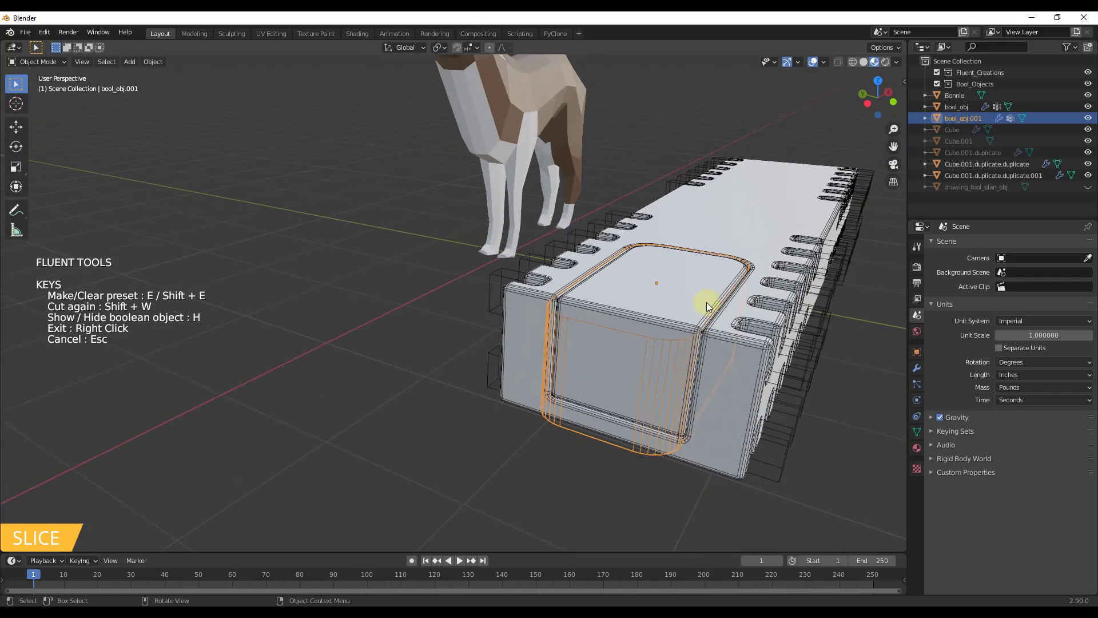
left_click(652, 304)
left_click(653, 305)
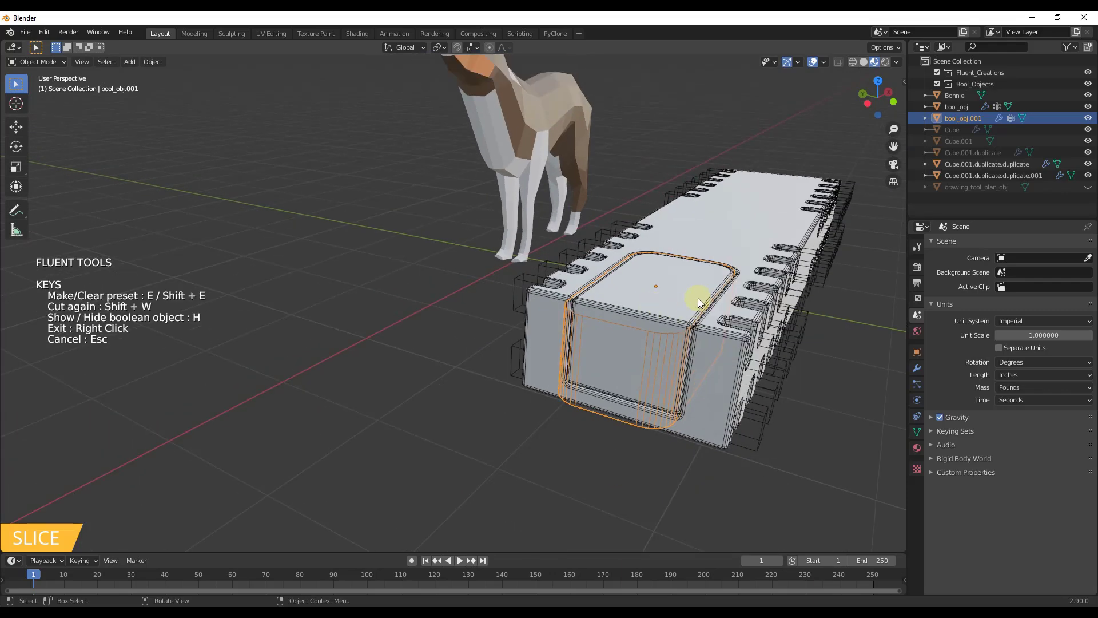
left_click(688, 297)
left_click(745, 287)
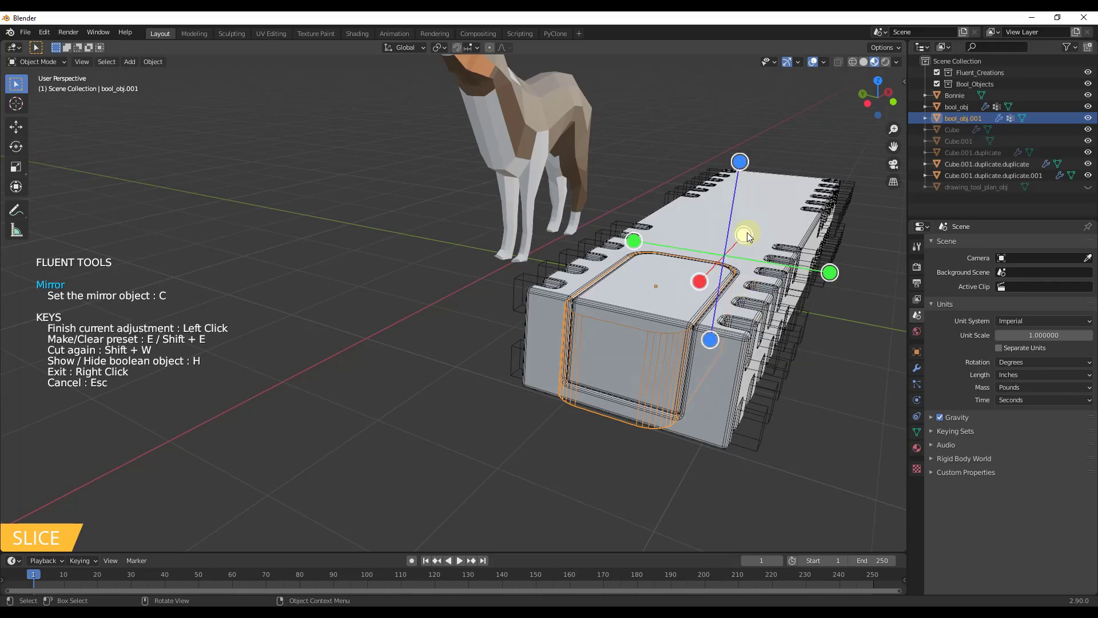
middle_click_drag(748, 236, 646, 332)
left_click(754, 233)
left_click(645, 332)
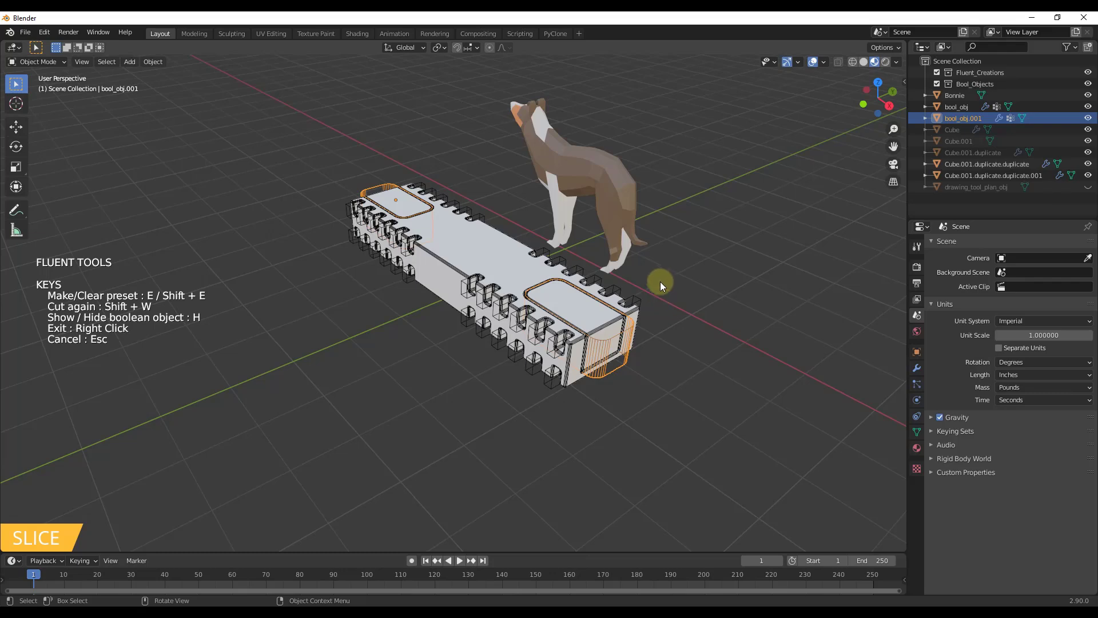
right_click(568, 297)
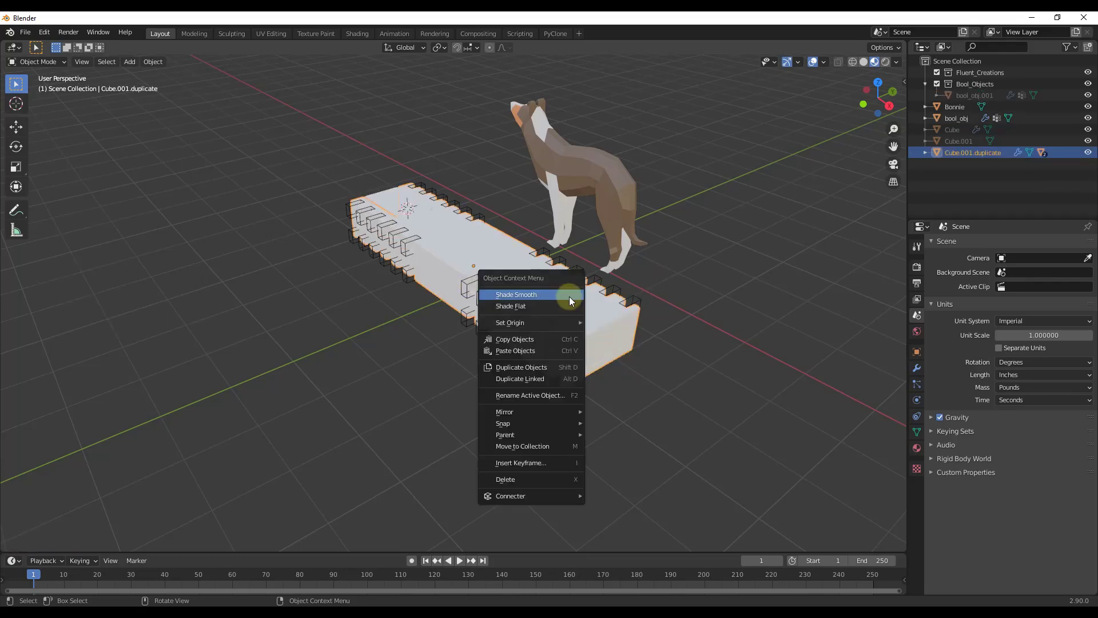
left_click(722, 307)
- Inset a smaller rectangle into the top of the near sliced panel, with a Solidify depth of about 0.157
middle_click_drag(522, 268, 486, 257)
scroll(309, 243, "up", 3)
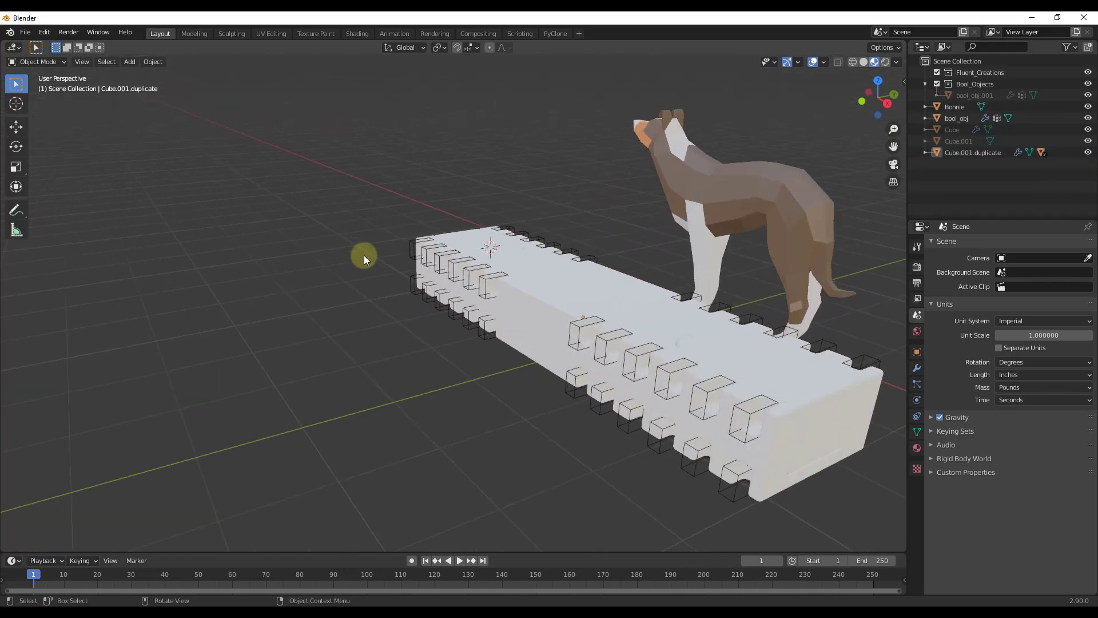
middle_click_drag(208, 251, 453, 323)
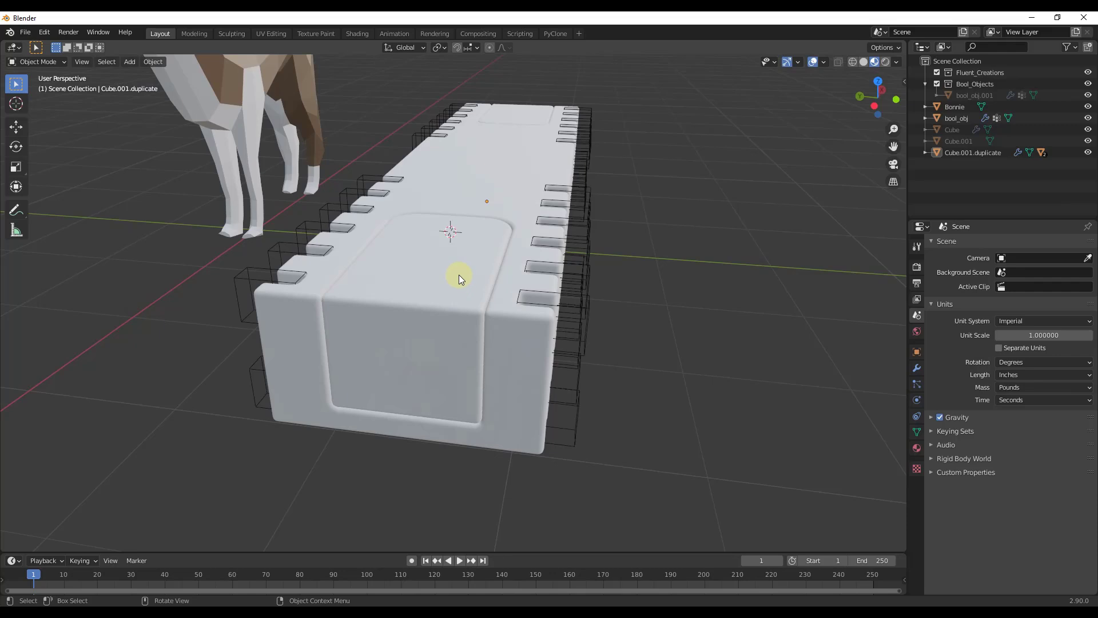
left_click(425, 263)
key("f")
left_click(314, 307)
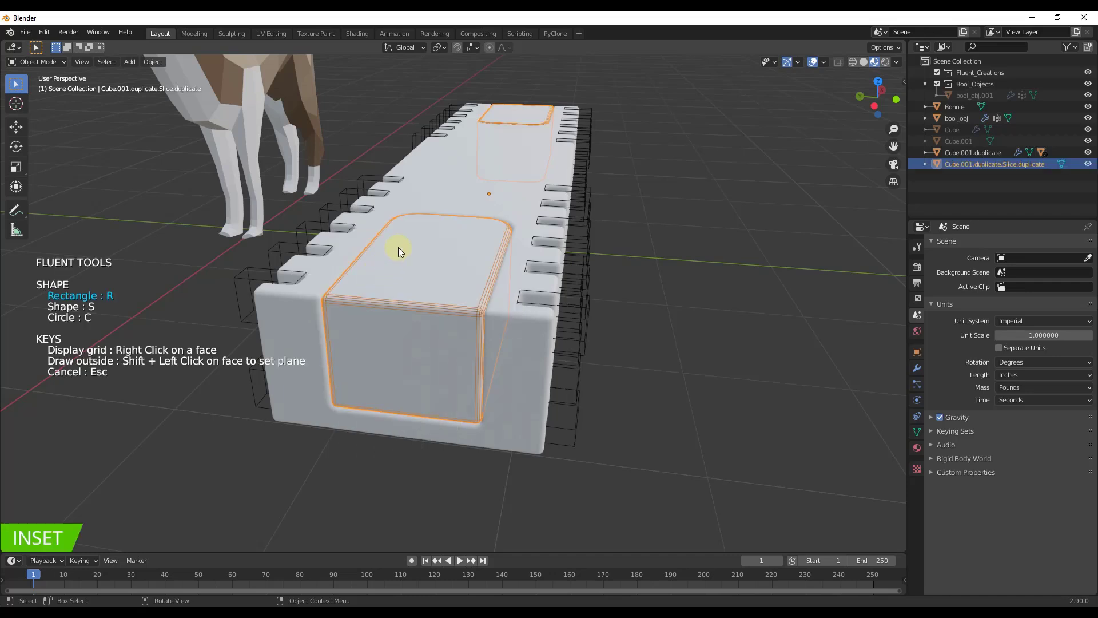
left_click(396, 247)
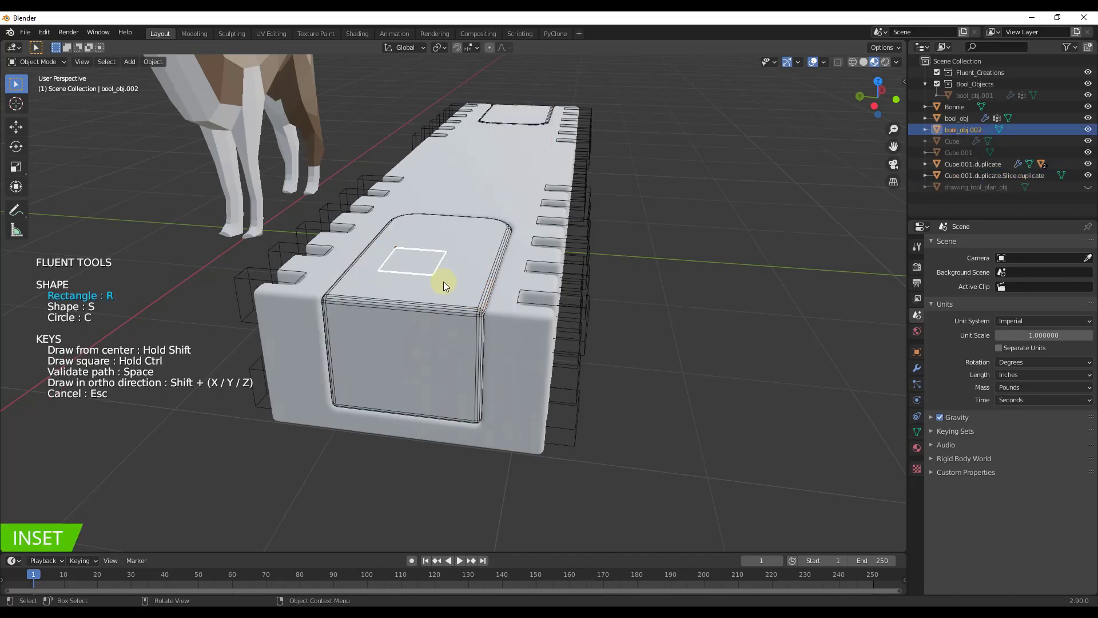
left_click(437, 330)
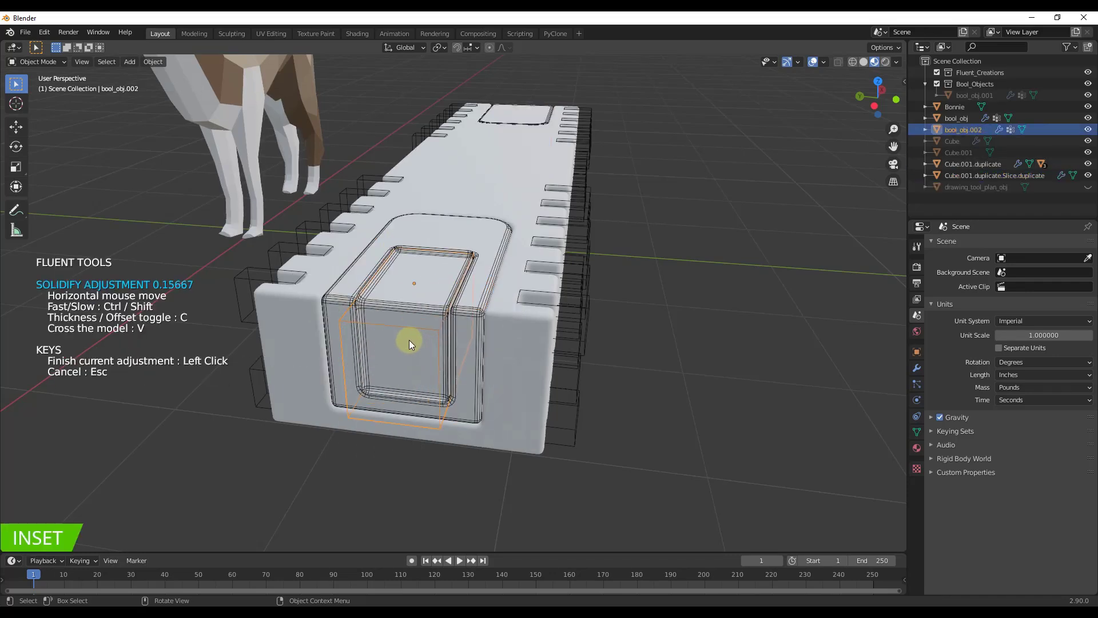
left_click(410, 340)
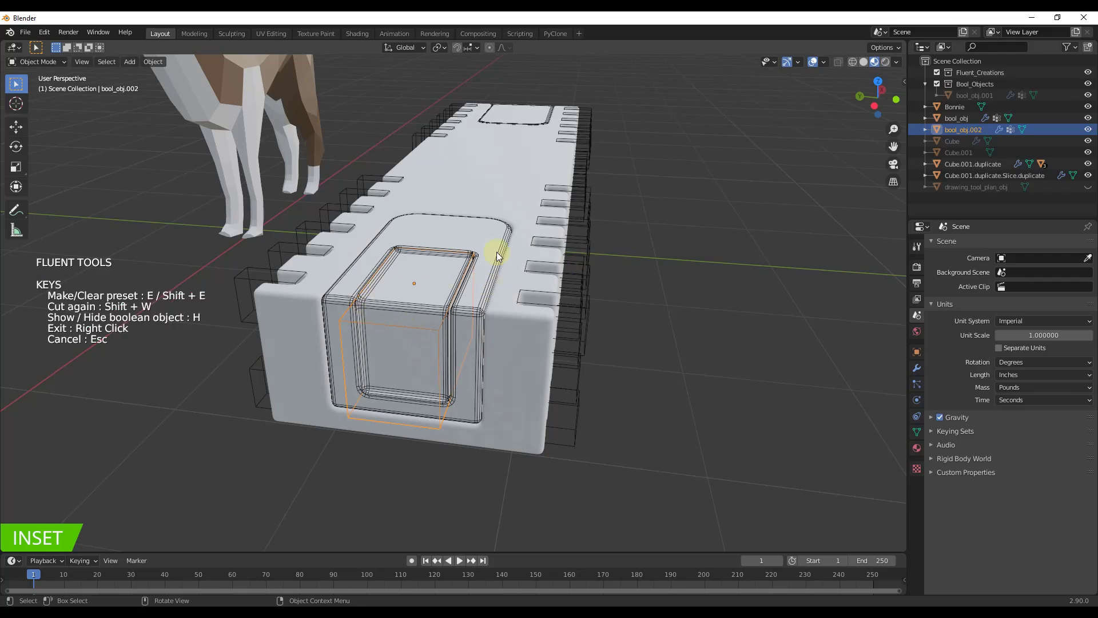
- Adjust the Inset Thickness to widen the recessed groove around the inset block on the sliced panel
scroll(413, 308, "up", 2)
scroll(413, 310, "down", 2)
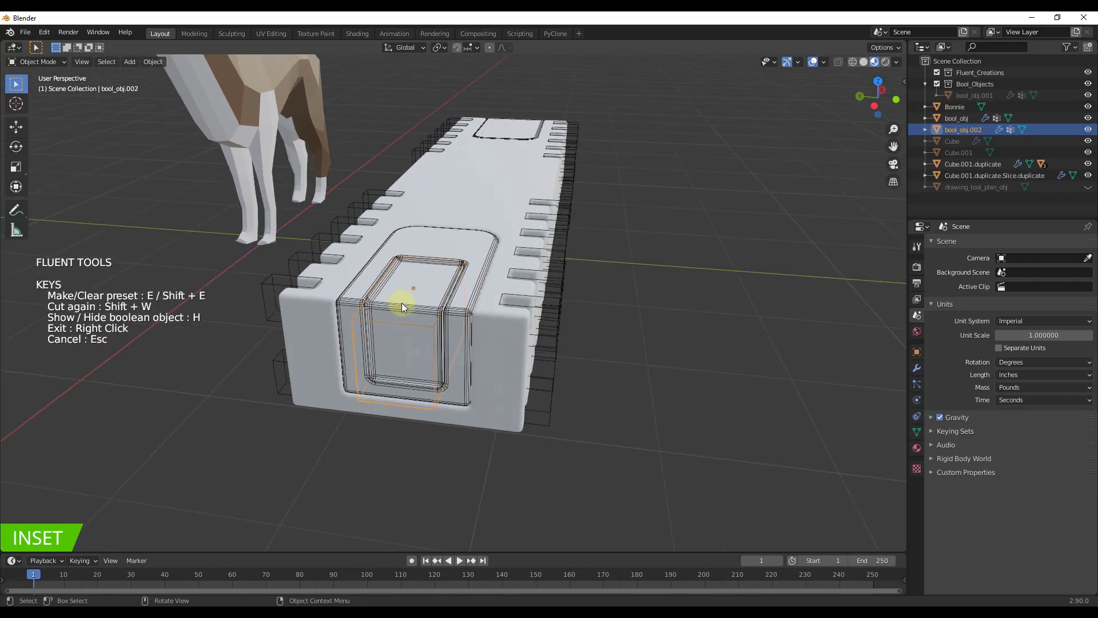
left_click(407, 307)
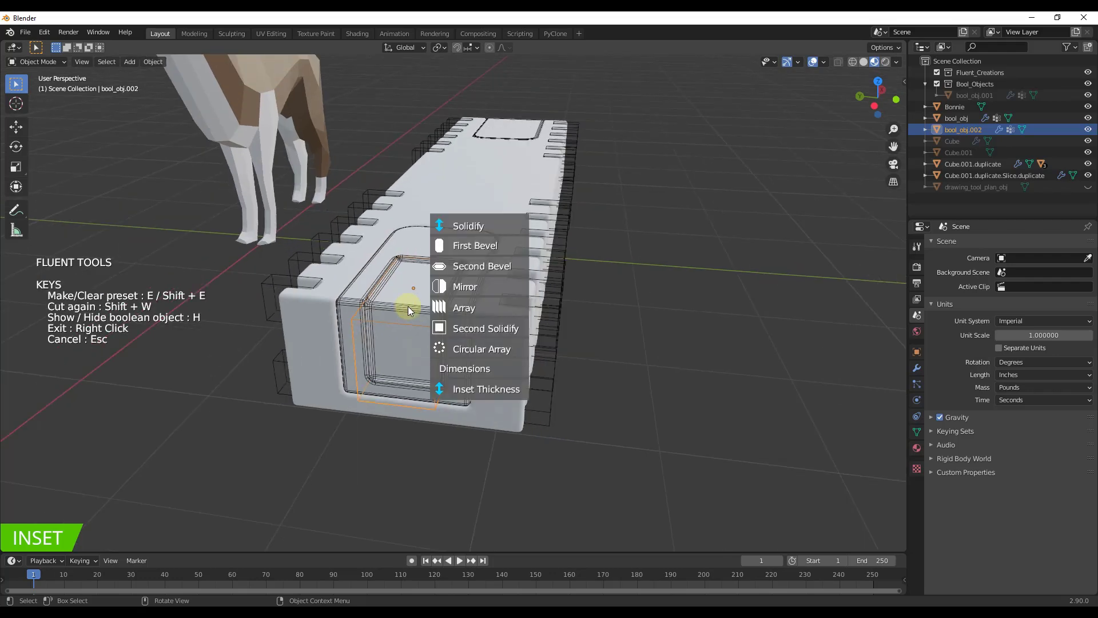
left_click(459, 388)
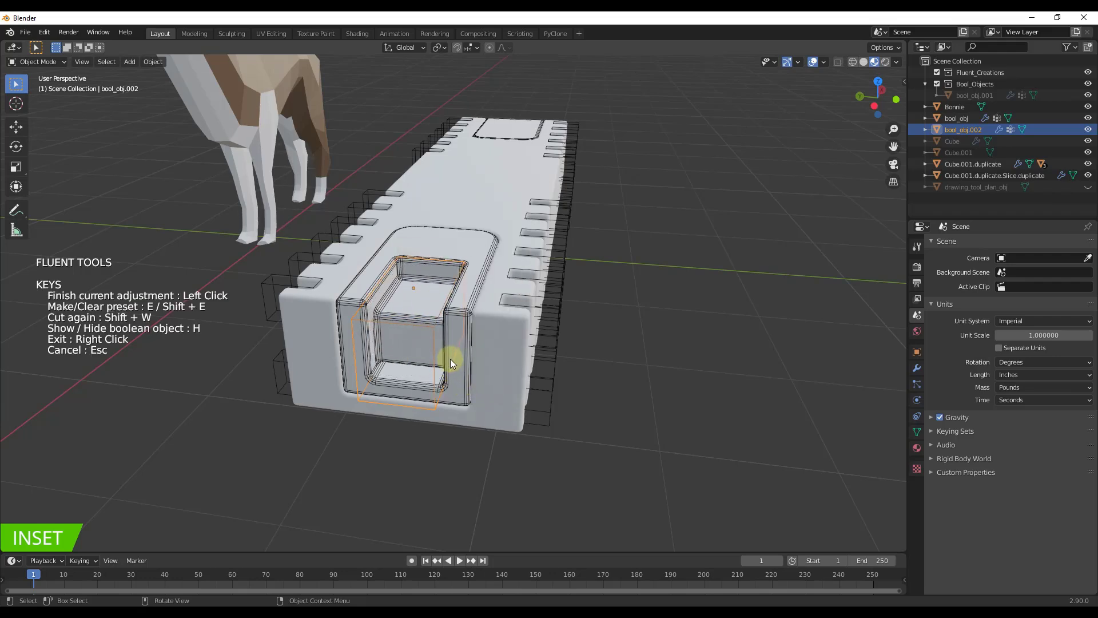
left_click(451, 359)
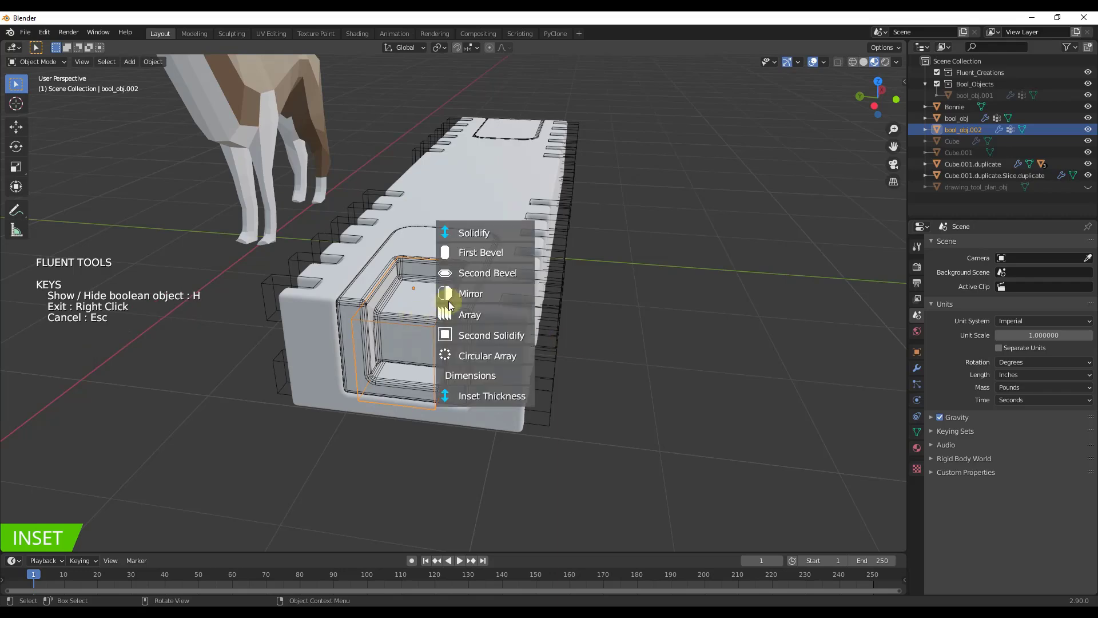
- Mirror the inset onto the sliced panel at the box's far end and finish the Inset operation
left_click(457, 289)
middle_click_drag(601, 252, 510, 267)
right_click(508, 268)
scroll(452, 308, "up", 5)
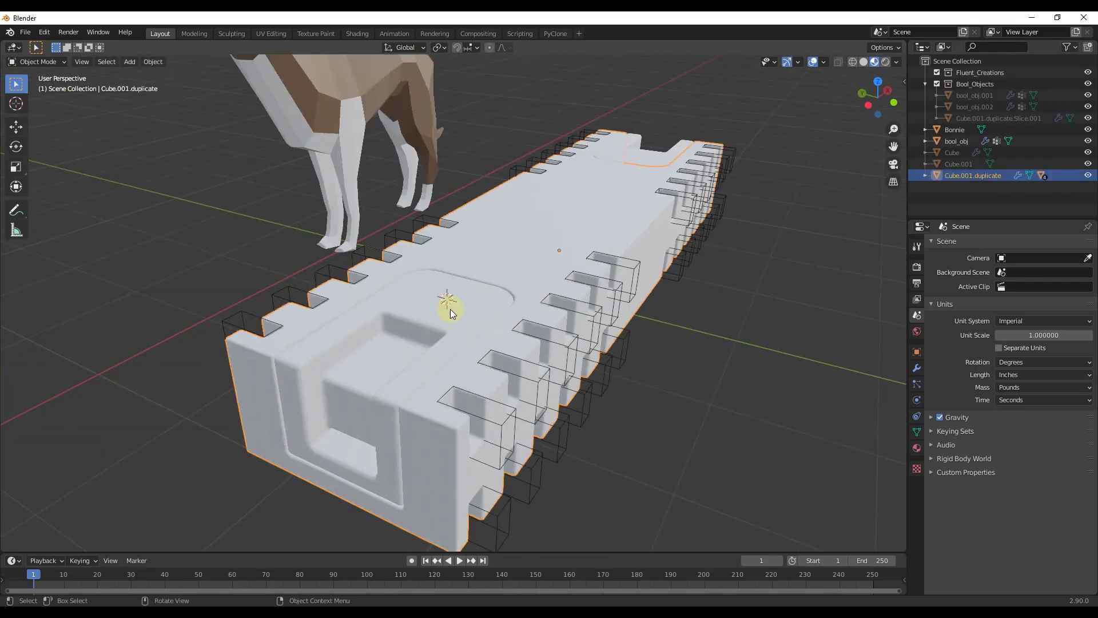
- Reduce the Fluent bevel width on the notched box to about 0.0005
middle_click_drag(450, 309, 537, 223)
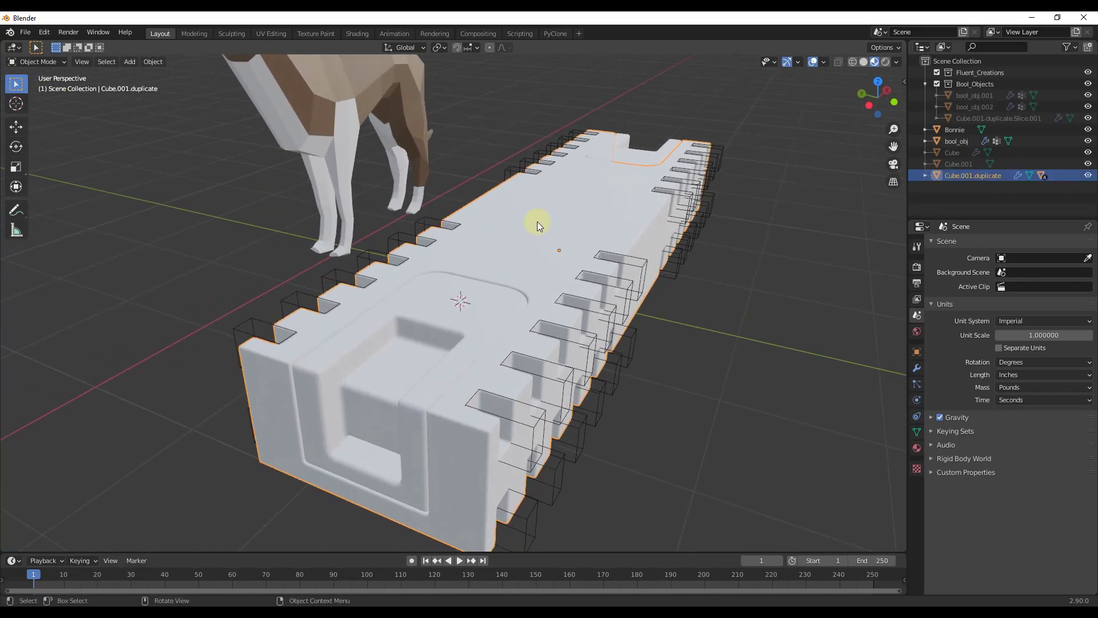
scroll(627, 226, "up", 5)
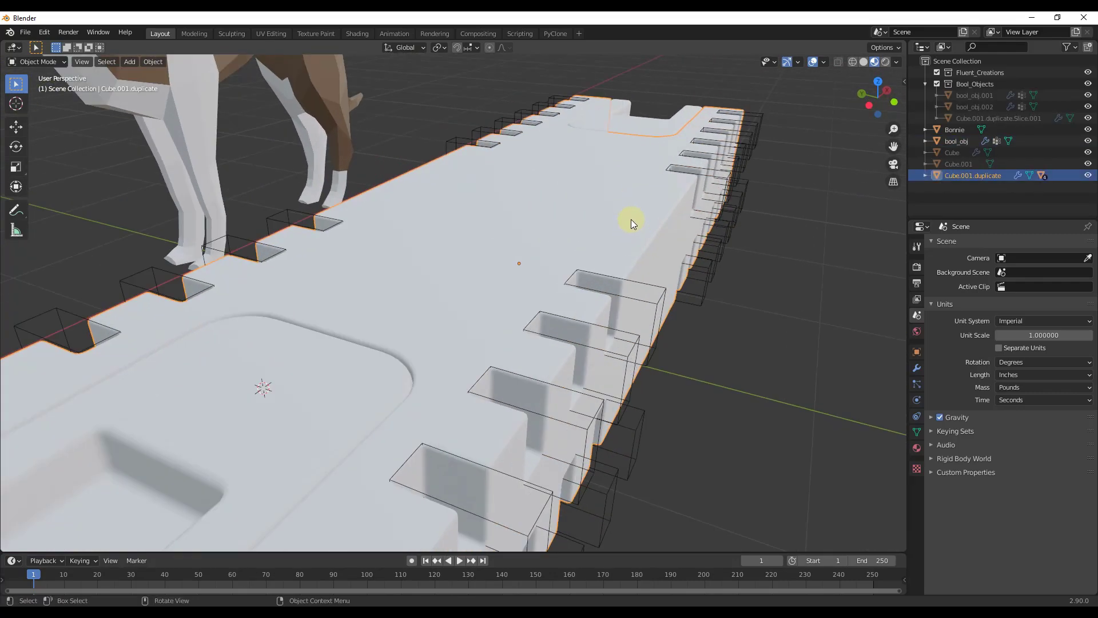
key("f")
left_click_drag(648, 293, 682, 303)
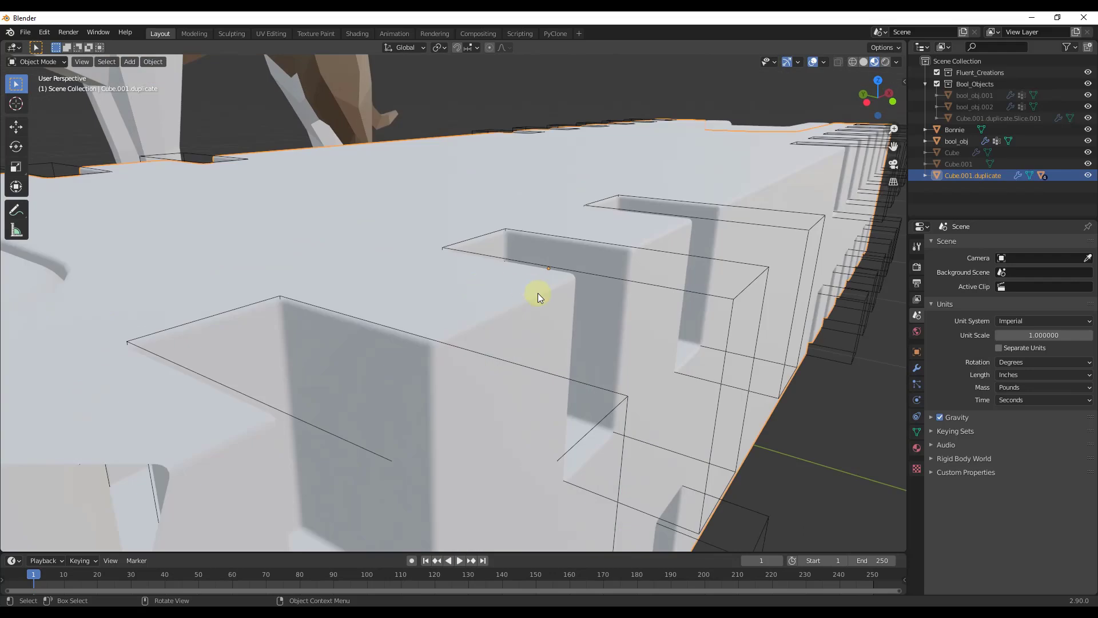
key("f")
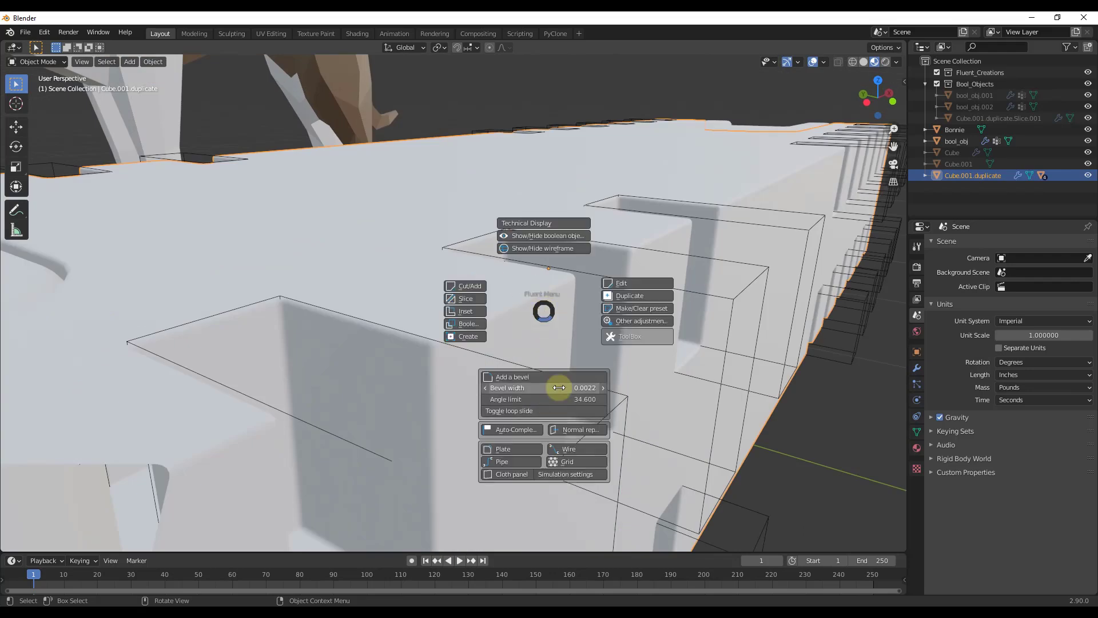
mouse_move(543, 387)
left_mouse_down()
mouse_move(564, 384)
mouse_move(533, 388)
mouse_move(544, 389)
left_mouse_up()
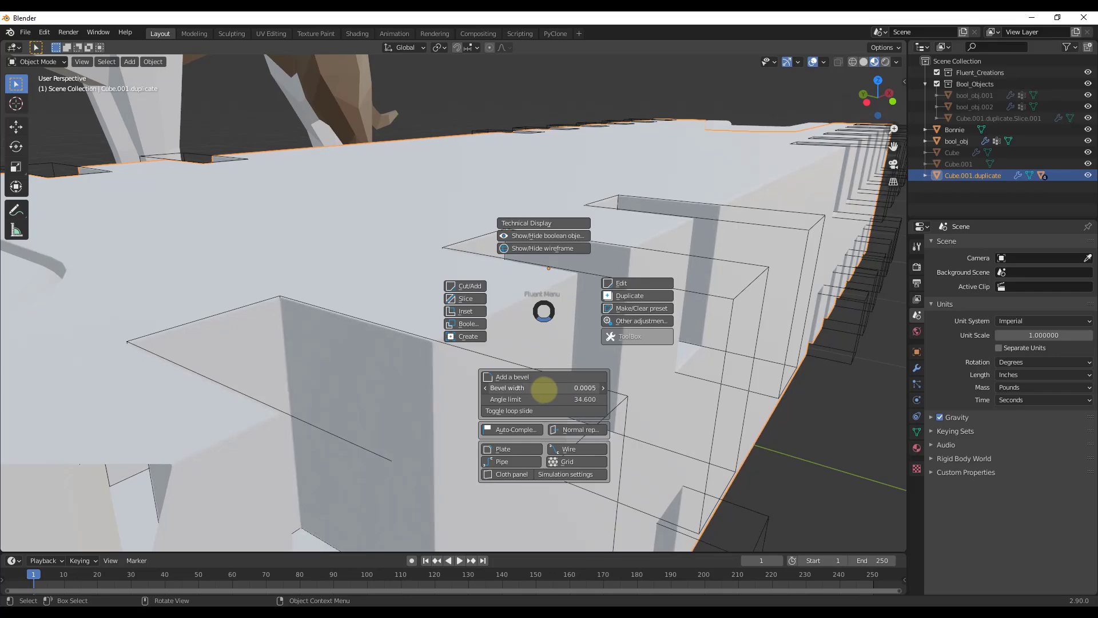
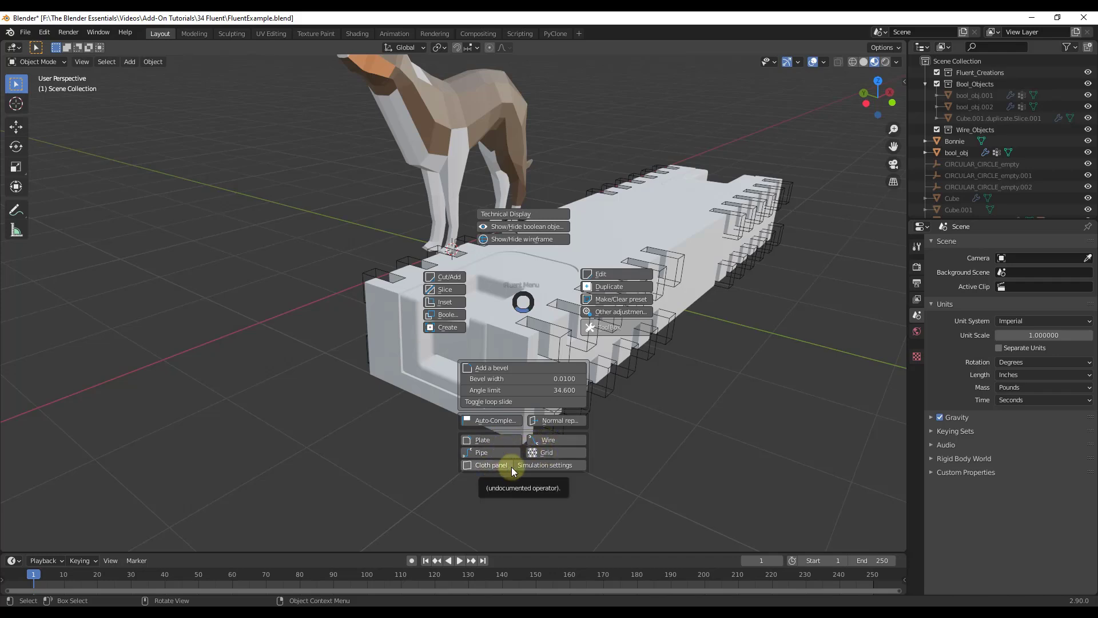
- Add a Fluent wire running from the recess wall to the box's end face beside the recess
left_click(641, 462)
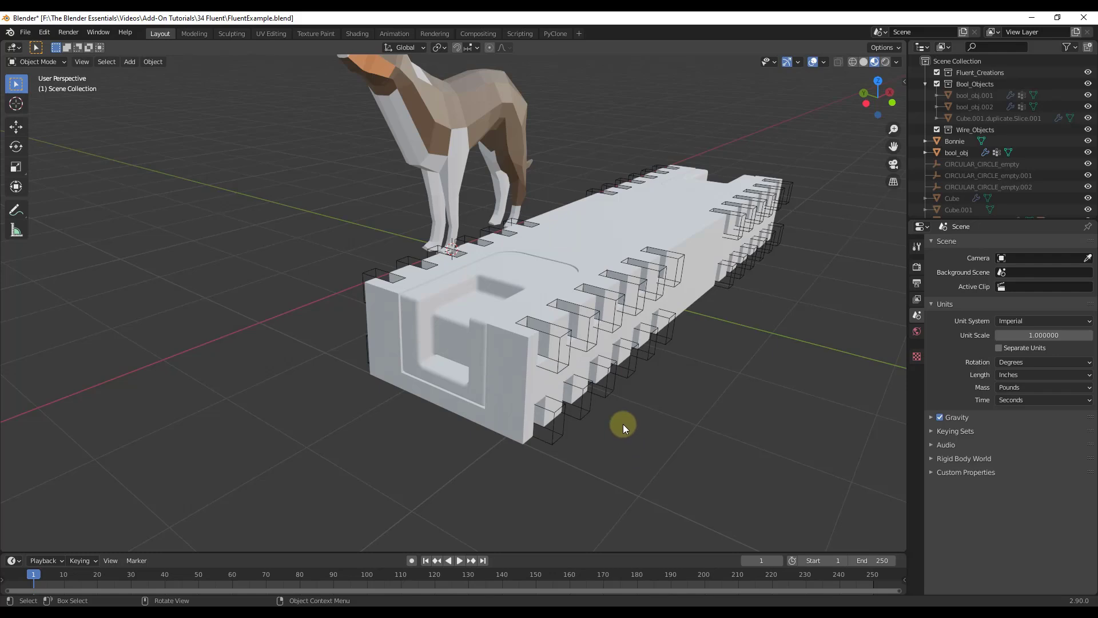
middle_click_drag(623, 424, 615, 413)
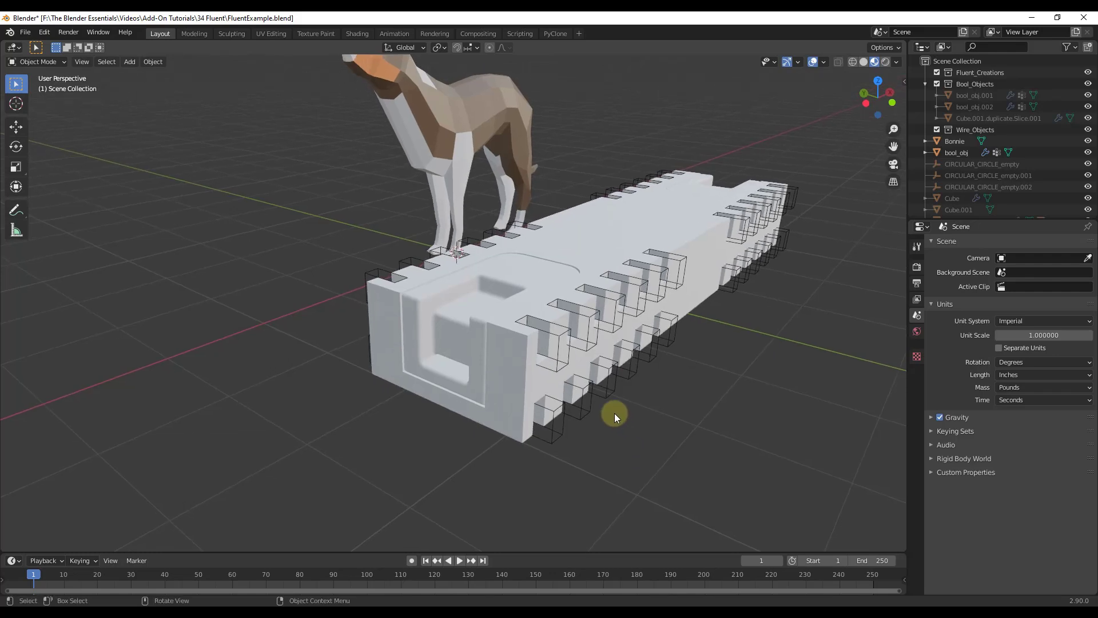
middle_click_drag(490, 434, 477, 311)
scroll(477, 311, "up", 2)
key("f")
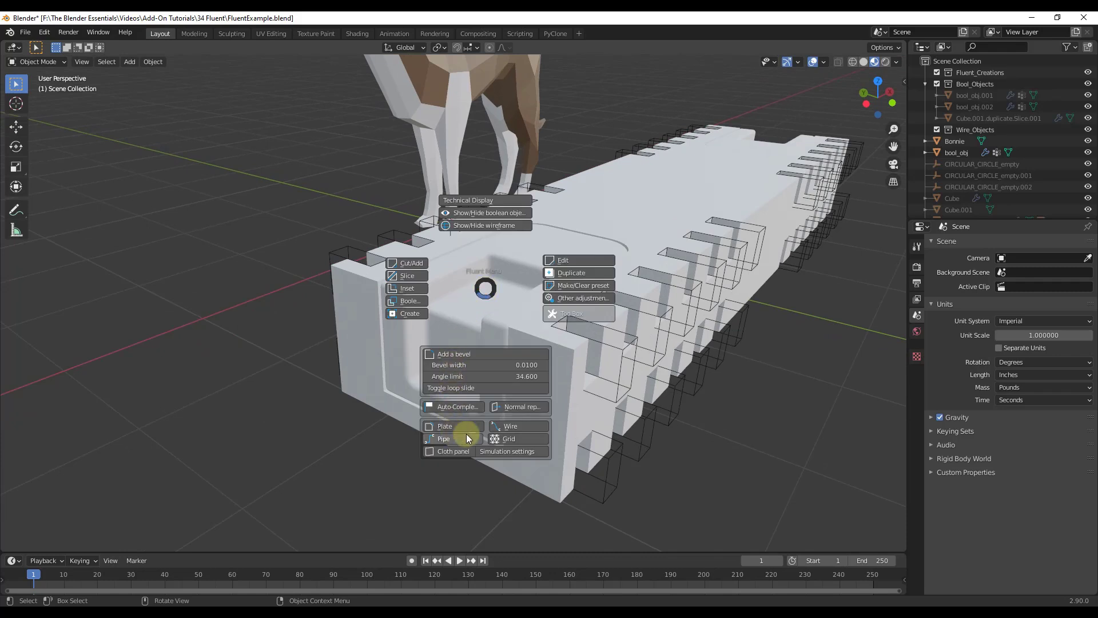
left_click(506, 426)
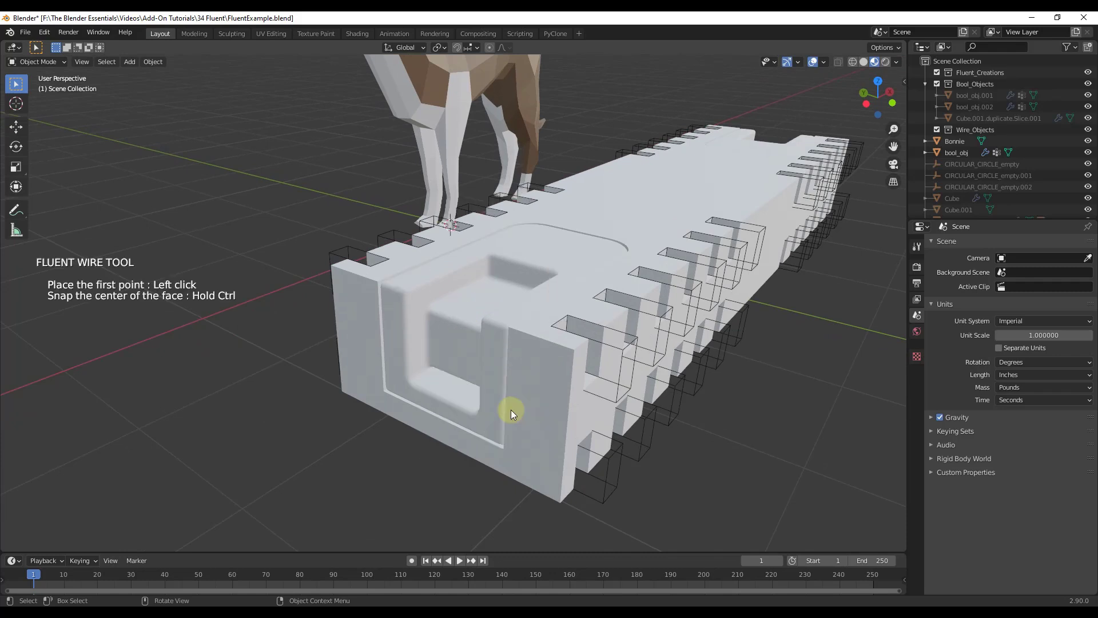
left_click(518, 279)
left_click(537, 369)
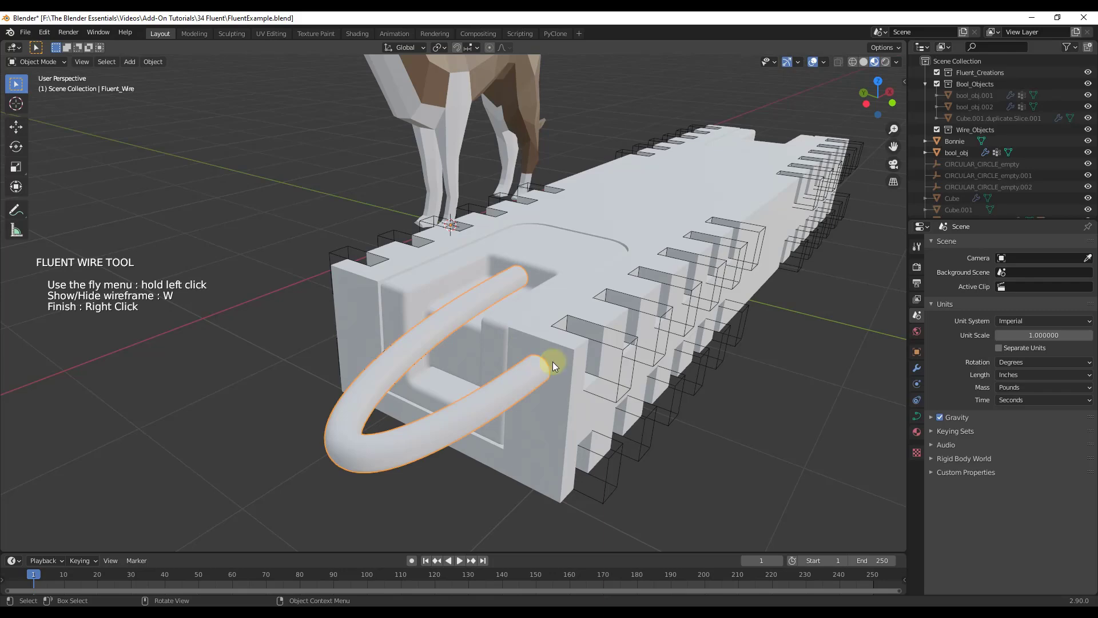
- Turn the wire at the box's end into a circular Multi-wire bundle and adjust its cables
middle_click_drag(552, 361, 535, 347)
left_click(522, 380)
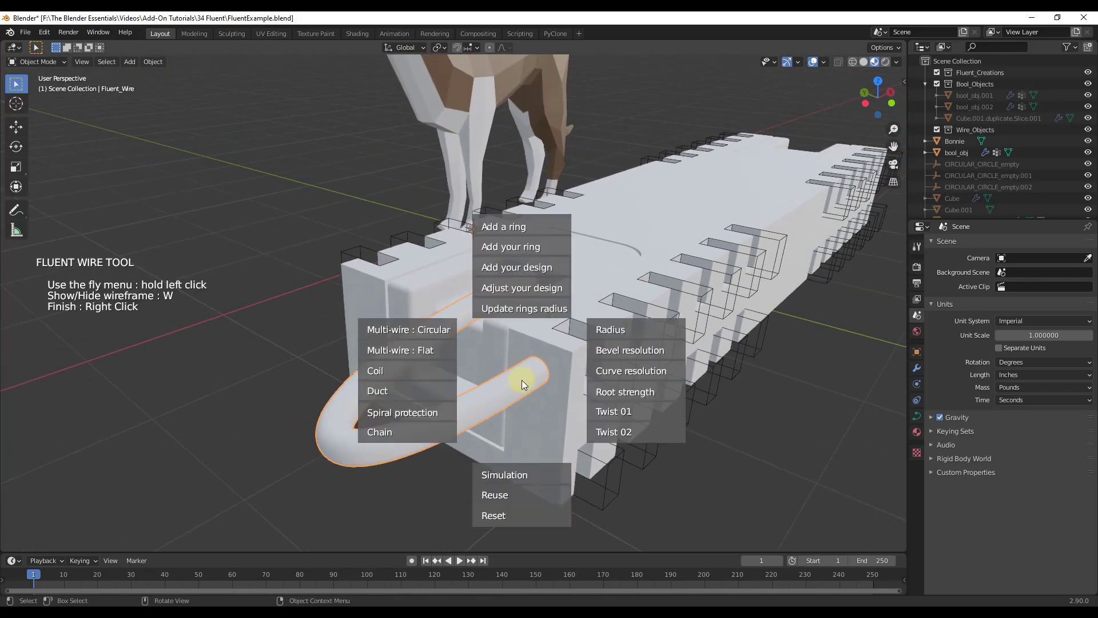
left_click_drag(521, 380, 613, 276)
left_click(664, 339)
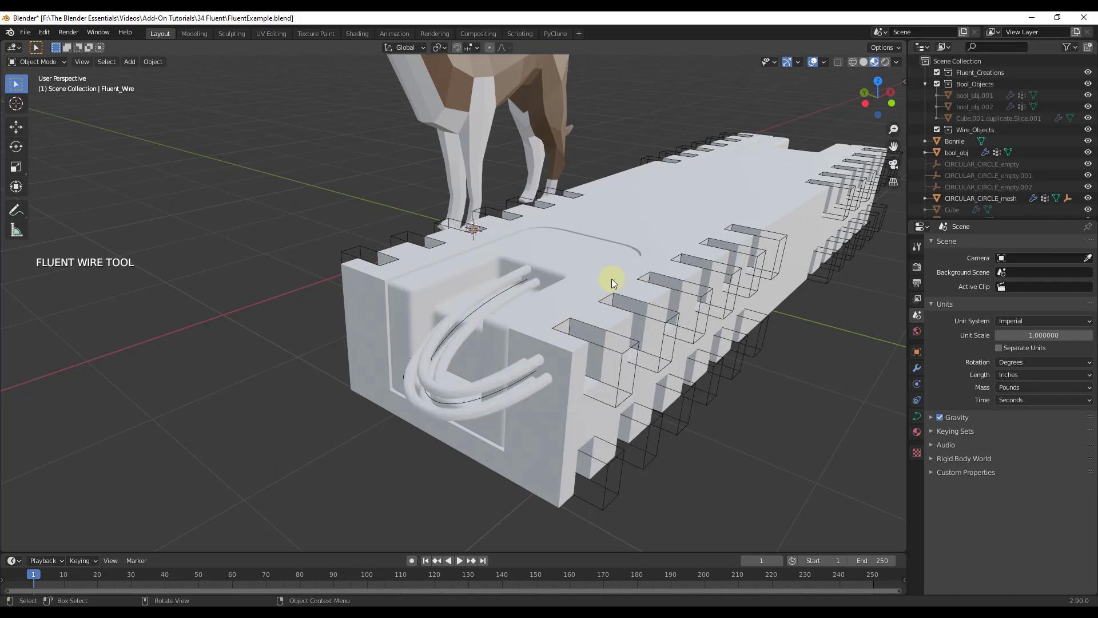
left_click_drag(612, 279, 652, 290)
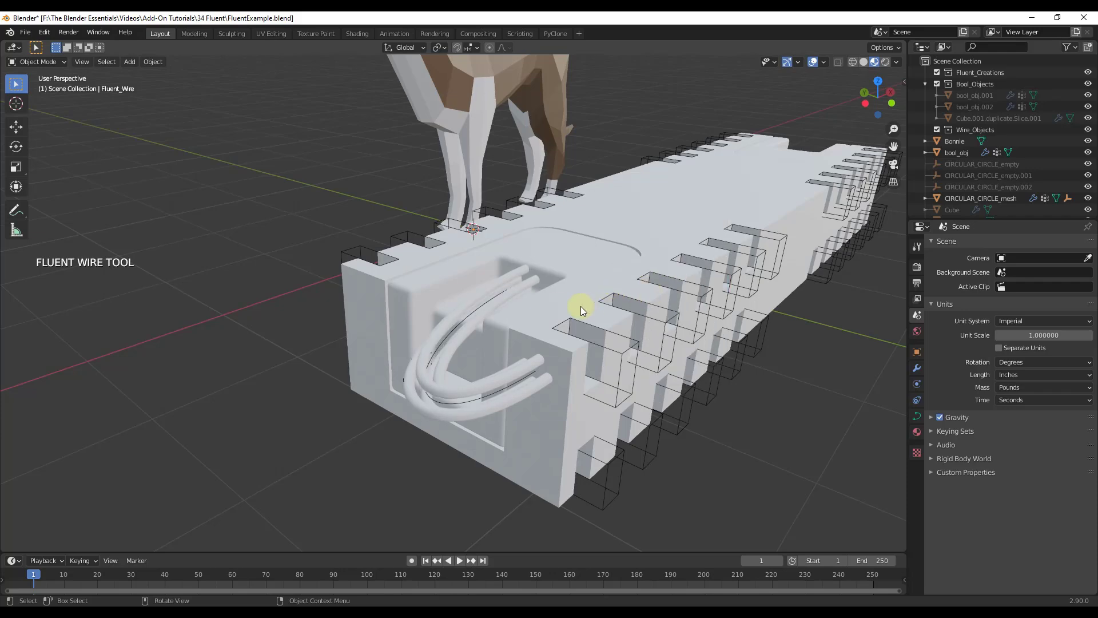
left_click(232, 346)
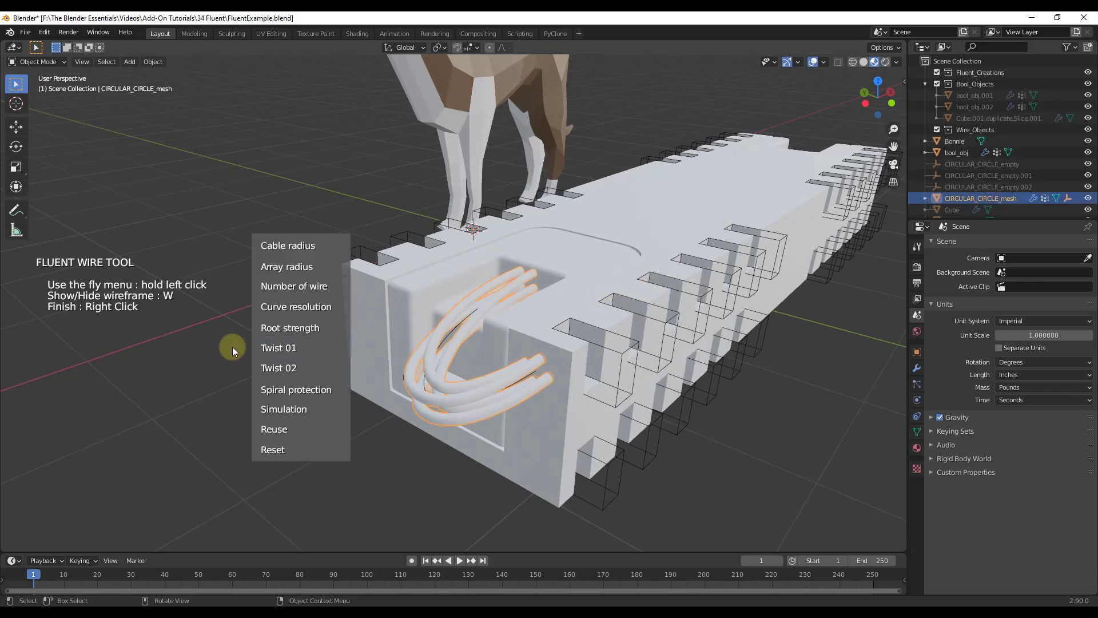
middle_click_drag(486, 297, 74, 358)
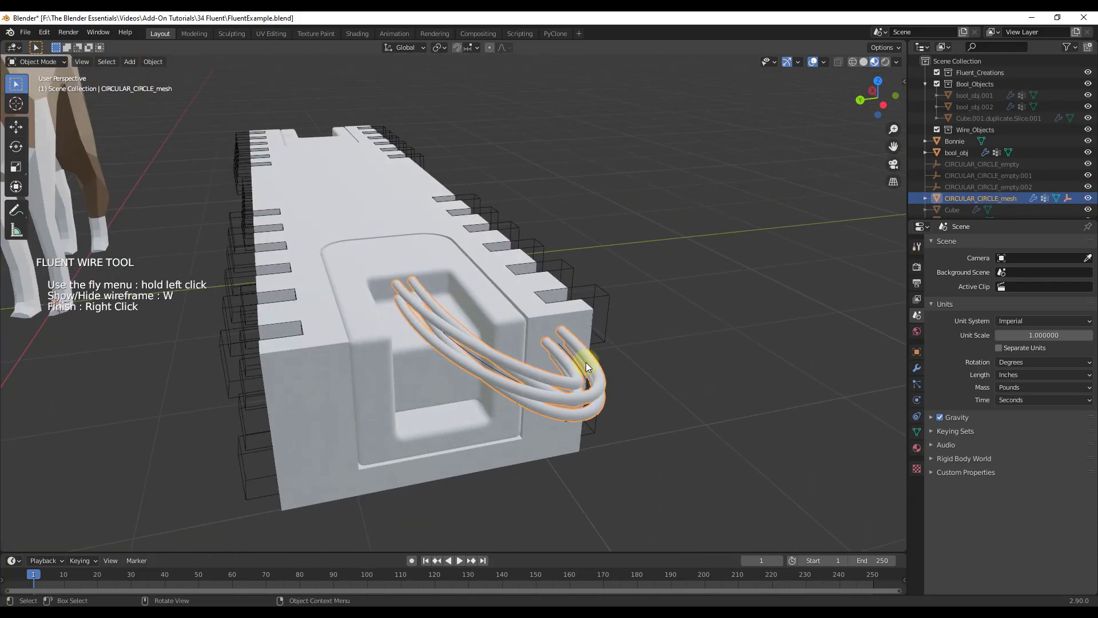
middle_click_drag(583, 362, 107, 417)
- Add a Fluent wire arching over the box's top from the near sliced panel to the far one
left_click_drag(542, 344, 591, 328)
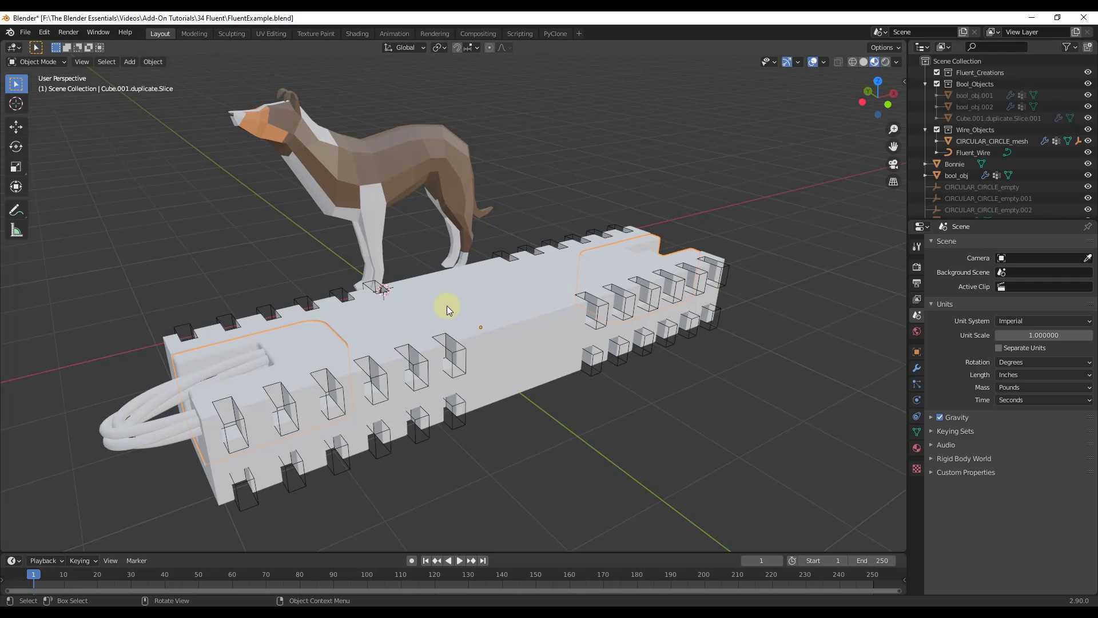
key("f")
left_click(488, 444)
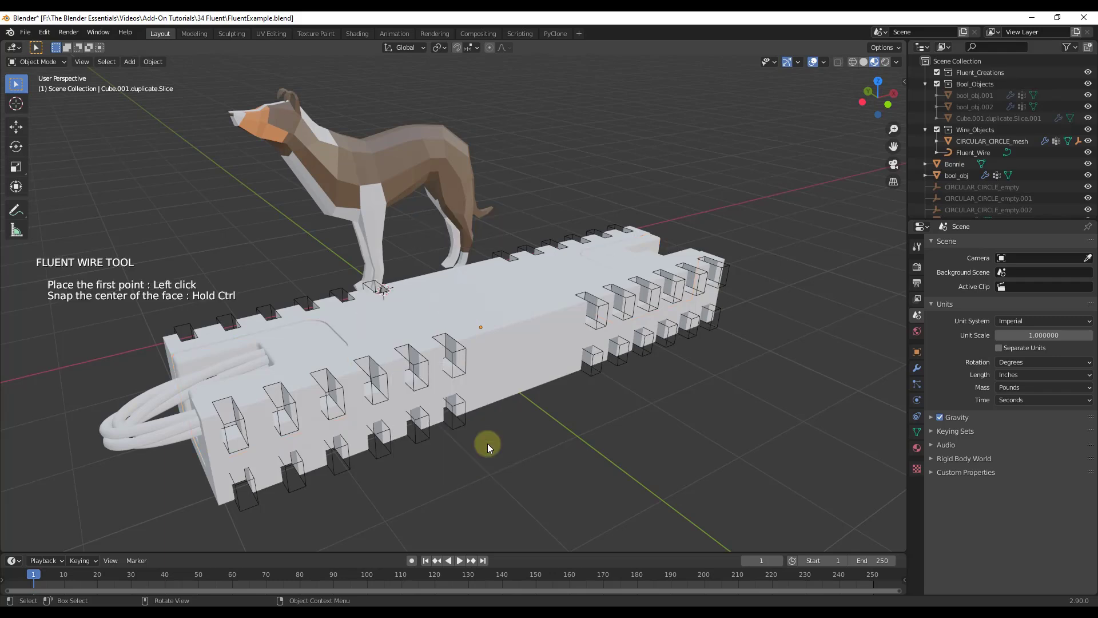
left_click(310, 334)
left_click(616, 257)
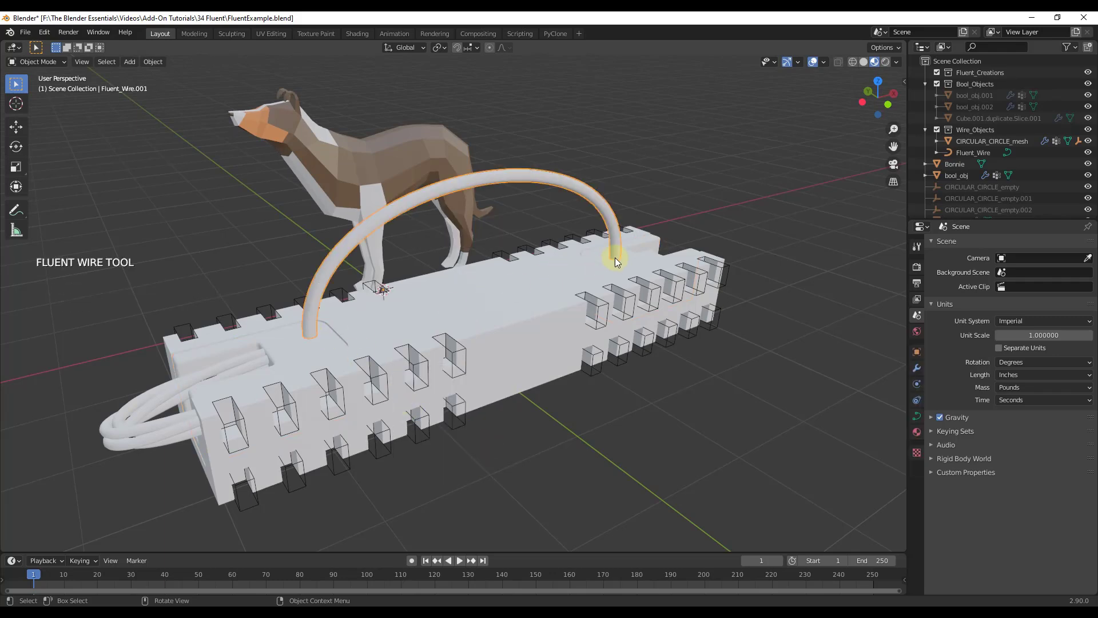
- Turn the arched wire into a Duct, then adjust its radius and the gap between its rings
left_click_drag(501, 192, 404, 207)
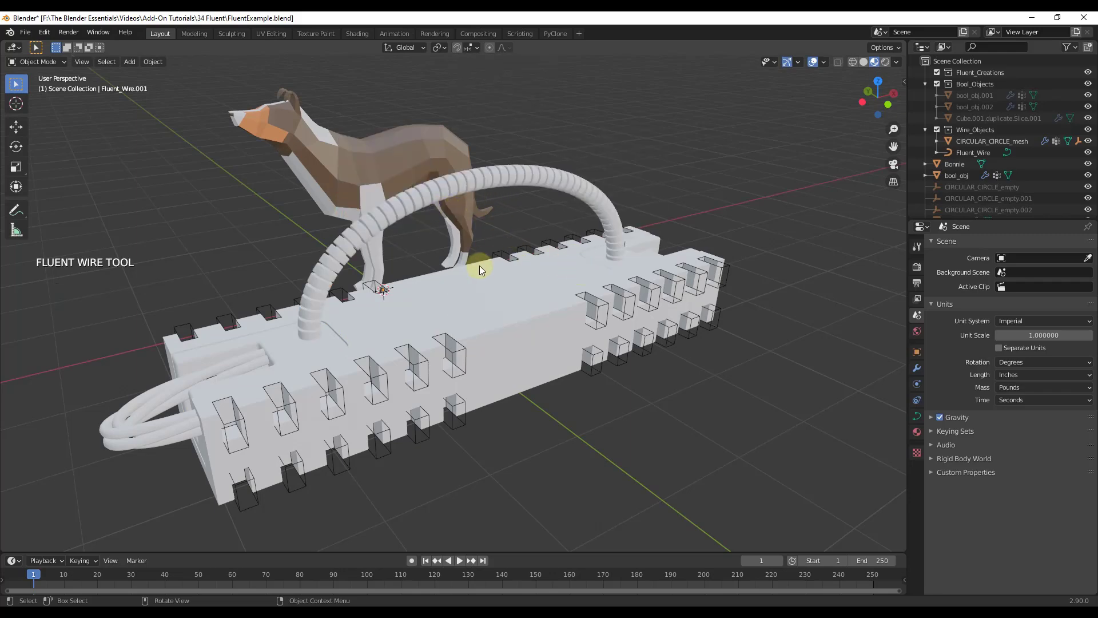
middle_click_drag(479, 265, 515, 198)
left_click_drag(516, 198, 581, 134)
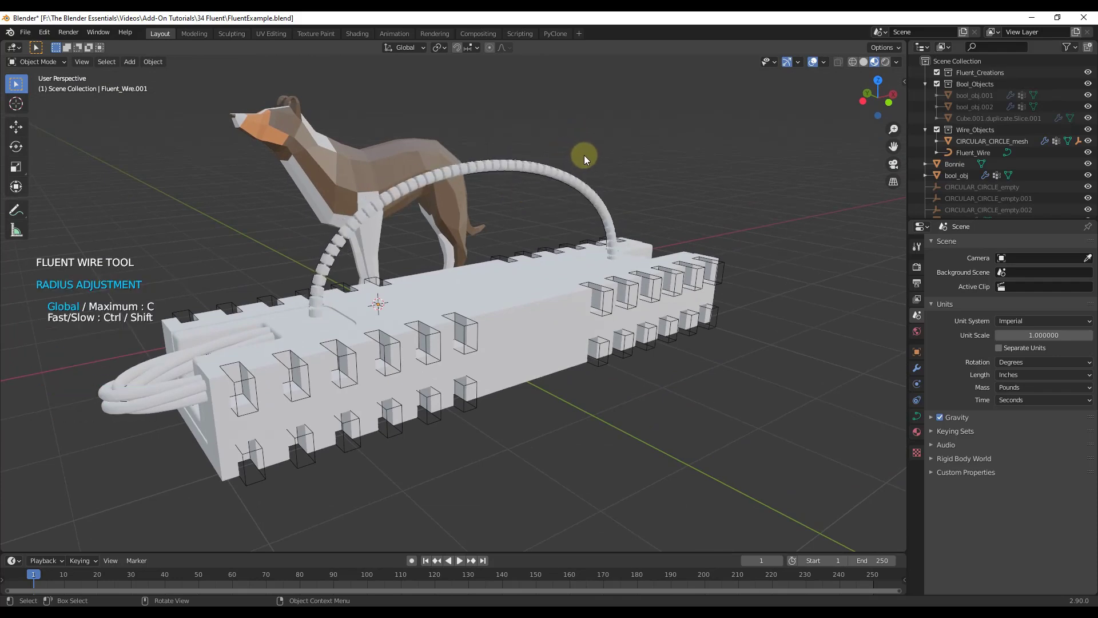
left_click(583, 156)
left_click_drag(581, 160, 621, 124)
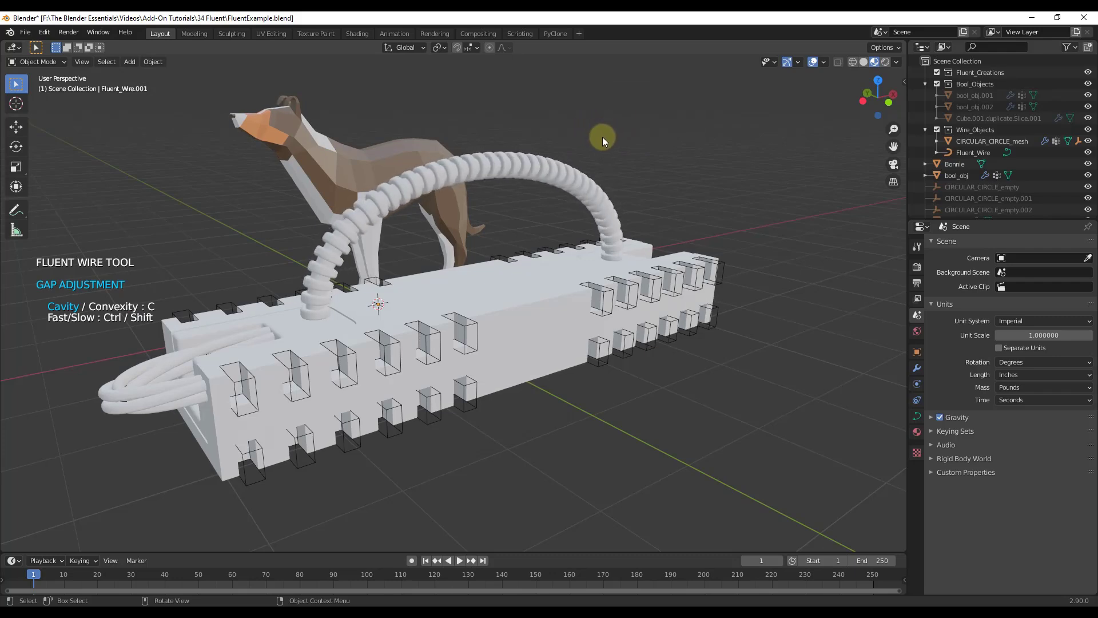
left_click(603, 138)
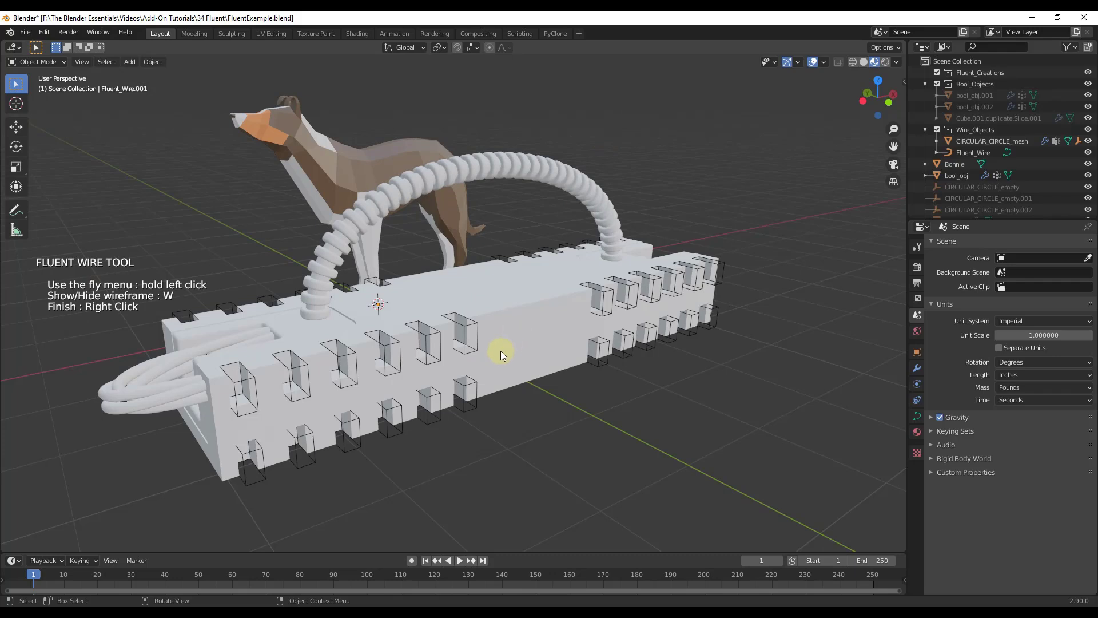
- Add a Fluent wire between two points along the side face, below the upper row of notches
left_click_drag(492, 353, 511, 495)
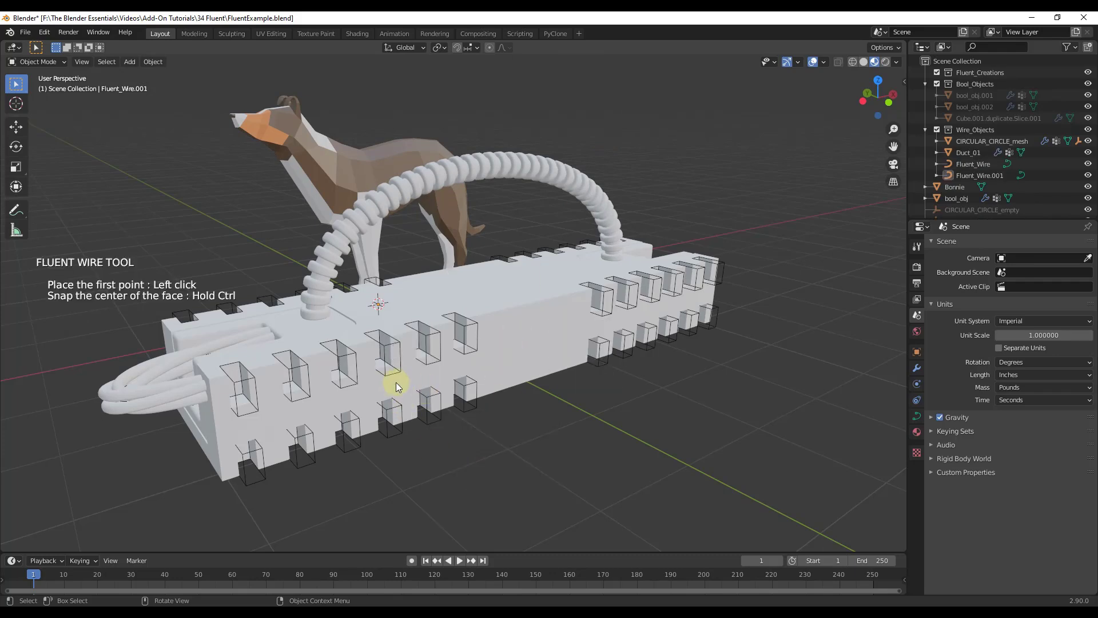
left_click(249, 427)
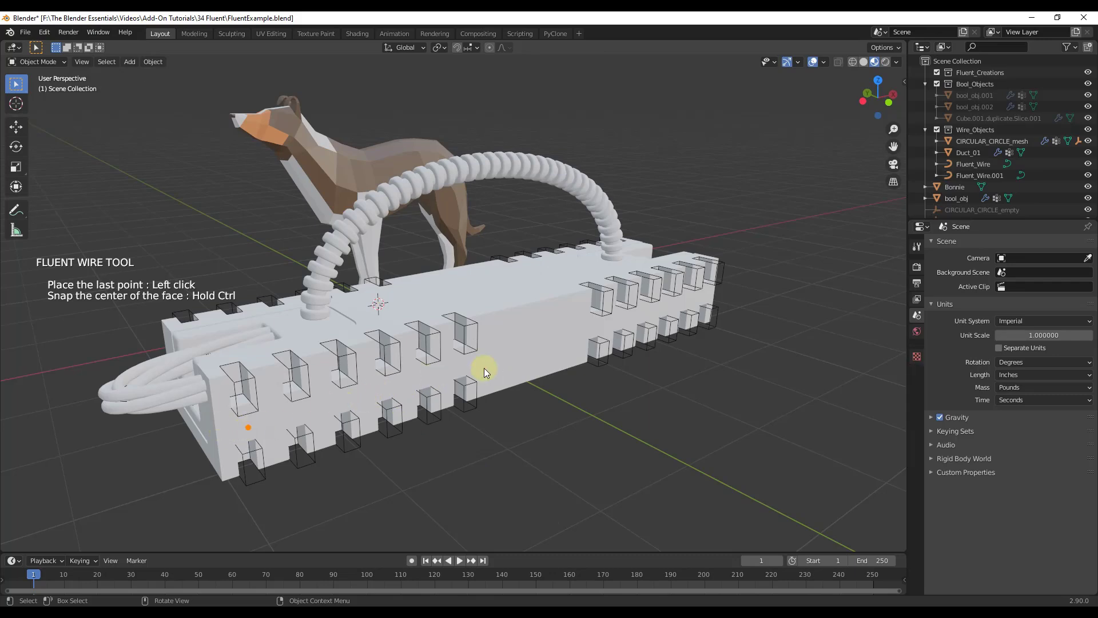
left_click(462, 366)
- Turn the side wire into a Chain and adjust the offset between its links
left_click_drag(384, 386, 278, 442)
left_click_drag(337, 397, 392, 314)
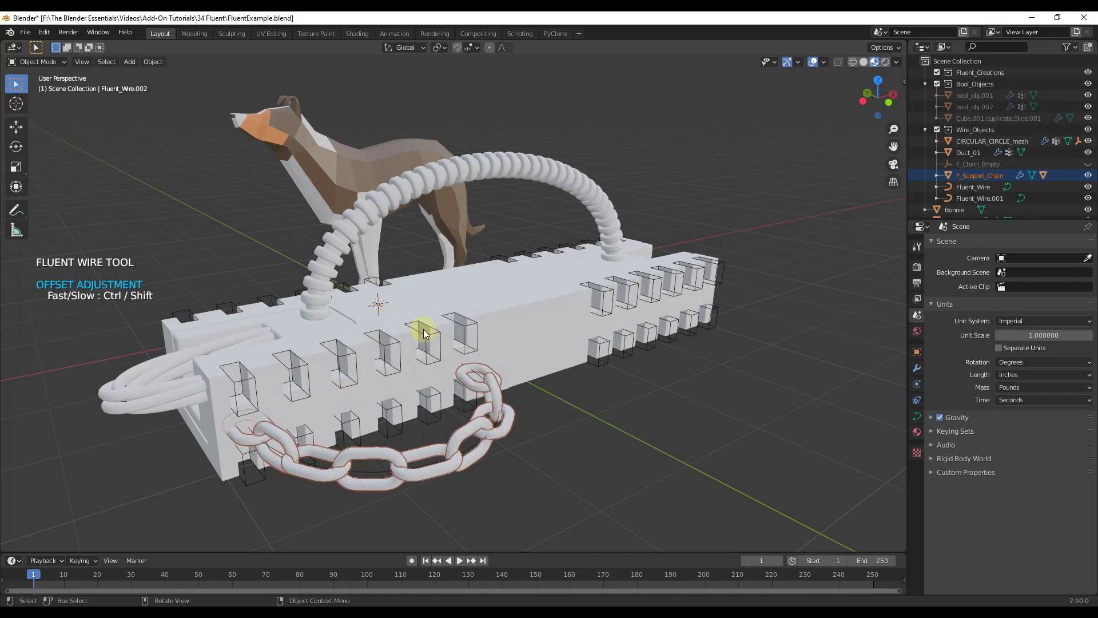
left_click(413, 349)
middle_click_drag(411, 345, 378, 402)
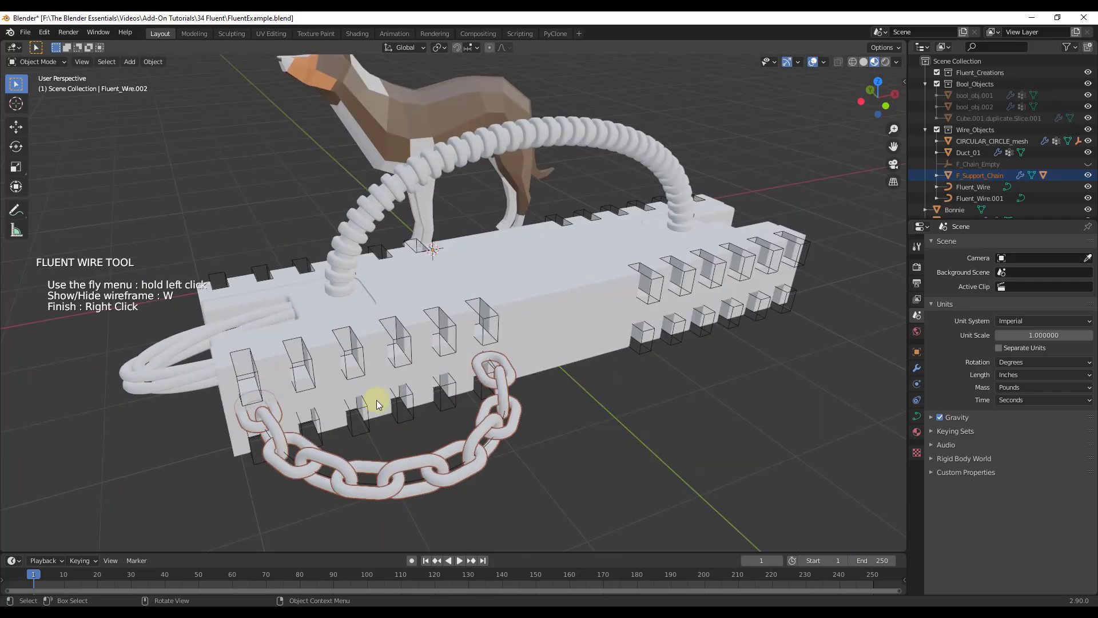
- Add a Fluent pipe from the box's underside to the far end of its notched side face
scroll(375, 384, "down", 3)
middle_click_drag(490, 363, 522, 343)
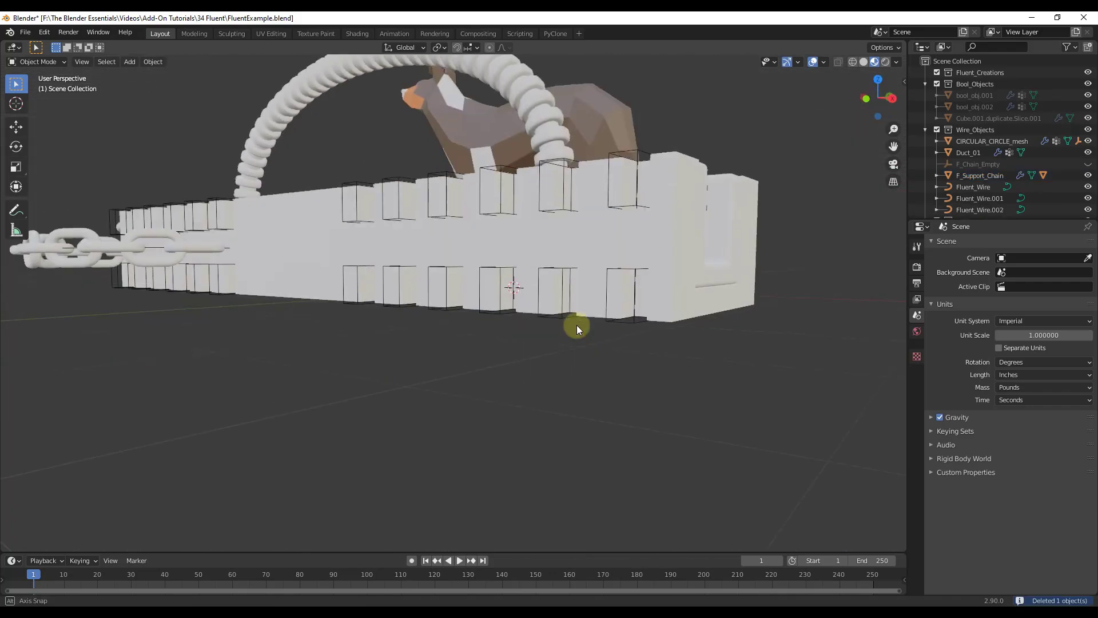
key("f")
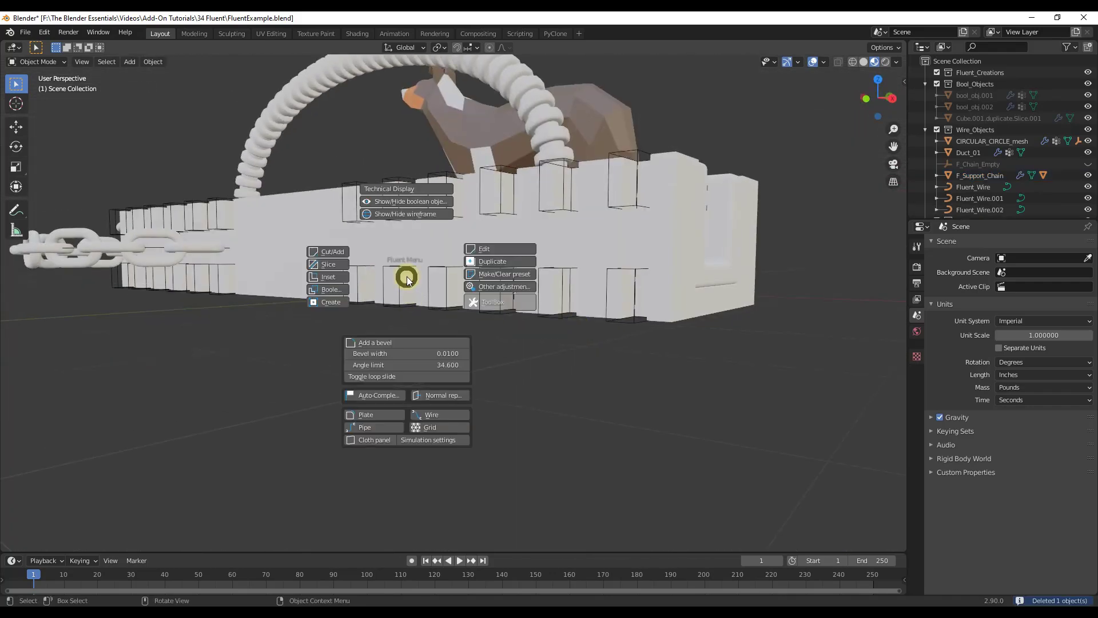
left_click(365, 427)
middle_click_drag(453, 456, 466, 252)
scroll(348, 395, "up", 2)
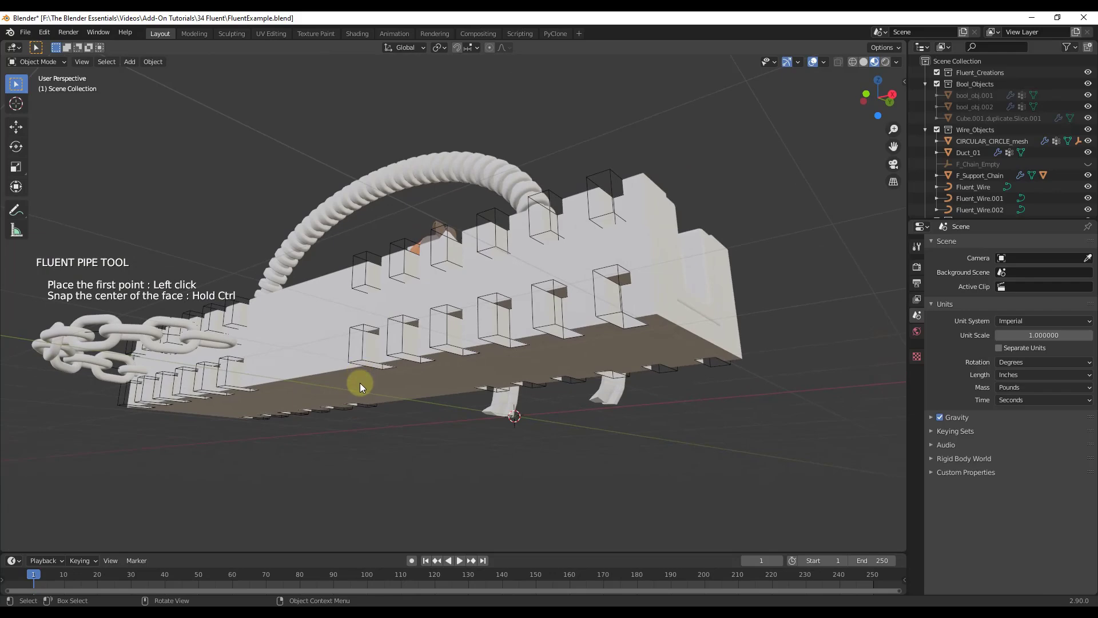
left_click(358, 380)
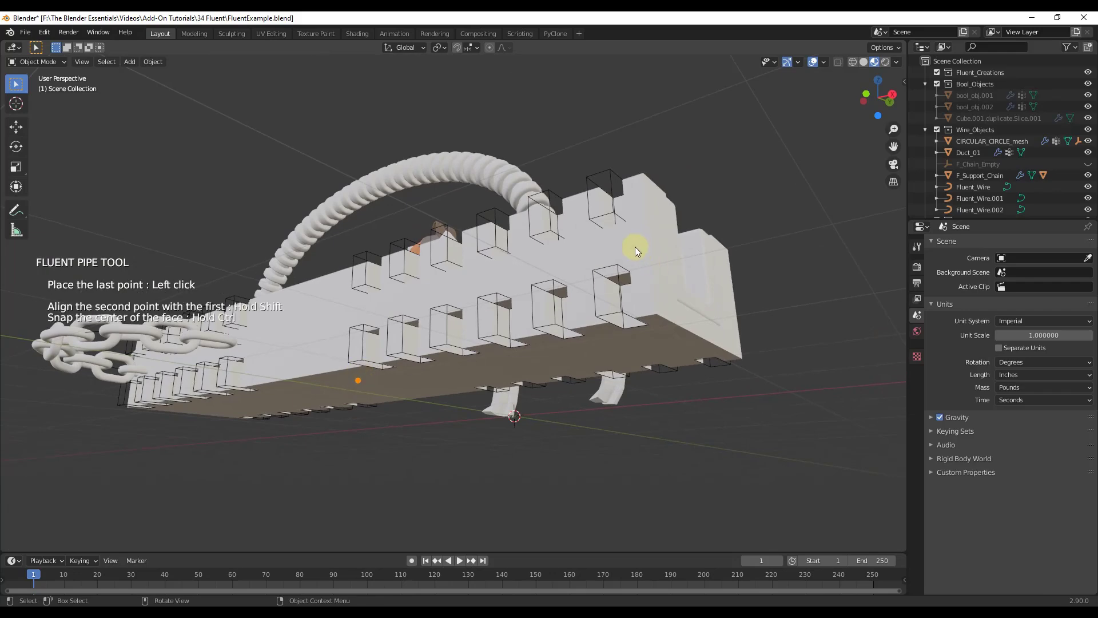
left_click(635, 246)
- Reroute the pipe so it runs along the side face, and pull its bends closer to the box
middle_click_drag(614, 262, 627, 314)
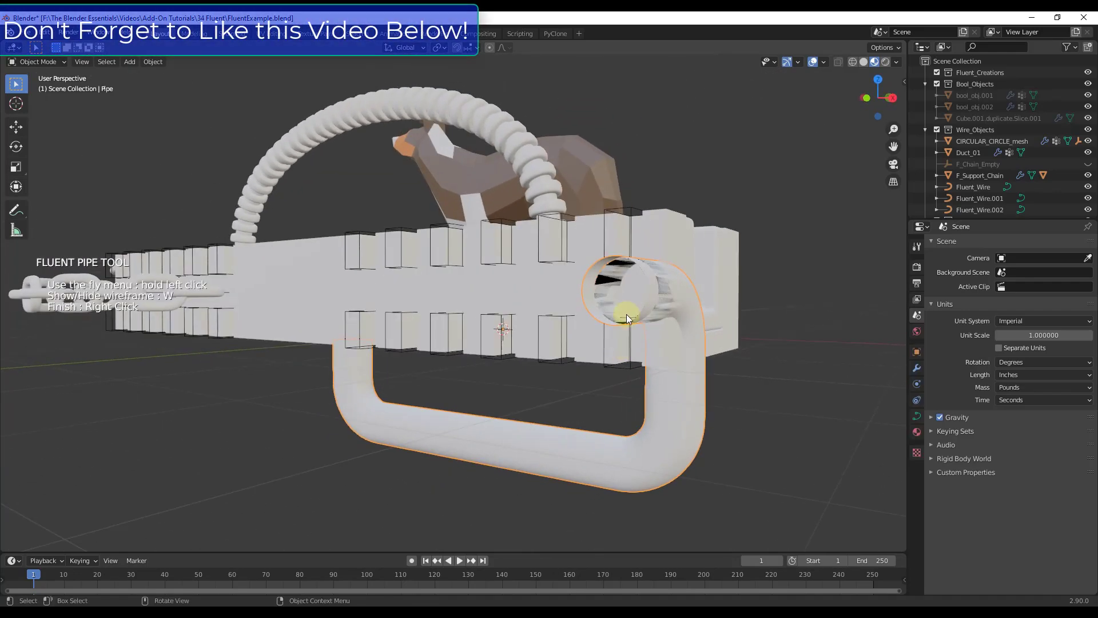
left_click_drag(627, 314, 705, 252)
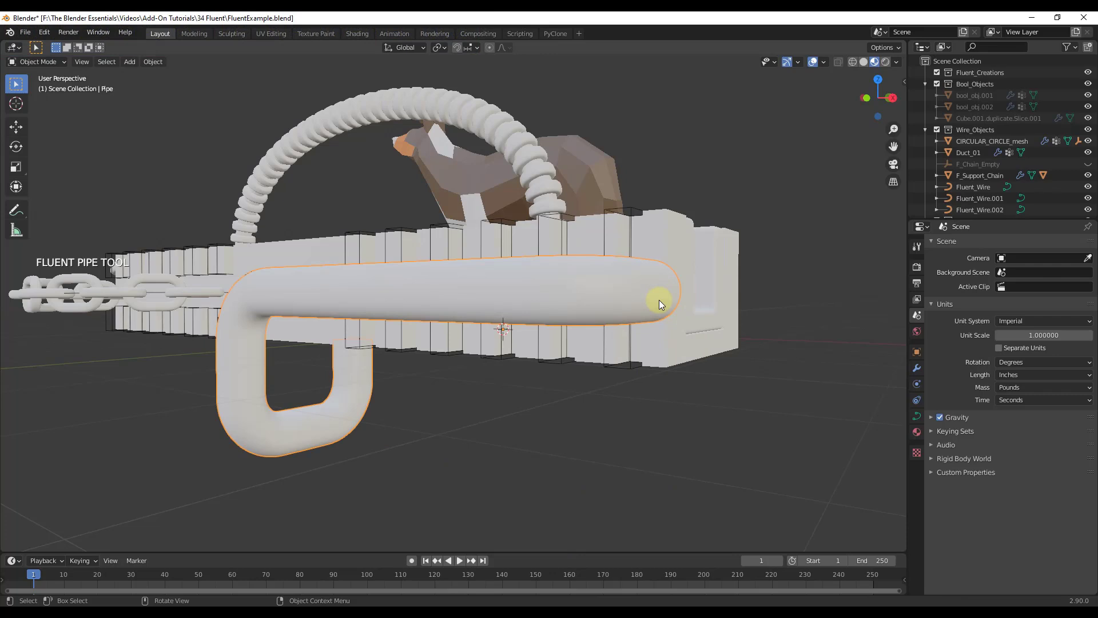
left_click_drag(659, 300, 752, 289)
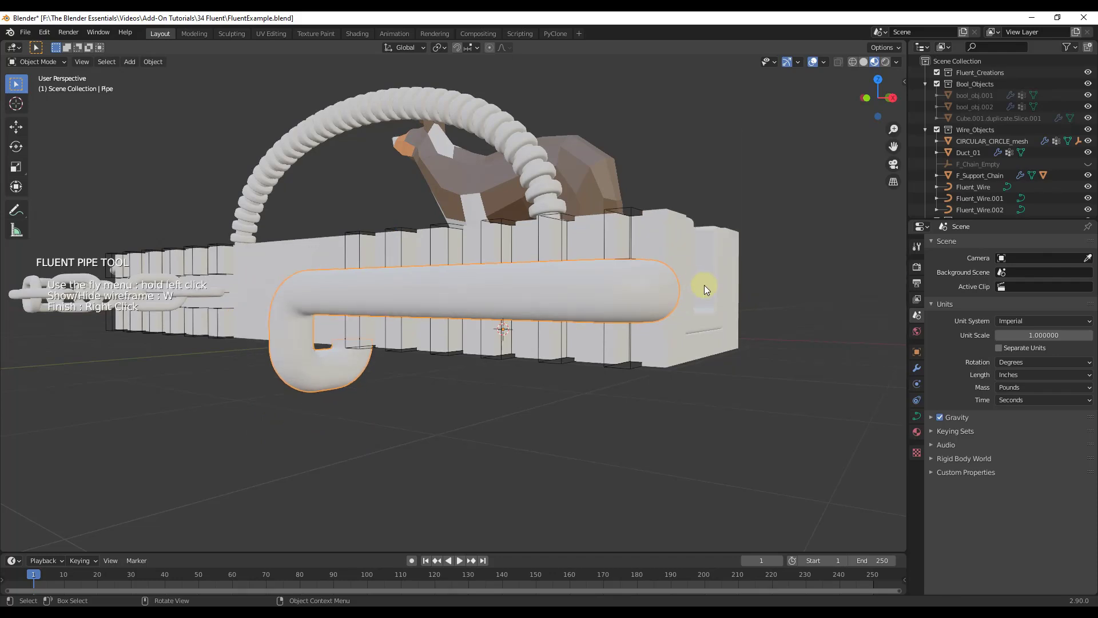
- Reduce the pipe's radius and multiply it into a set of thin parallel pipes along the side face
middle_click_drag(705, 284, 630, 354)
left_click_drag(643, 341, 678, 393)
middle_click_drag(684, 392, 675, 306)
middle_click_drag(363, 341, 546, 279)
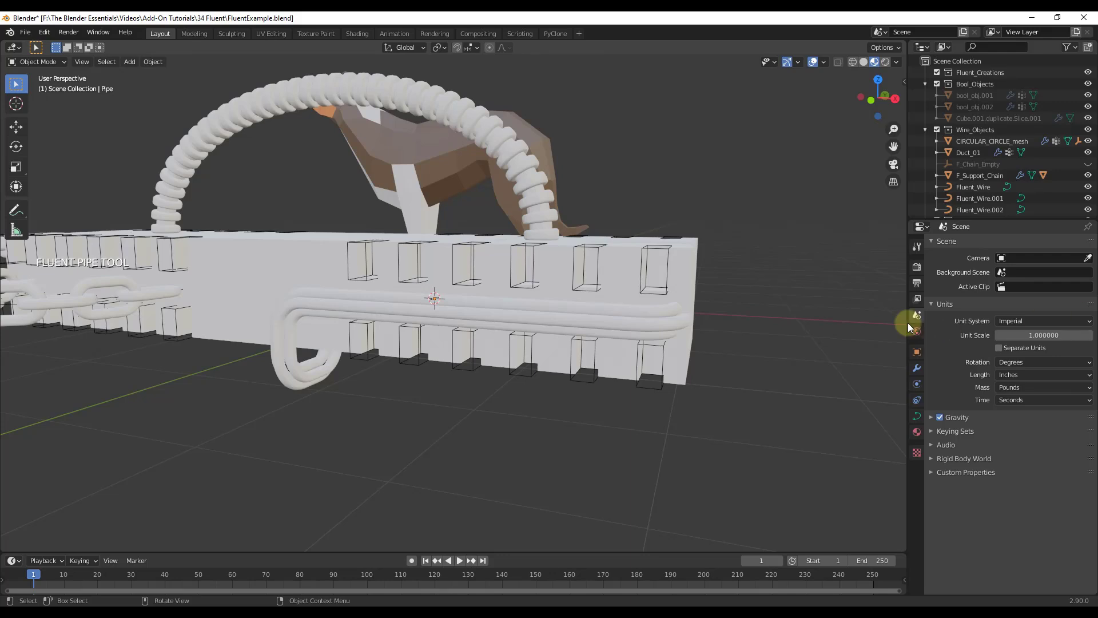
middle_click_drag(716, 276, 607, 366)
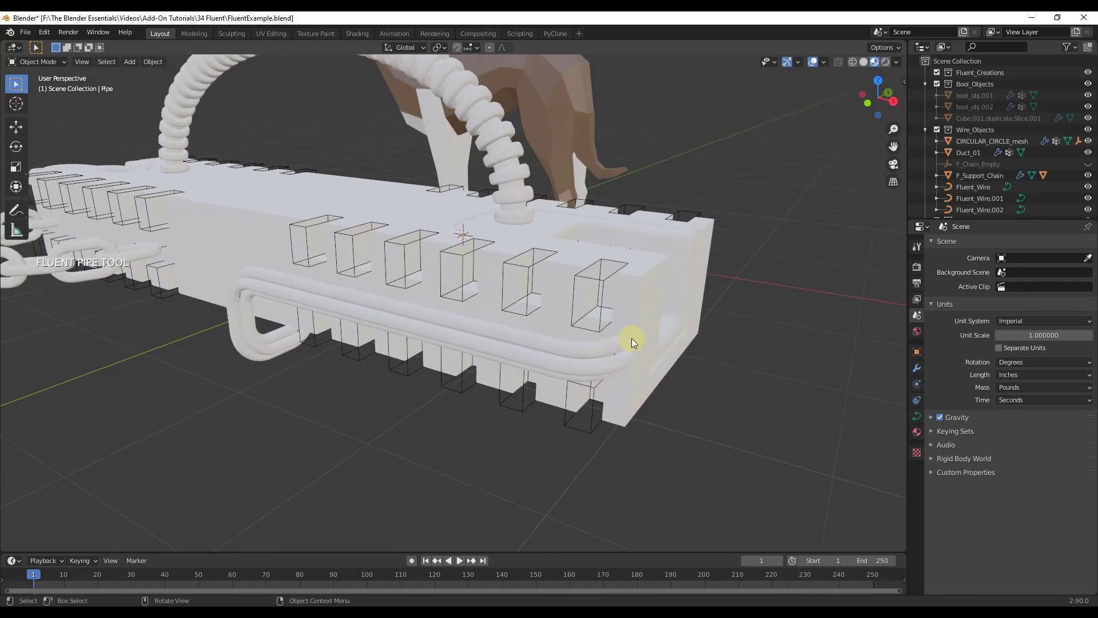
- Start a Fluent plate on the separate plain cube
middle_click_drag(665, 320, 78, 319)
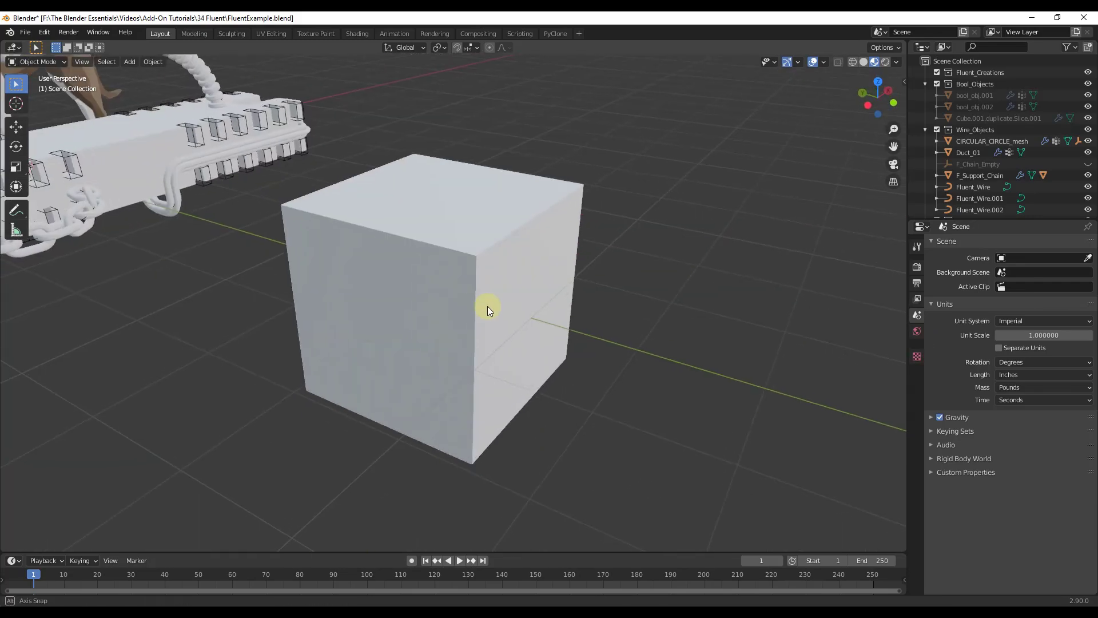
scroll(493, 262, "up", 3)
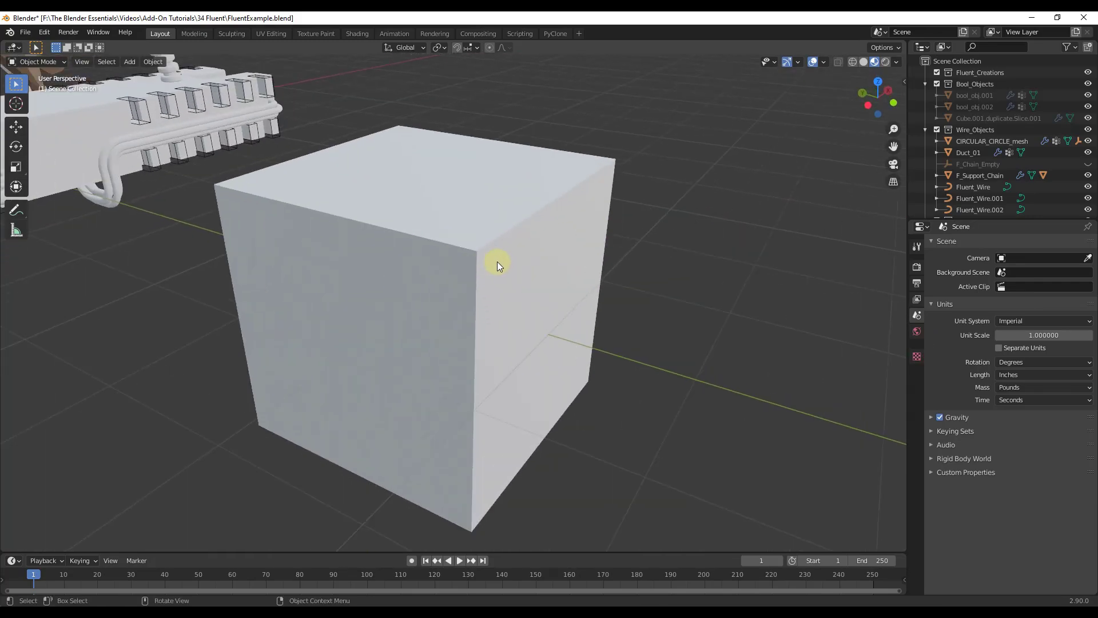
scroll(492, 260, "down", 2)
middle_click_drag(489, 258, 503, 259)
key("f")
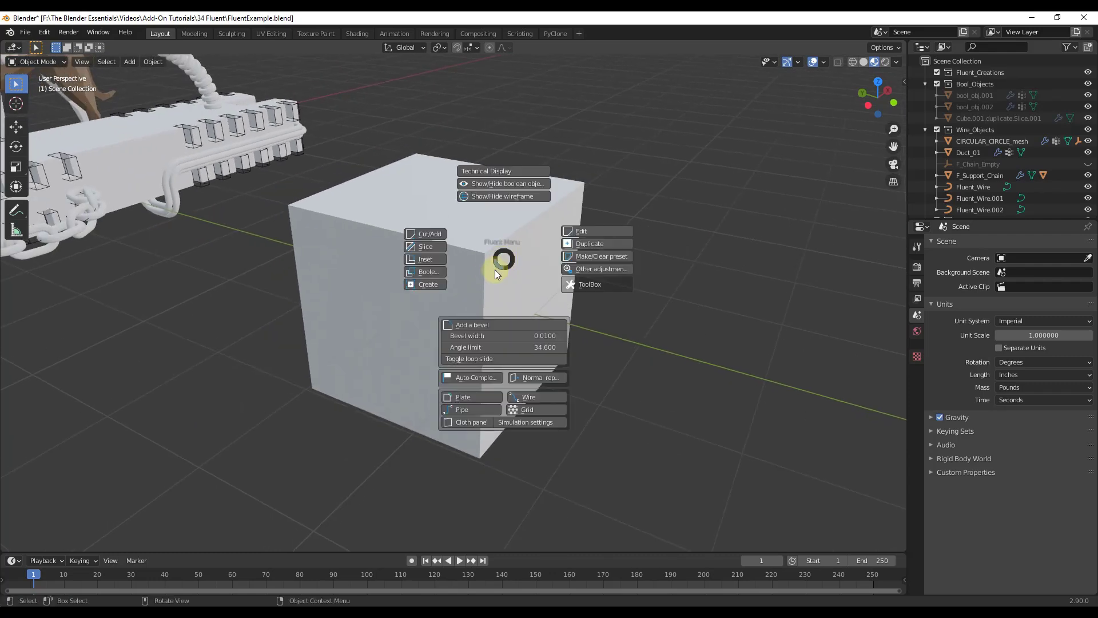
key("Escape")
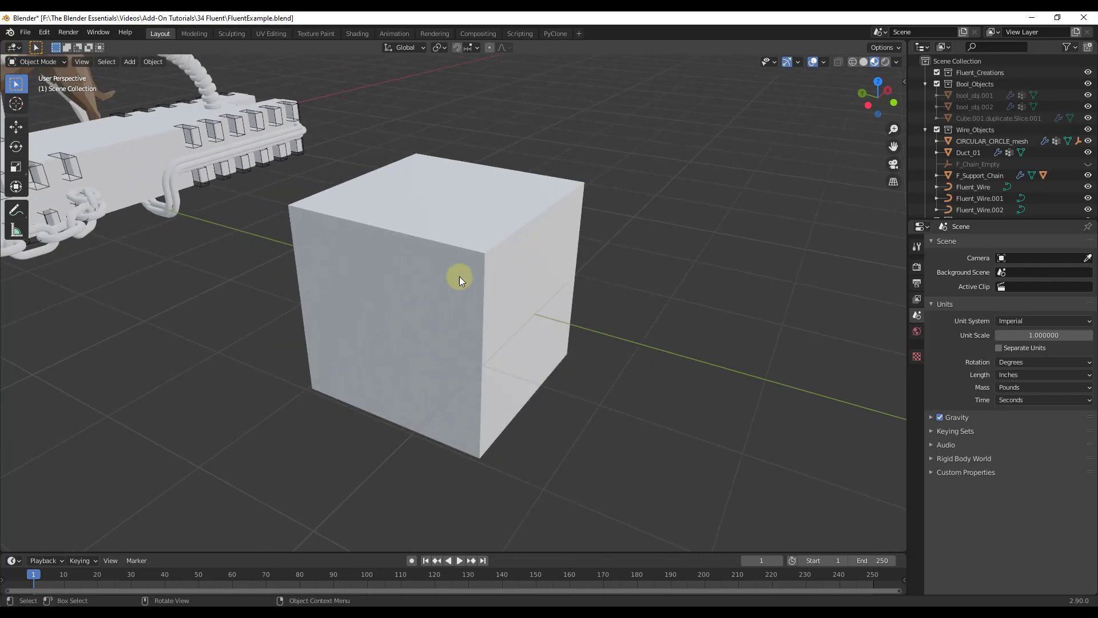
mouse_move(433, 259)
middle_mouse_down()
mouse_move(419, 255)
mouse_move(434, 258)
middle_mouse_up()
key("f")
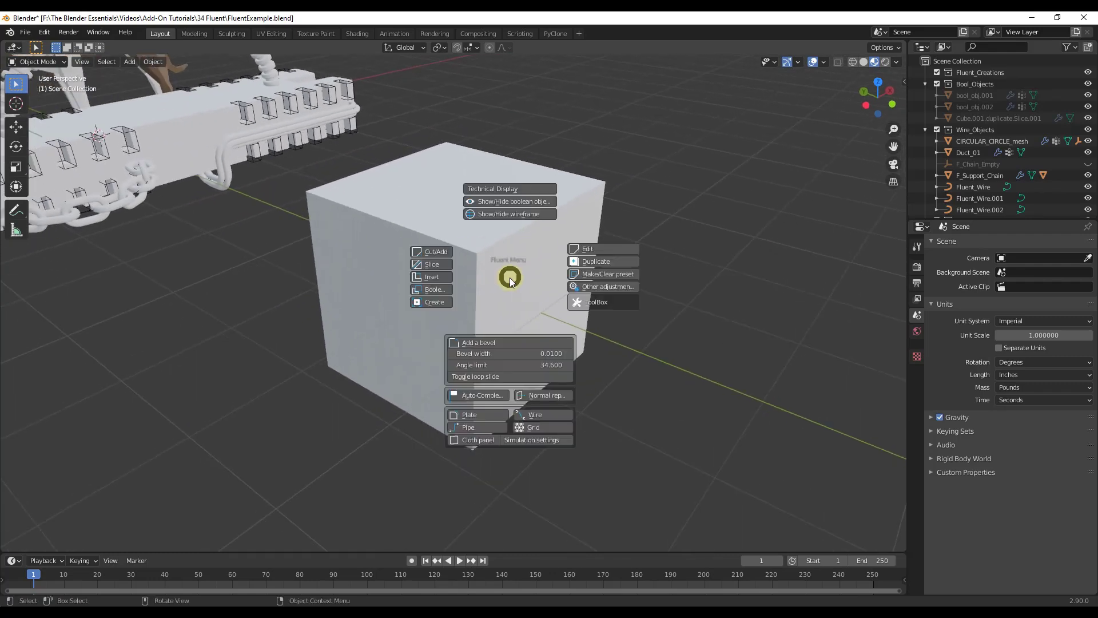
left_click(470, 418)
left_click(496, 215)
key("f")
left_click(476, 369)
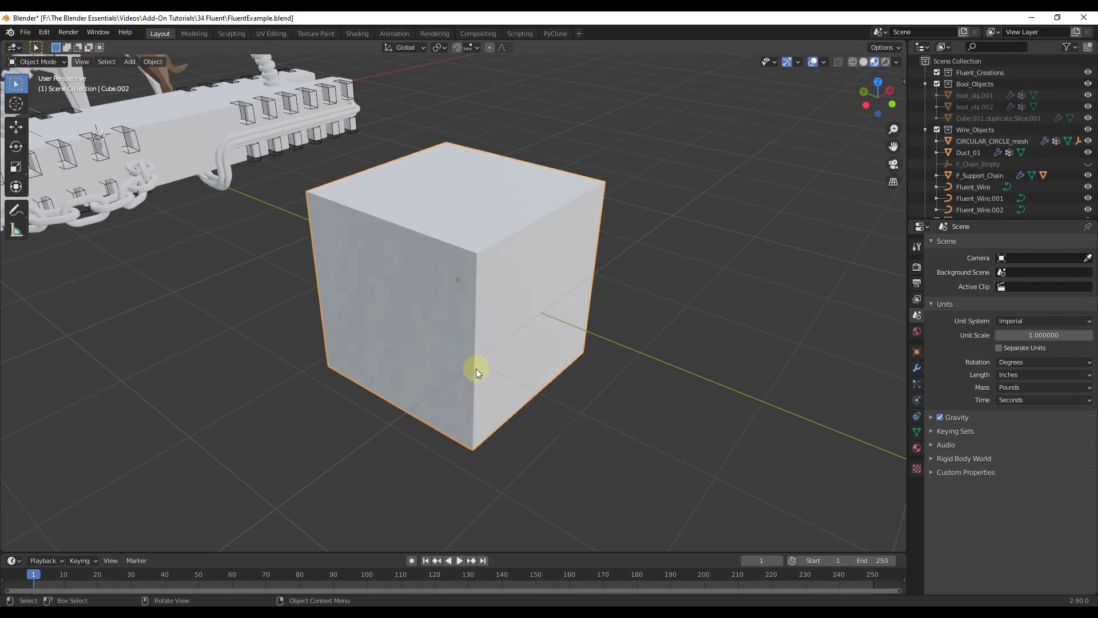
key("f")
left_click(429, 507)
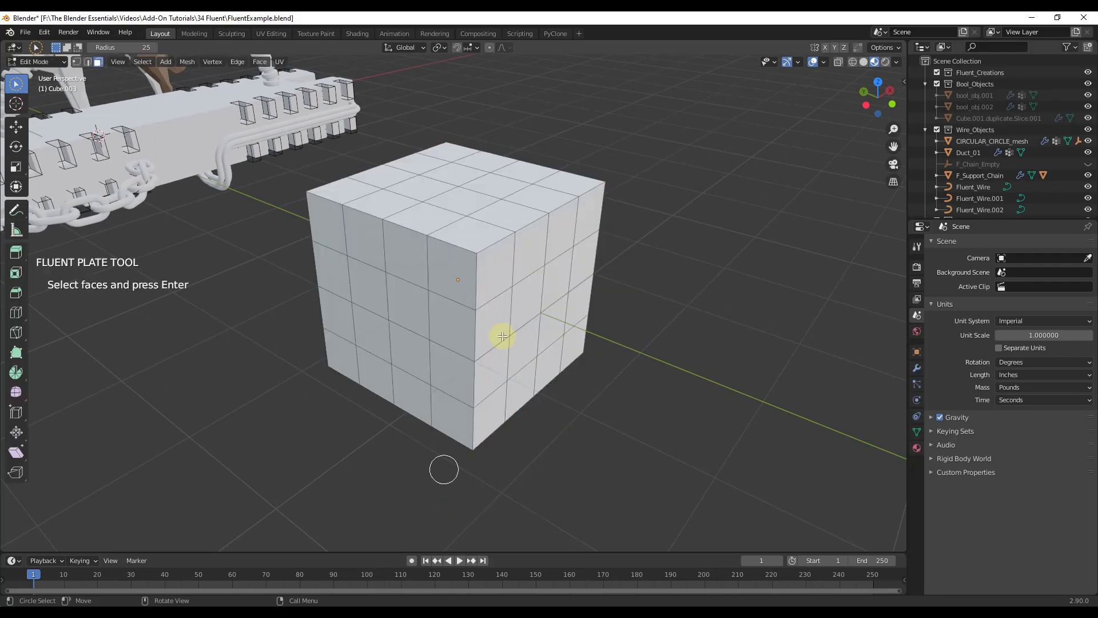
- Create a beveled plate from the four faces wrapping over the middle of the cube's upper edge
middle_click_drag(512, 244, 494, 224)
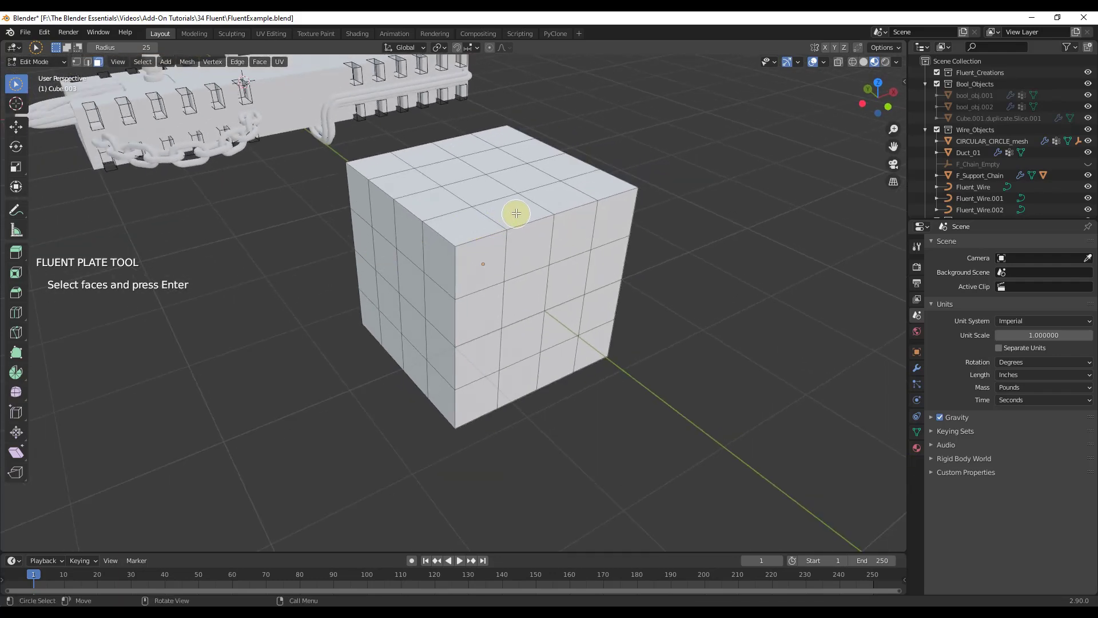
left_click(516, 213)
left_click(565, 195)
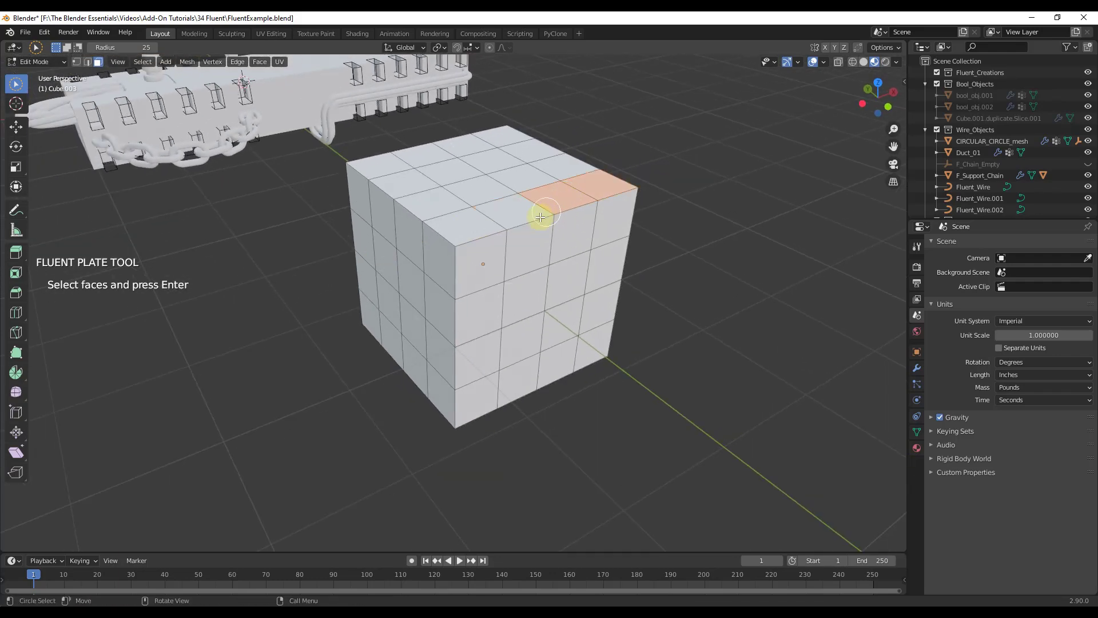
mouse_move(550, 216)
left_mouse_down()
mouse_move(526, 239)
mouse_move(580, 207)
mouse_move(627, 209)
left_mouse_up()
key("Return")
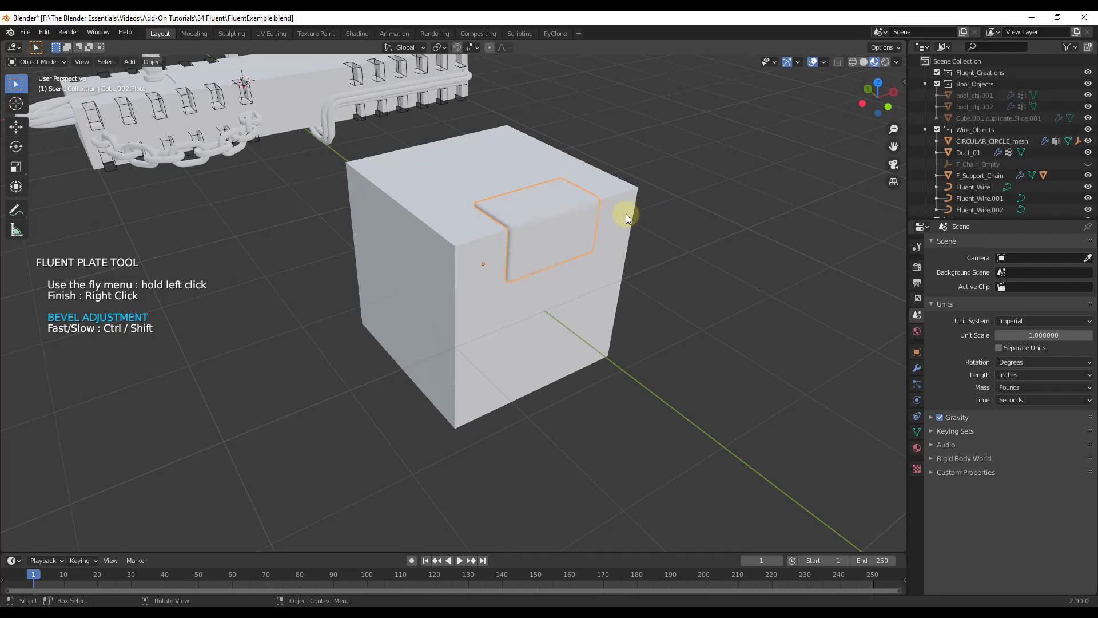
left_click(626, 214)
- Mirror the plate across the cube on the Y and Z axes and finish the plate
left_click_drag(565, 215, 616, 235)
left_click(426, 223)
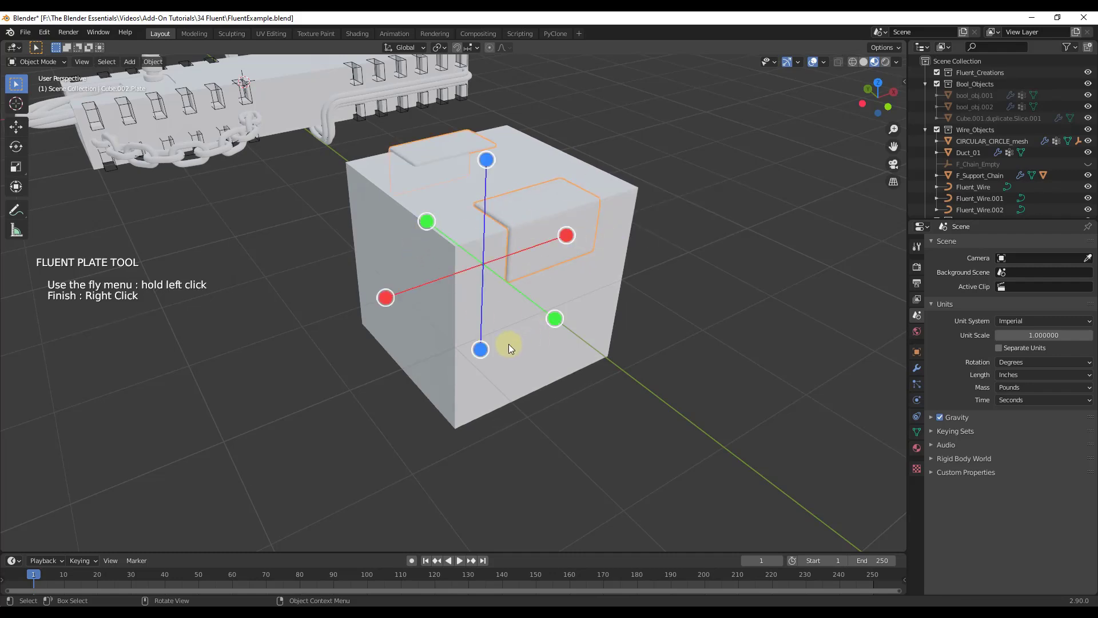
left_click(483, 348)
middle_click_drag(492, 349, 612, 248)
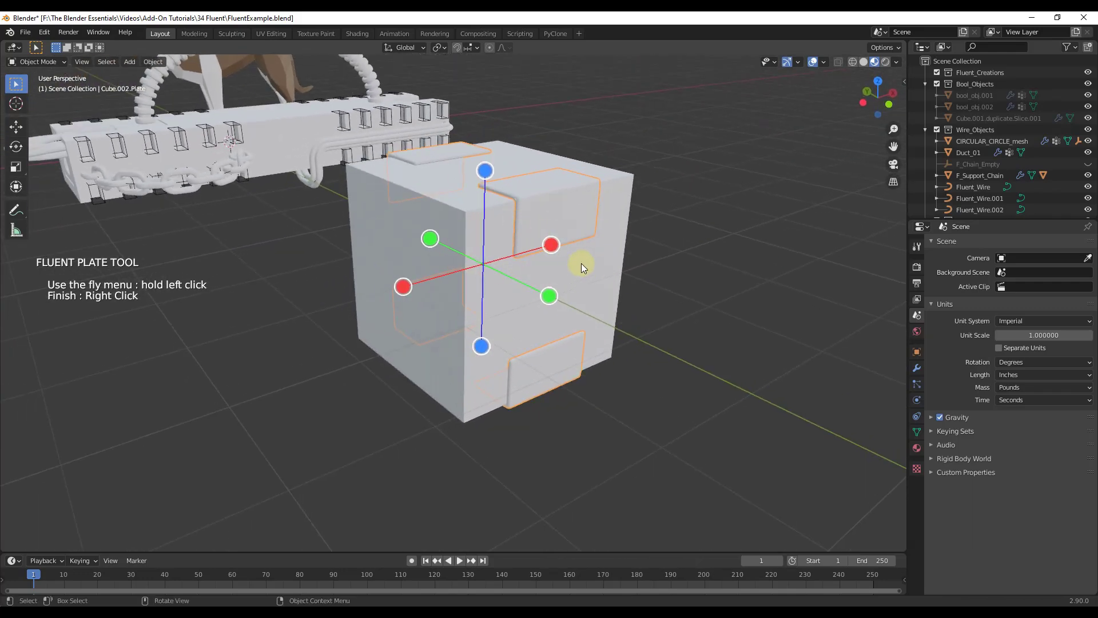
right_click(637, 264)
right_click(637, 265)
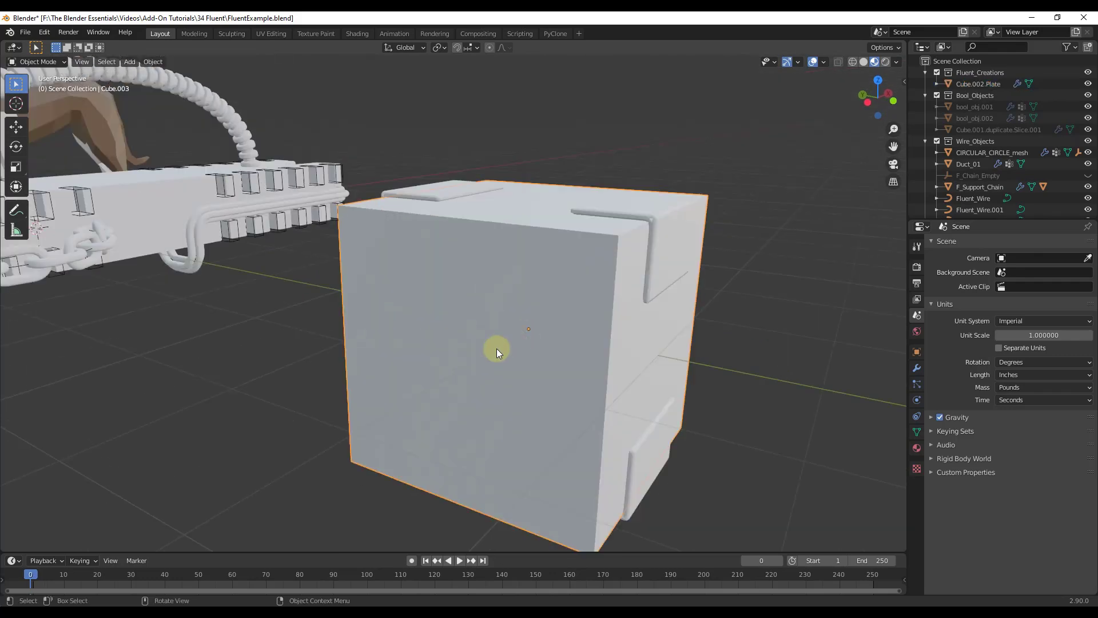
- Start a Fluent cloth panel on the cube and select the eight faces of one half of its blank side
key("shift+f")
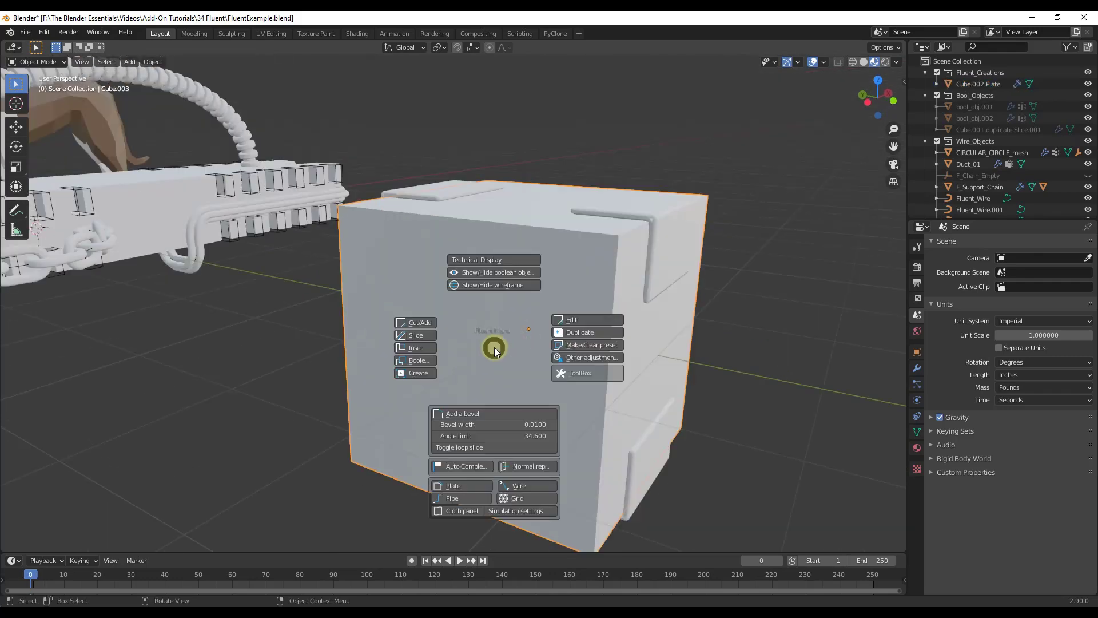
left_click(460, 511)
left_click(387, 252)
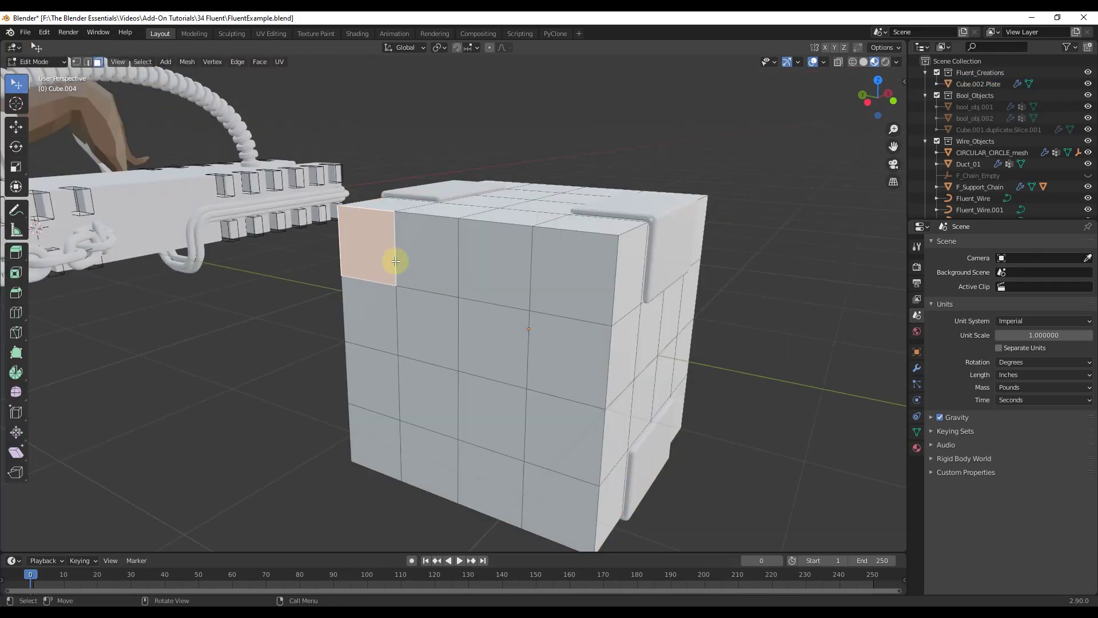
left_click(423, 262, "shift")
left_click(428, 321, "shift")
left_click(385, 319, "shift")
left_click(373, 375, "shift")
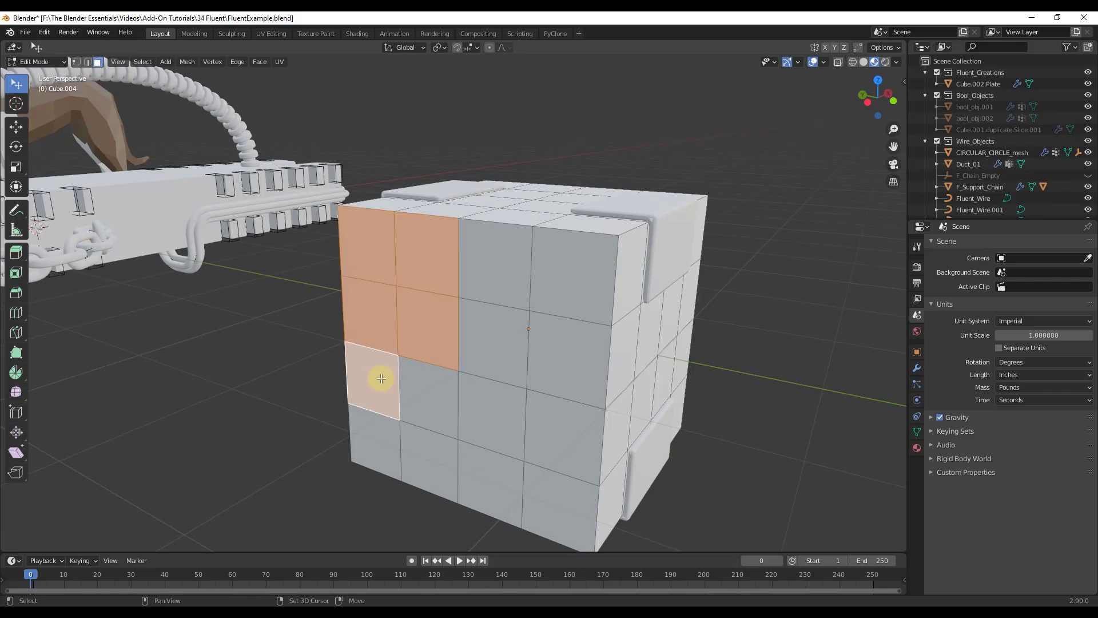
left_click(433, 386, "shift")
left_click(435, 447, "shift")
left_click(368, 433, "shift")
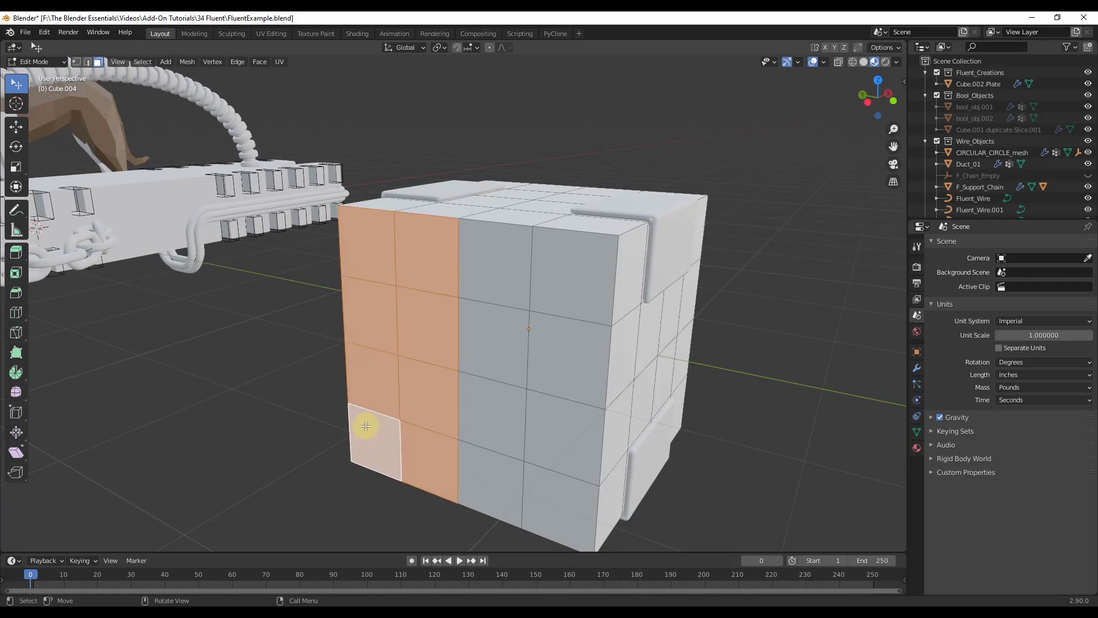
- Generate the cloth panel from the selected faces and let its inflation simulation run
key("Tab")
key("space")
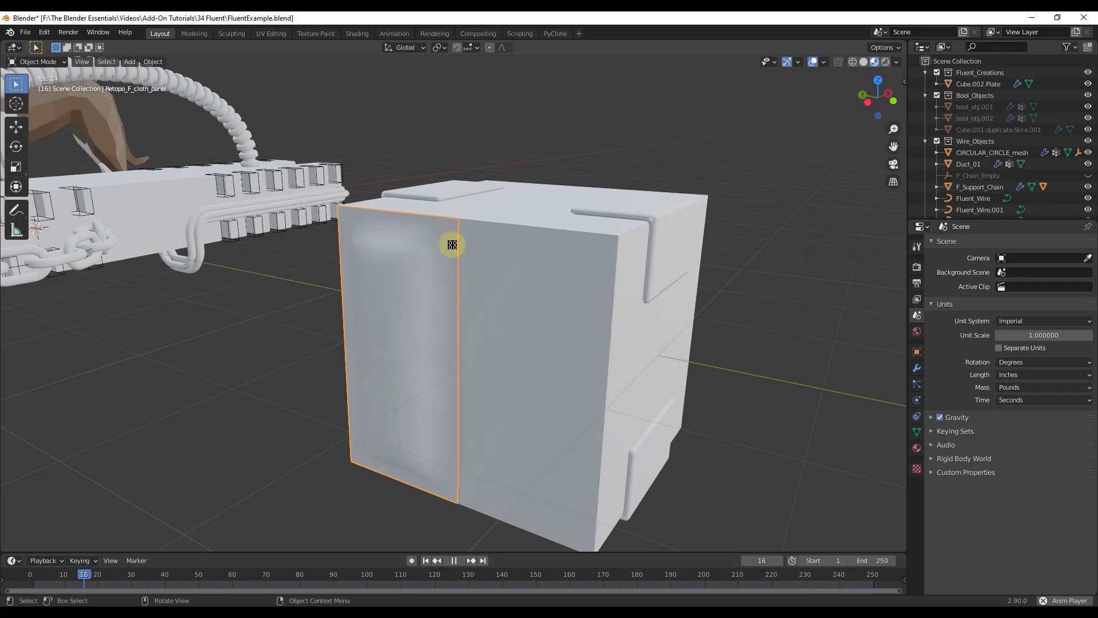
key("Escape")
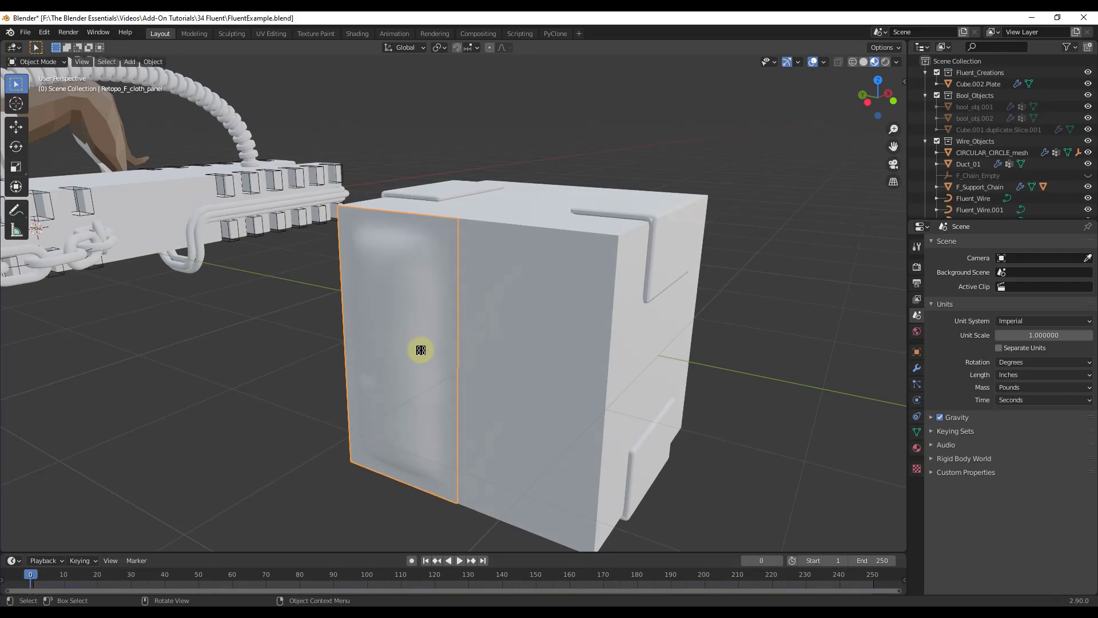
middle_click_drag(421, 350, 431, 310)
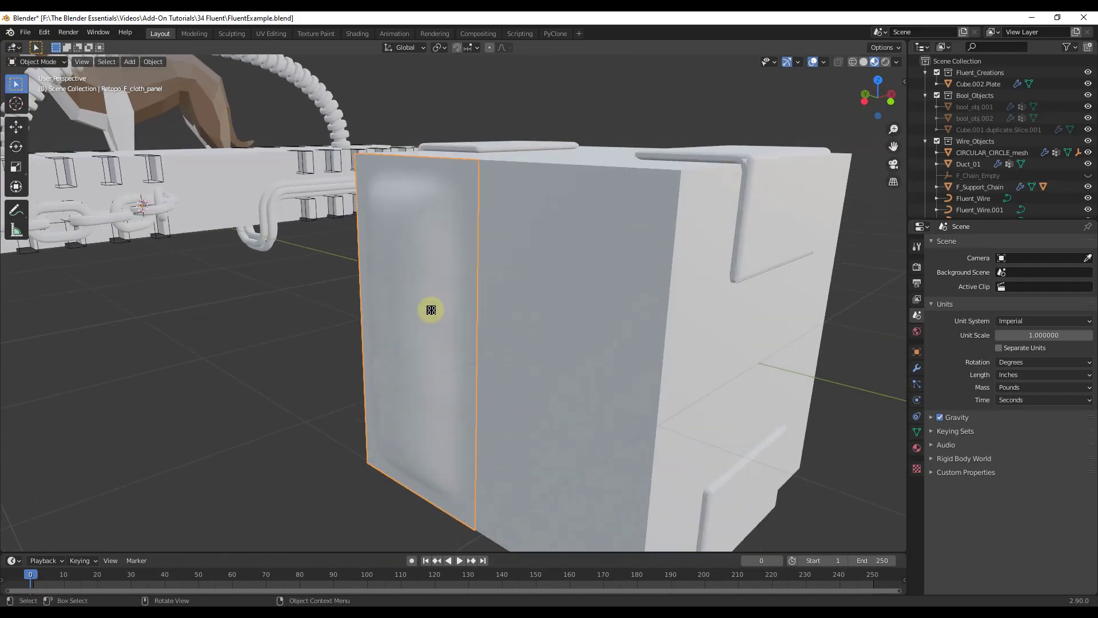
- Enable Separate by faces in the cloth simulation settings for the cube
left_click(431, 310)
scroll(437, 318, "down", 3)
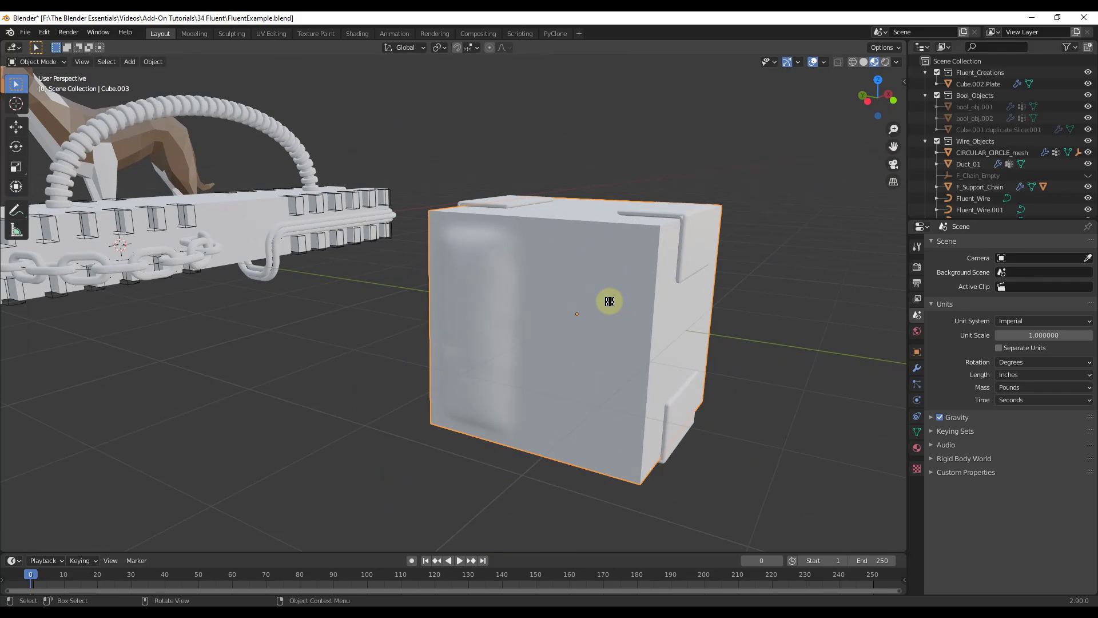
key("Tab")
key("Tab")
key("shift+f")
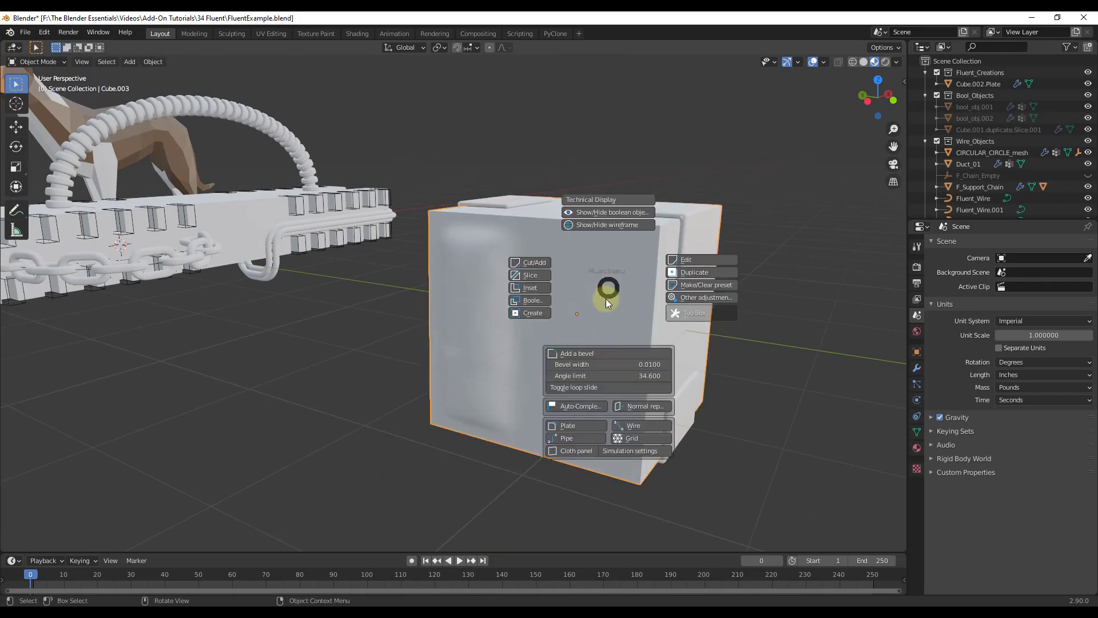
left_click(629, 449)
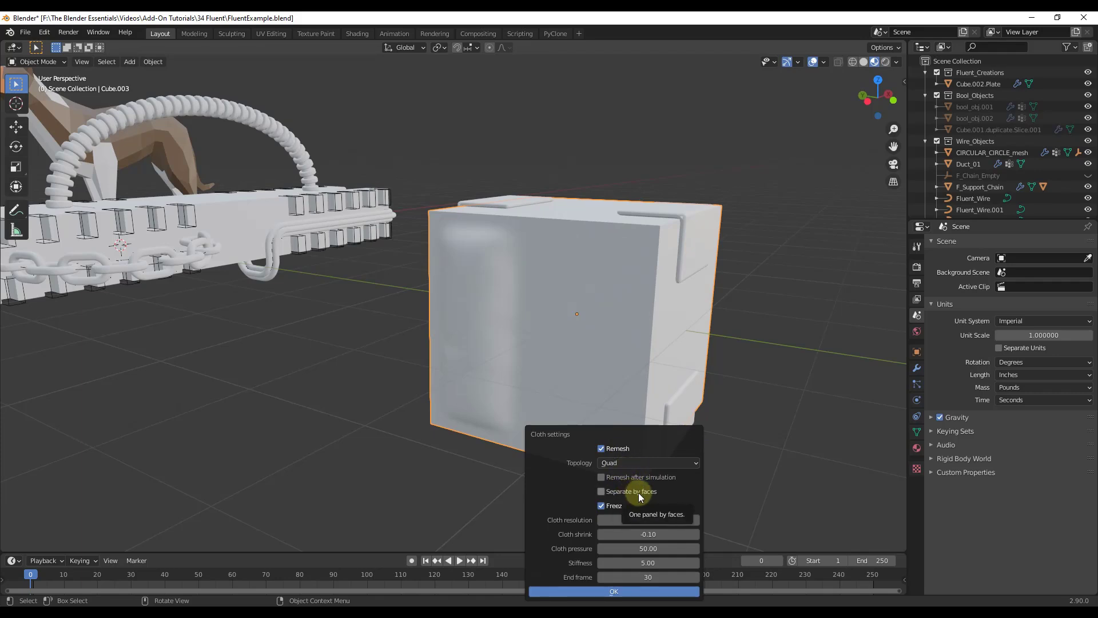
left_click(601, 491)
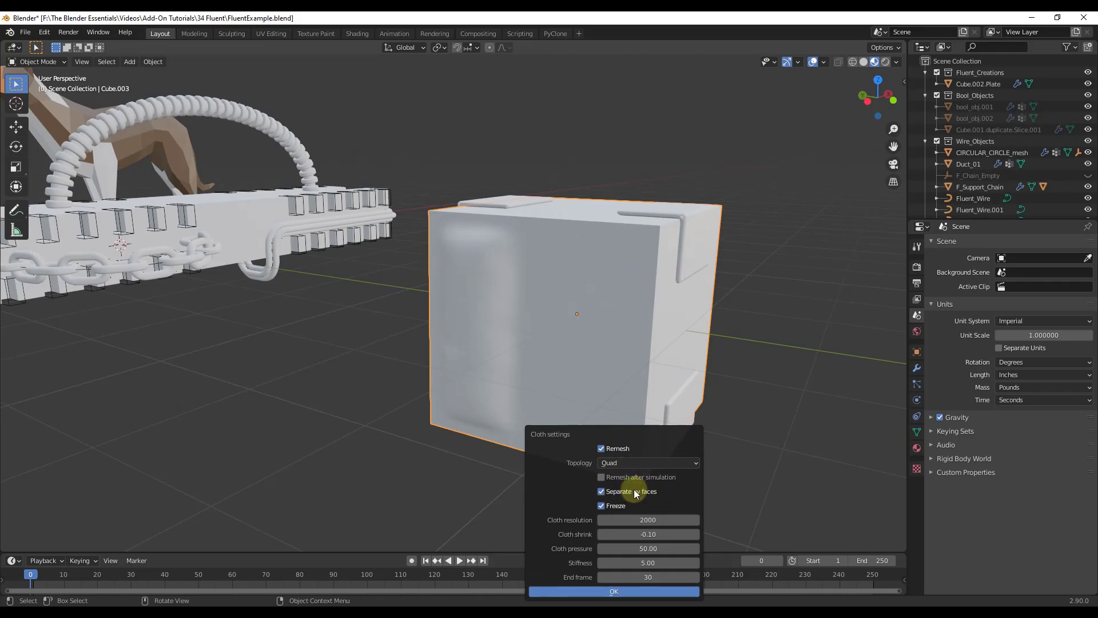
left_click(612, 592)
- Start another cloth panel on the cube and select the eight faces beside the first panel
key("f")
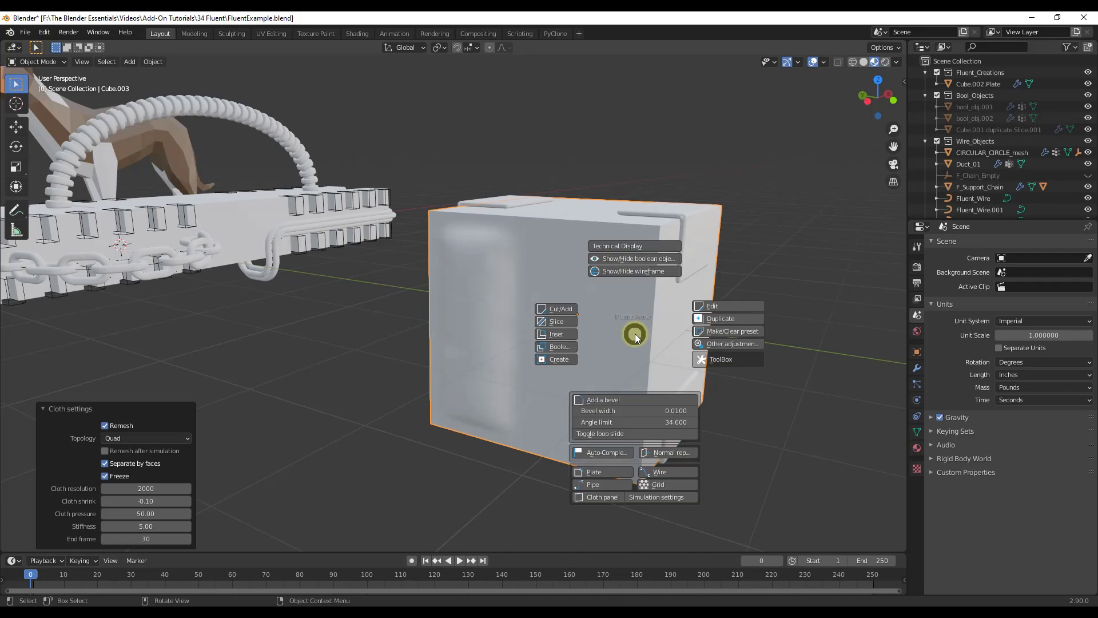
left_click(600, 498)
left_click(604, 253, "shift")
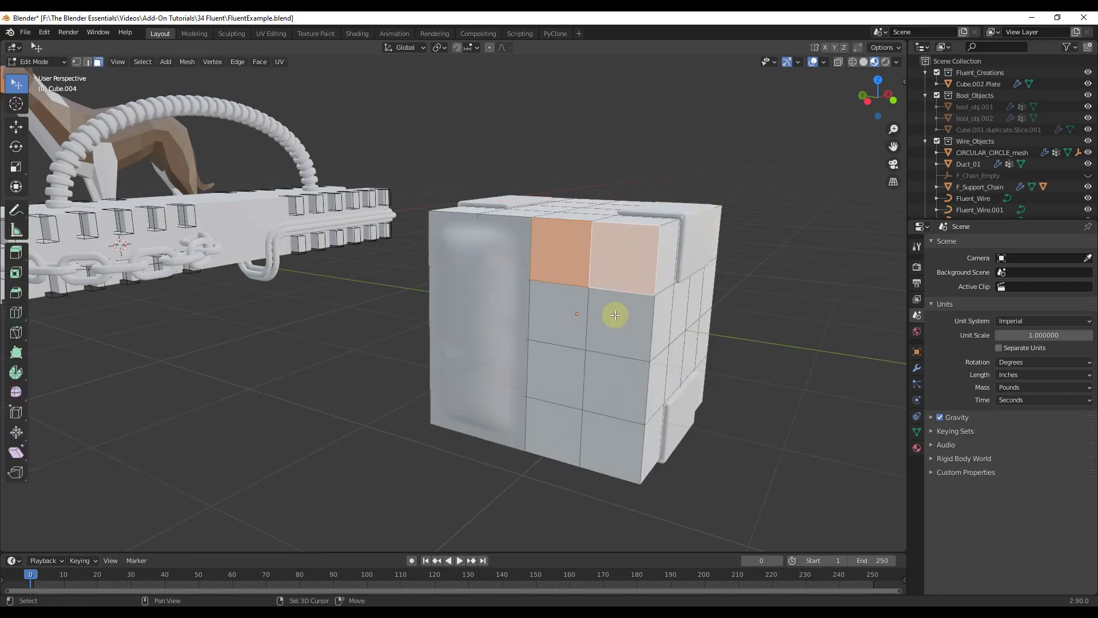
left_click(614, 314, "shift")
left_click(563, 336, "shift")
left_click(563, 371, "shift")
left_click(620, 372, "shift")
left_click(602, 441, "shift")
left_click(554, 427, "shift")
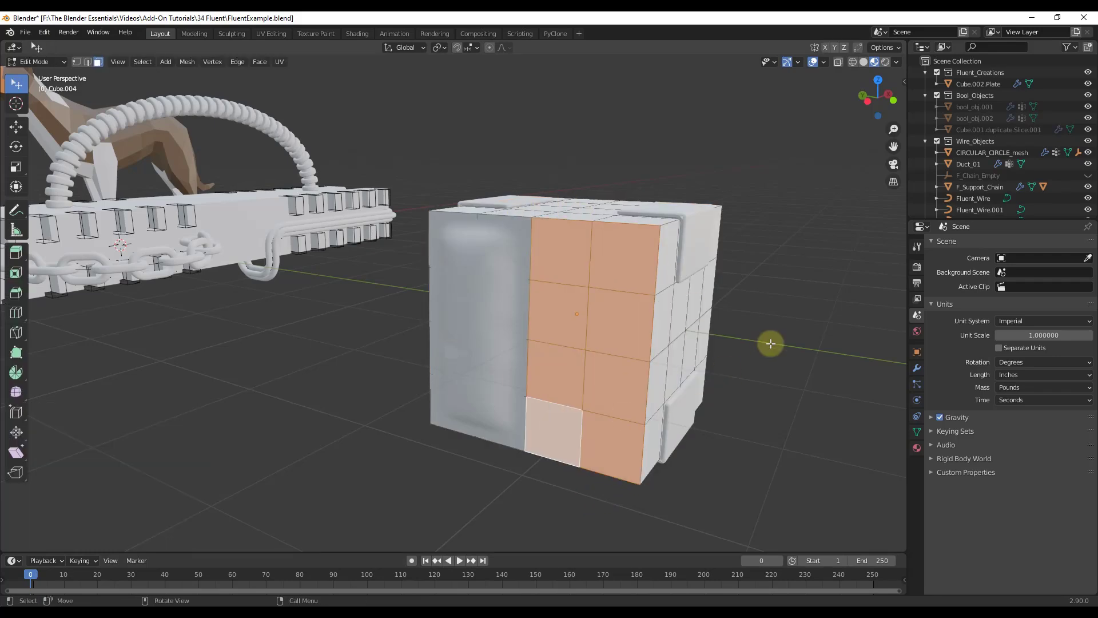
- Generate a separate inflated cloth panel for each of the eight selected faces
scroll(744, 332, "up", 4)
key("f")
left_click(582, 300)
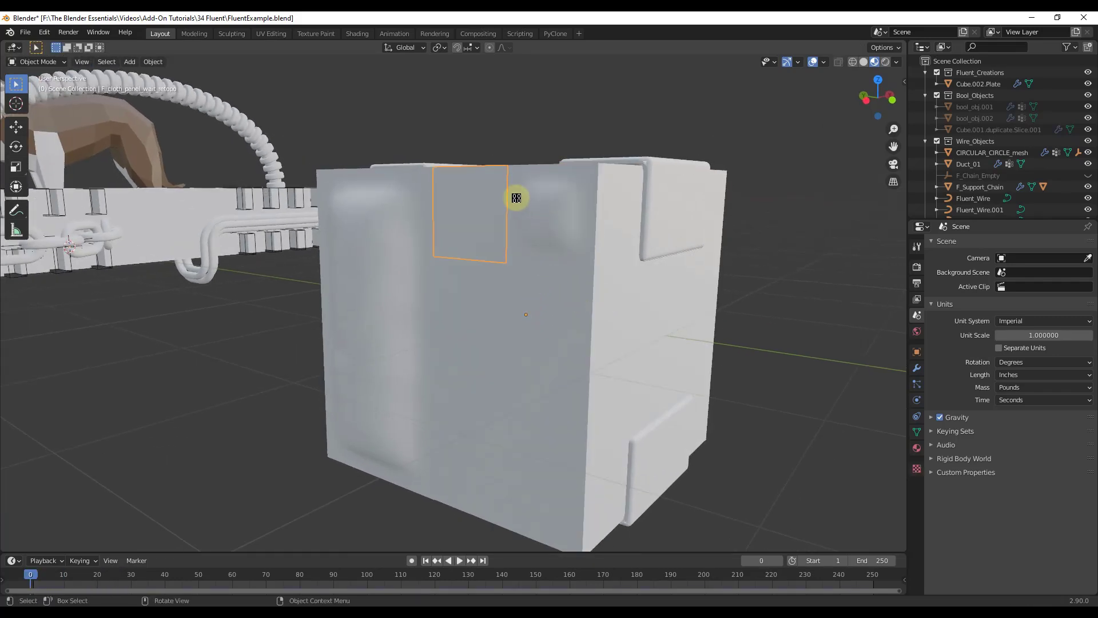
key("space")
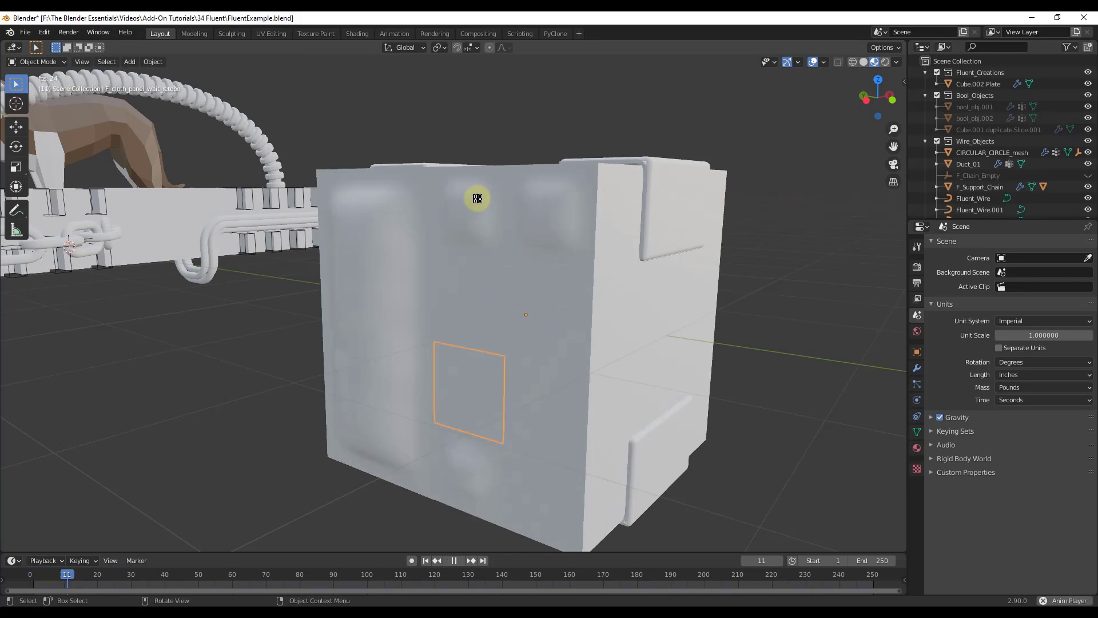
key("Escape")
key("space")
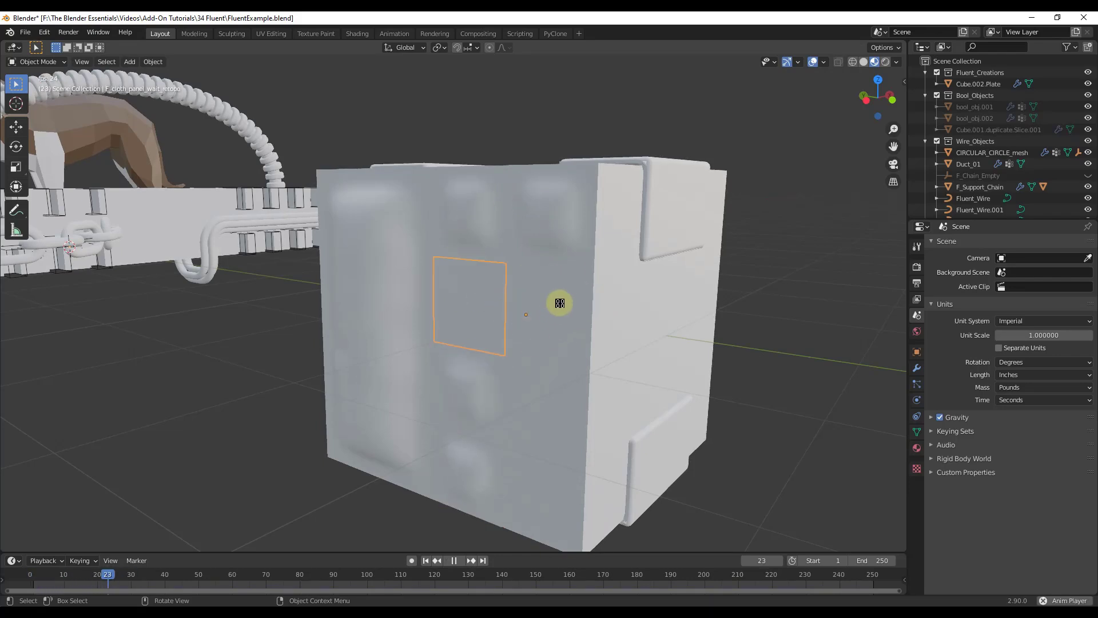
key("Escape")
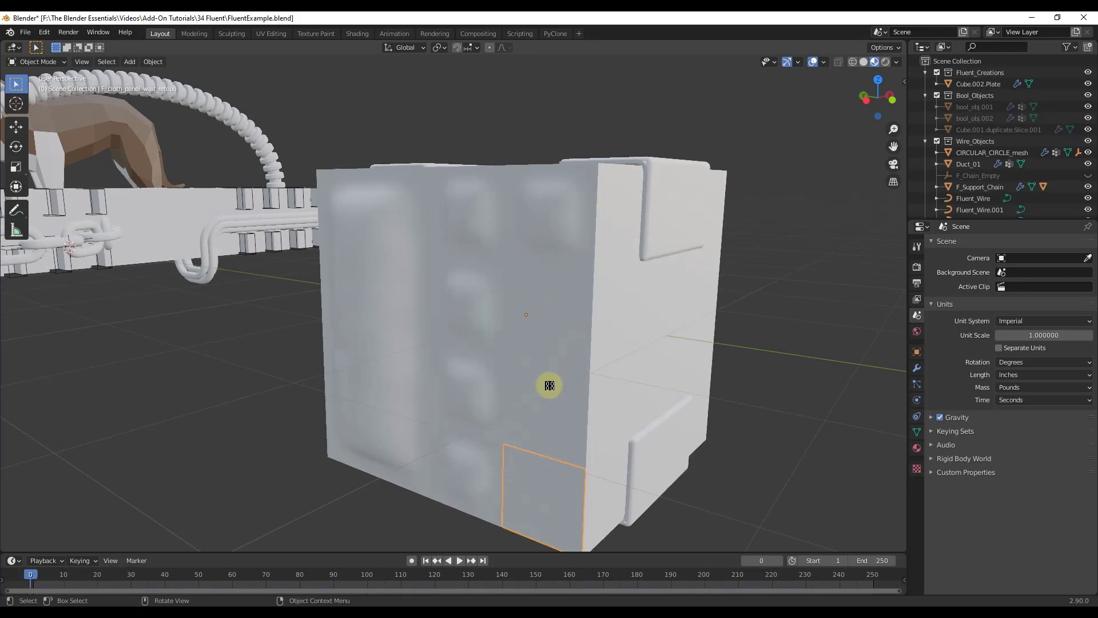
left_click(540, 314)
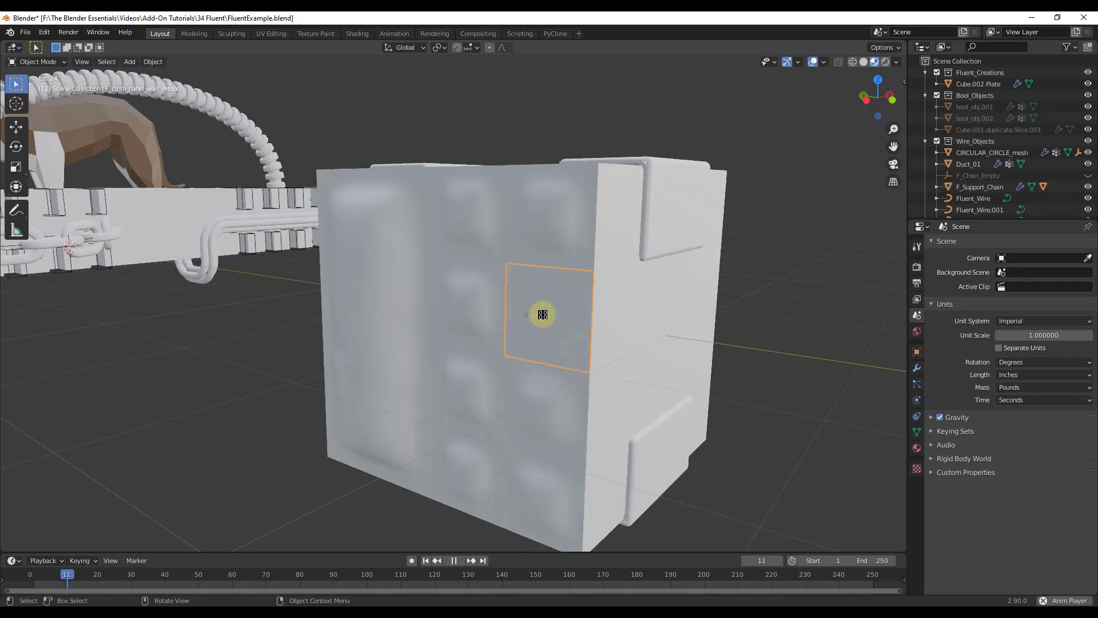
key("space")
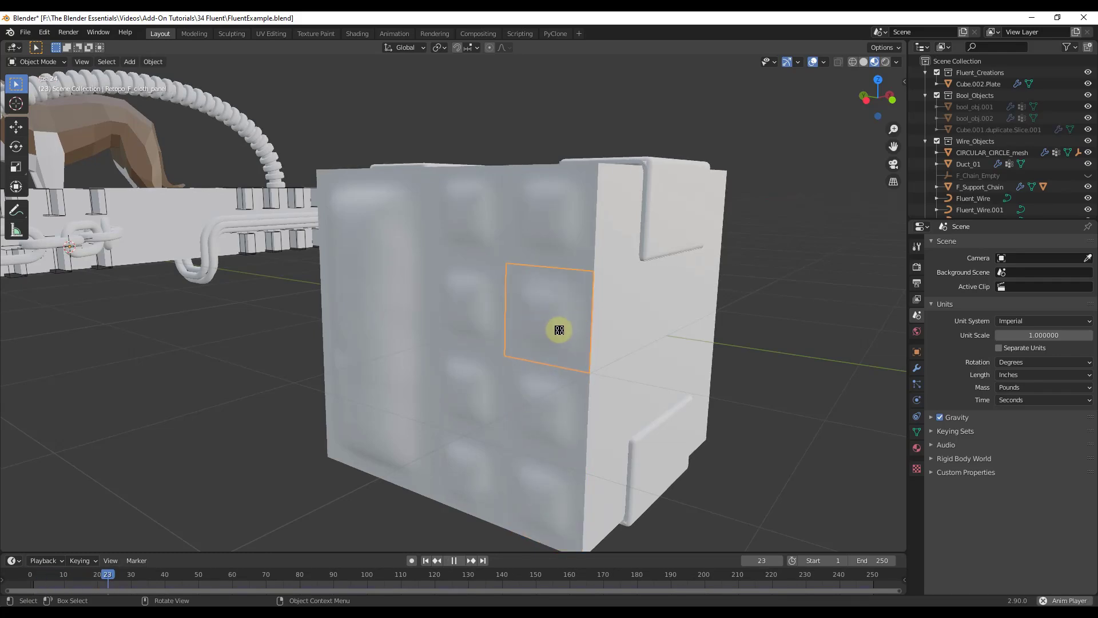
key("Escape")
scroll(552, 287, "down", 4)
mouse_move(551, 286)
middle_mouse_down()
mouse_move(567, 299)
mouse_move(551, 277)
middle_mouse_up()
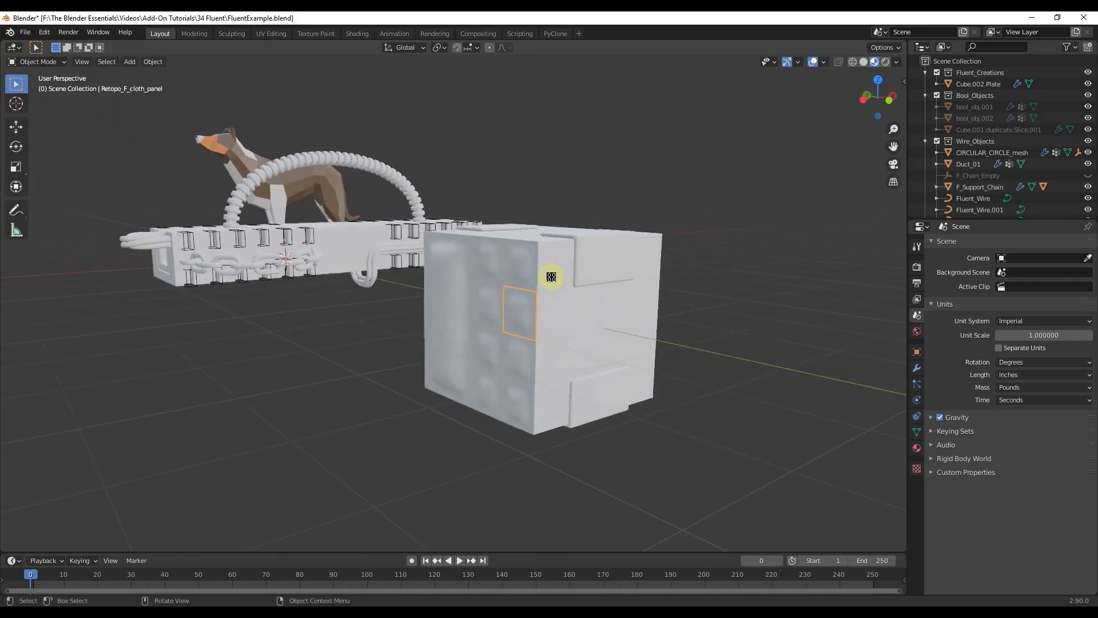
scroll(600, 312, "up", 2)
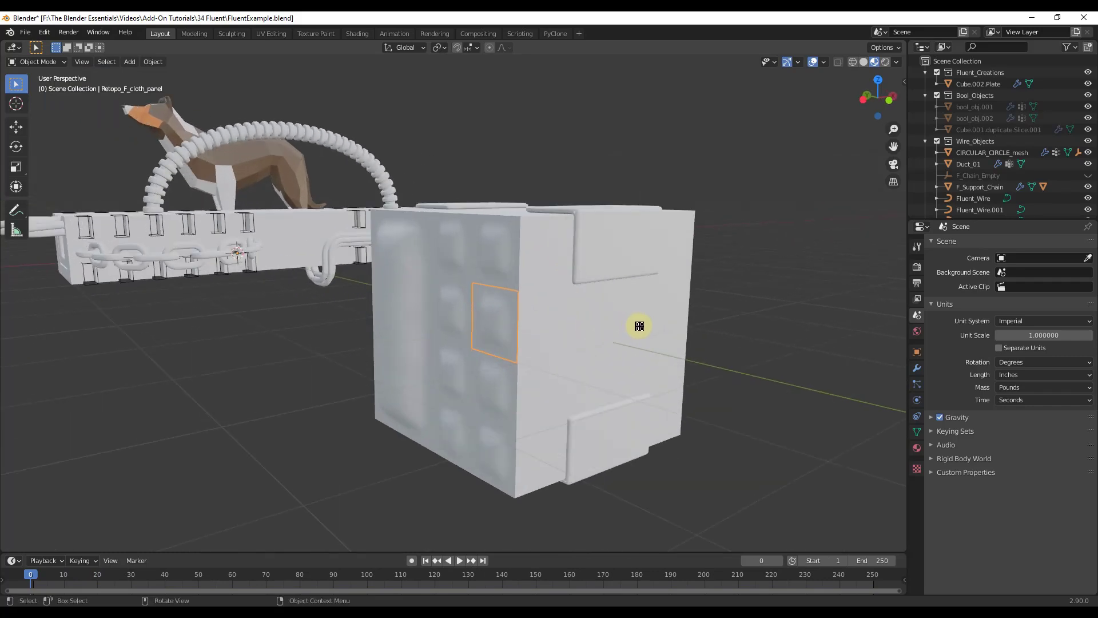
- Cut a rounded rectangular recess about 0.033 deep into the cube side between the two plates, using a Difference boolean
middle_click_drag(639, 326, 598, 319)
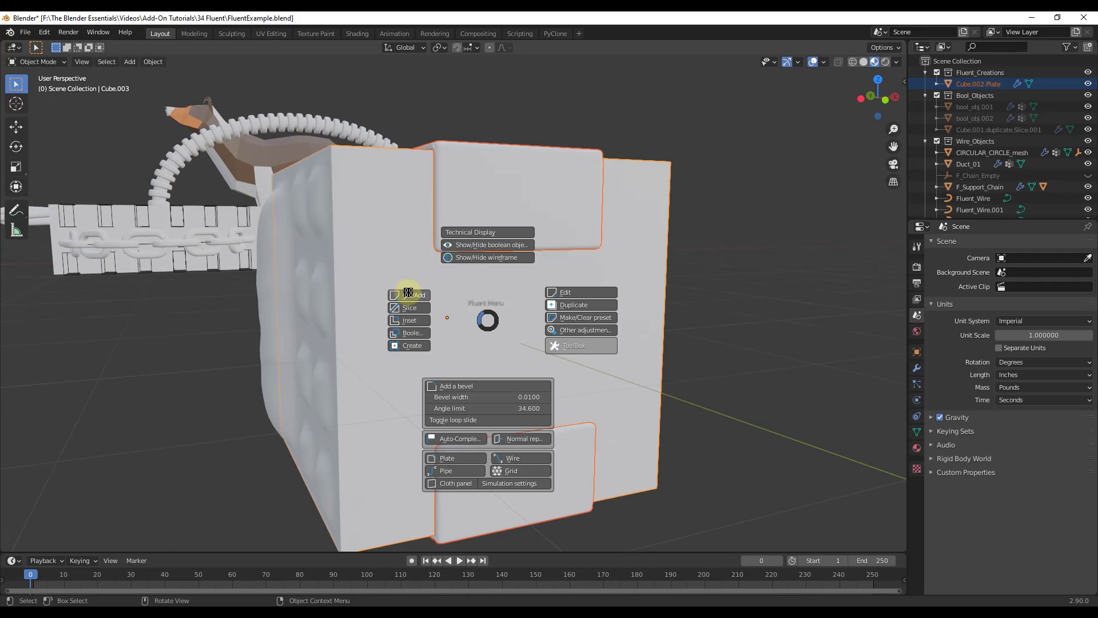
left_click(405, 297)
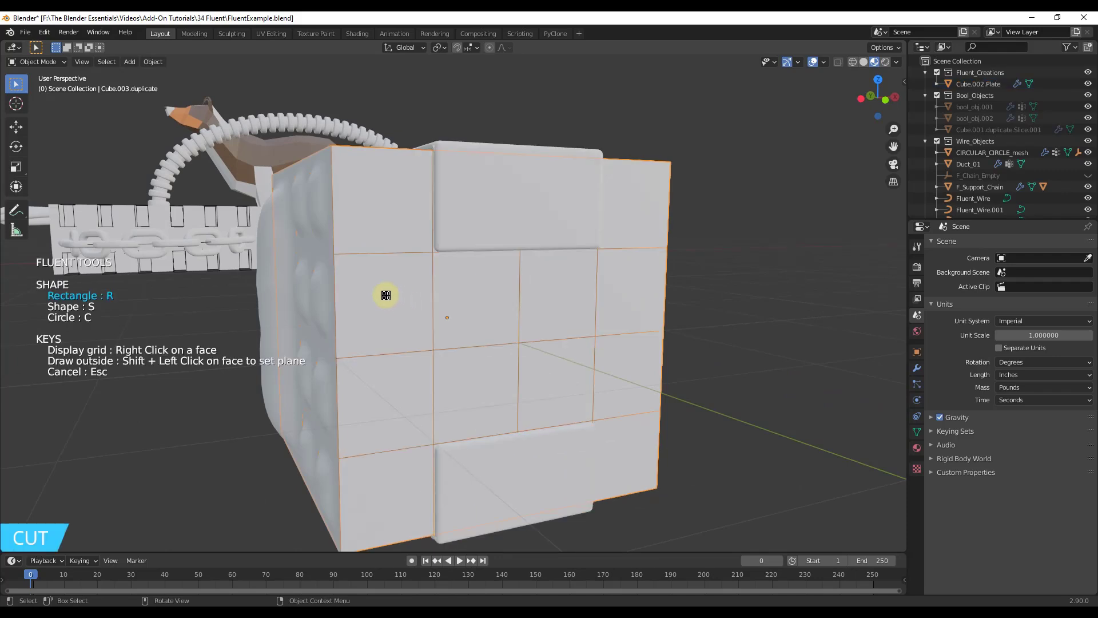
left_click_drag(386, 295, 638, 388)
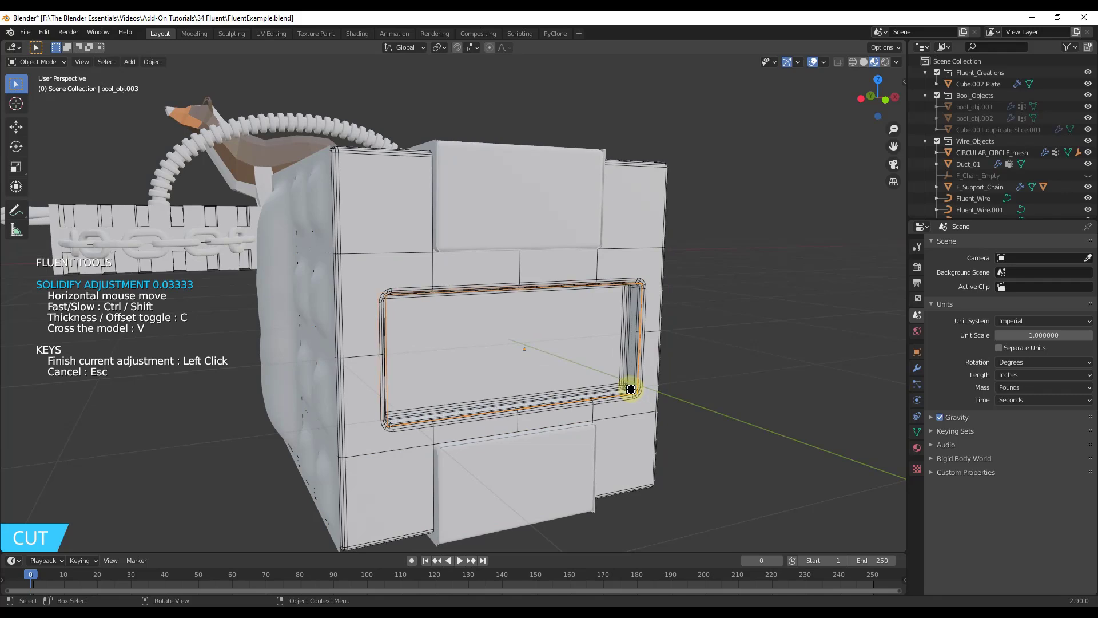
left_click(631, 389)
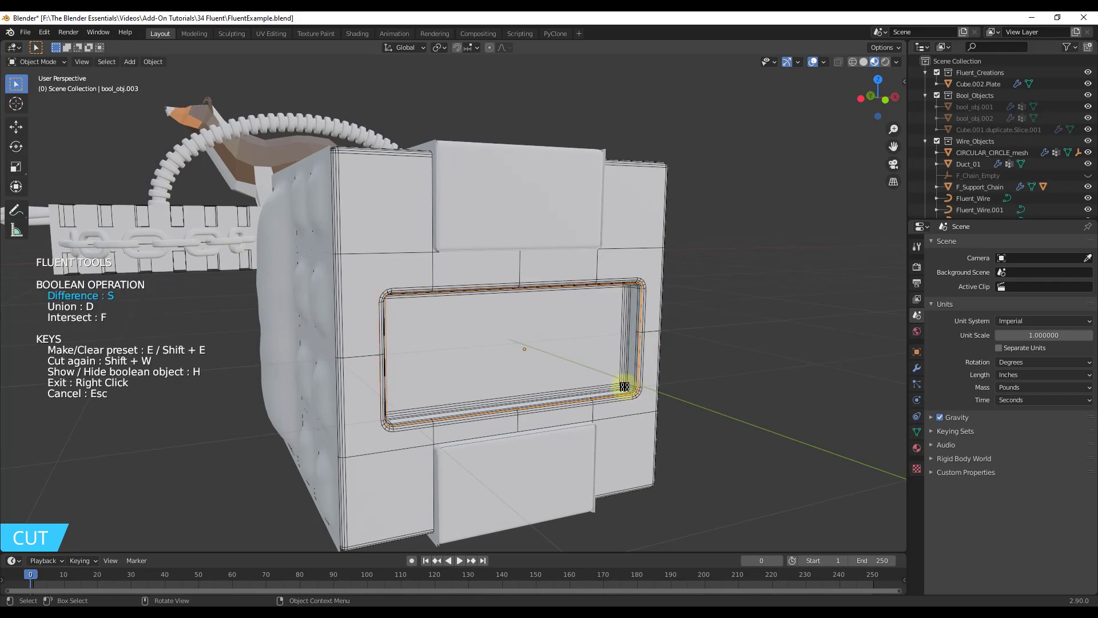
right_click(621, 378)
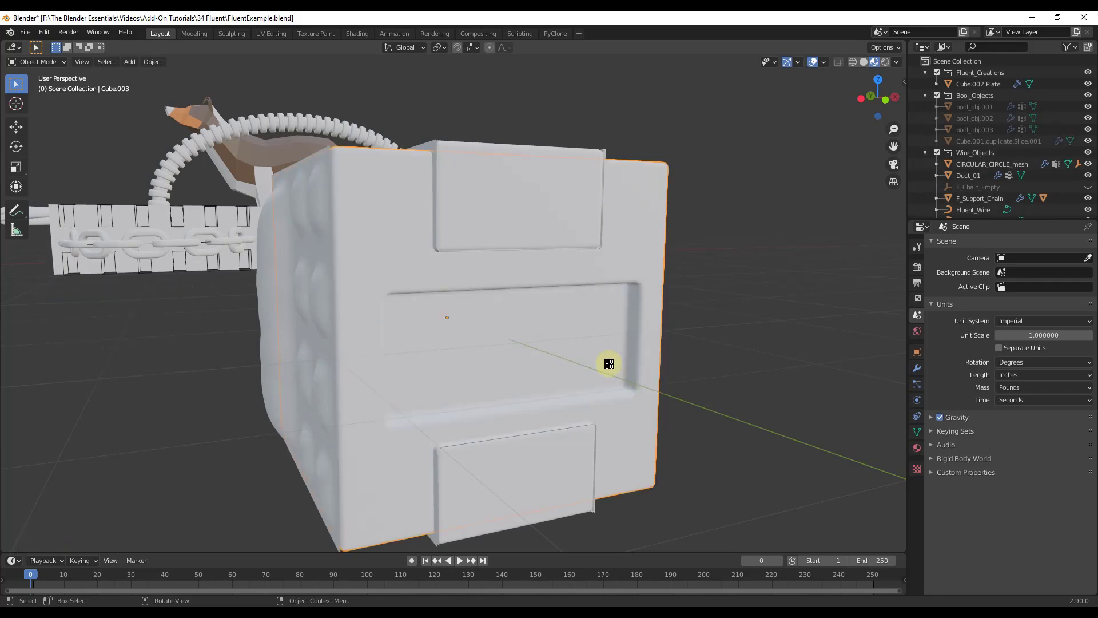
key("f")
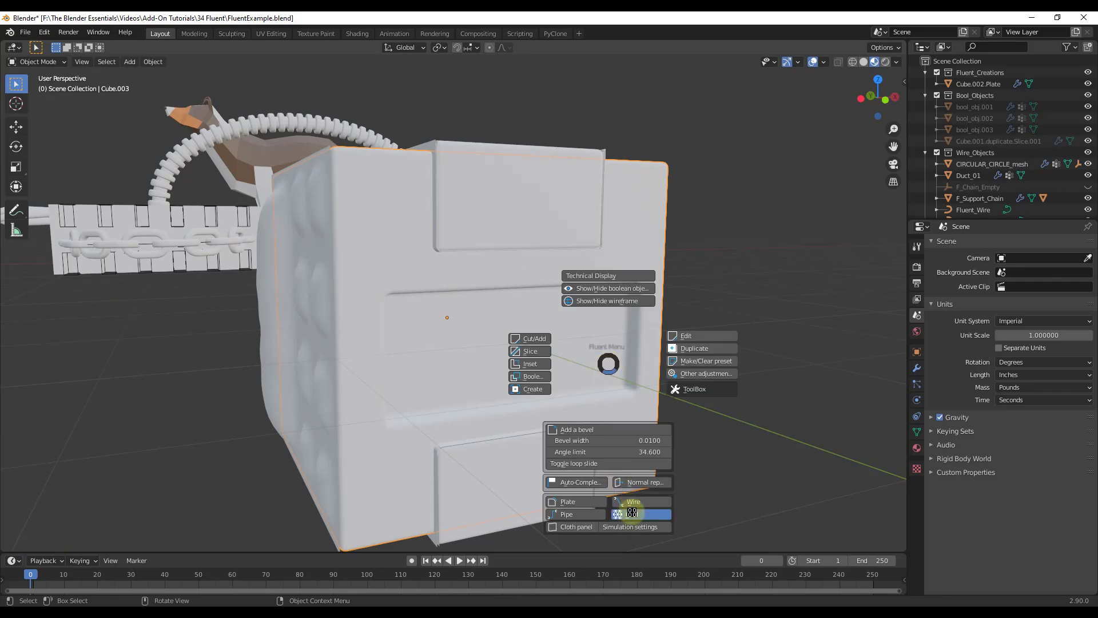
left_click(632, 513)
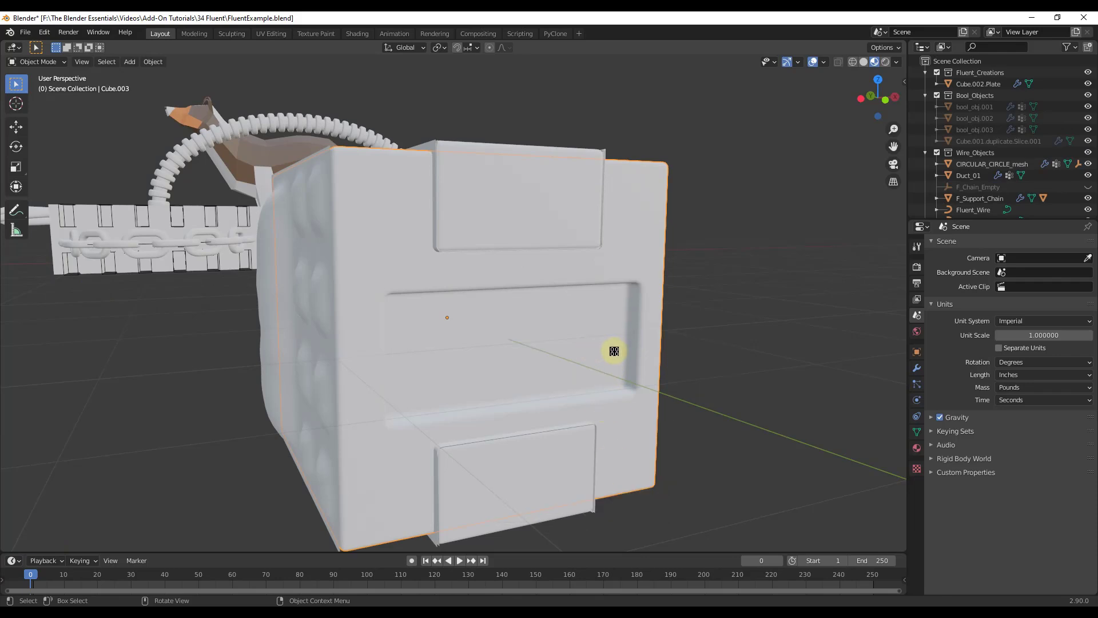
key("f")
key("Escape")
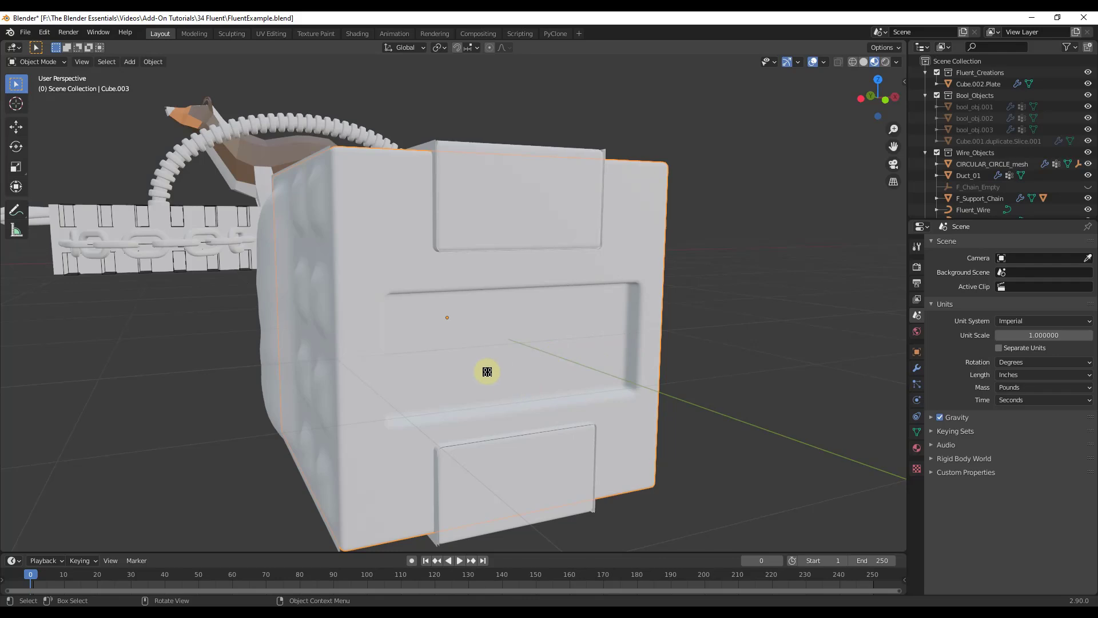
key("f")
left_click(509, 524)
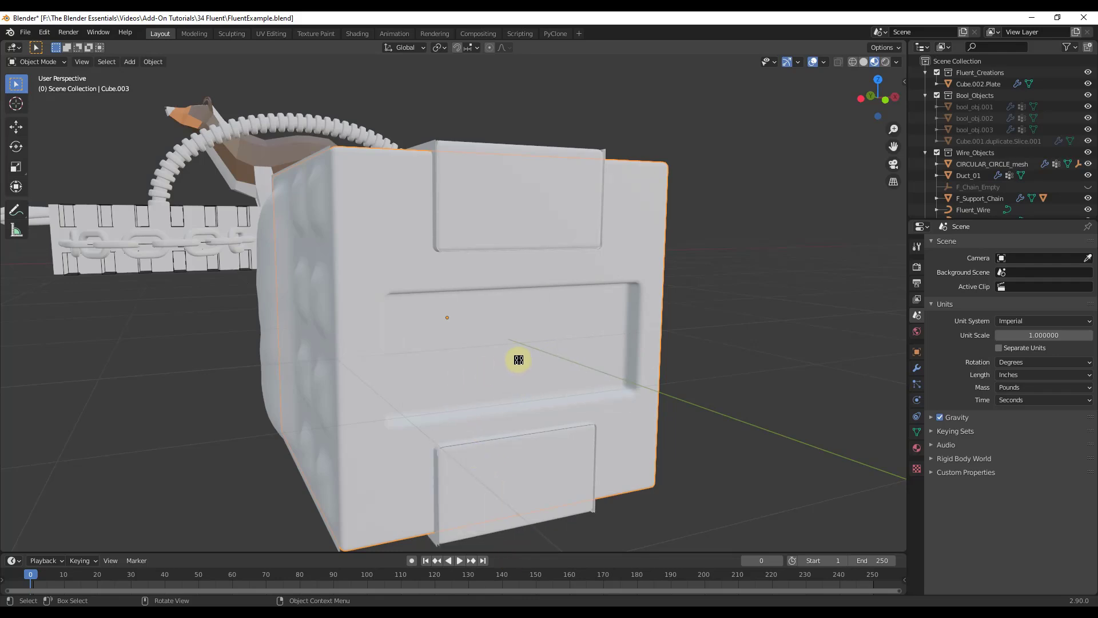
- Show the boolean objects and select the cutter object of the rectangular recess
key("f")
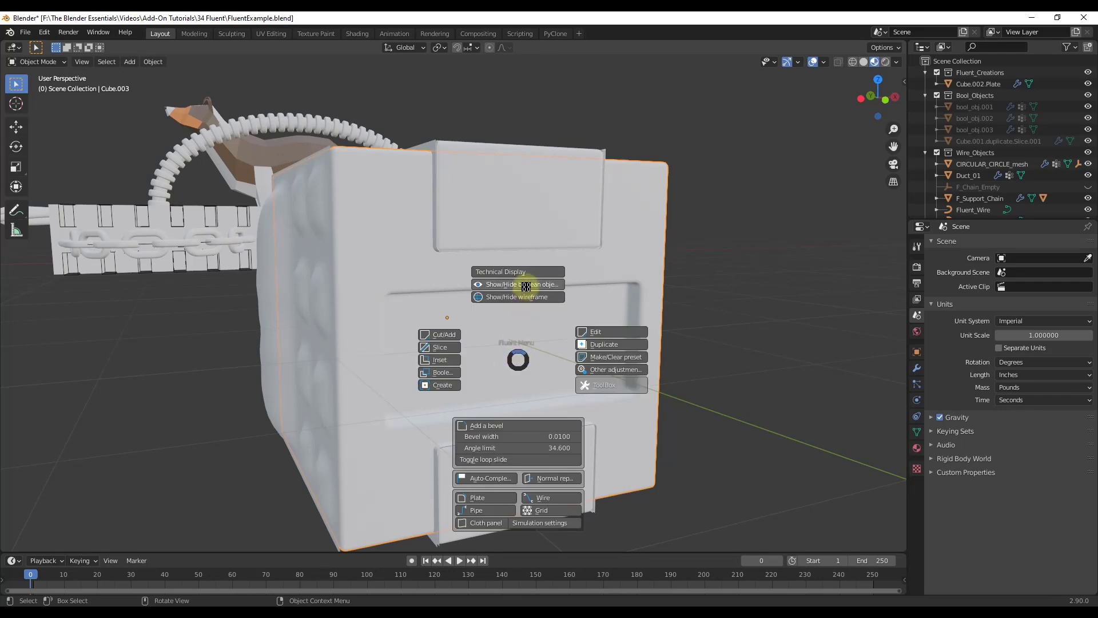
left_click(522, 284)
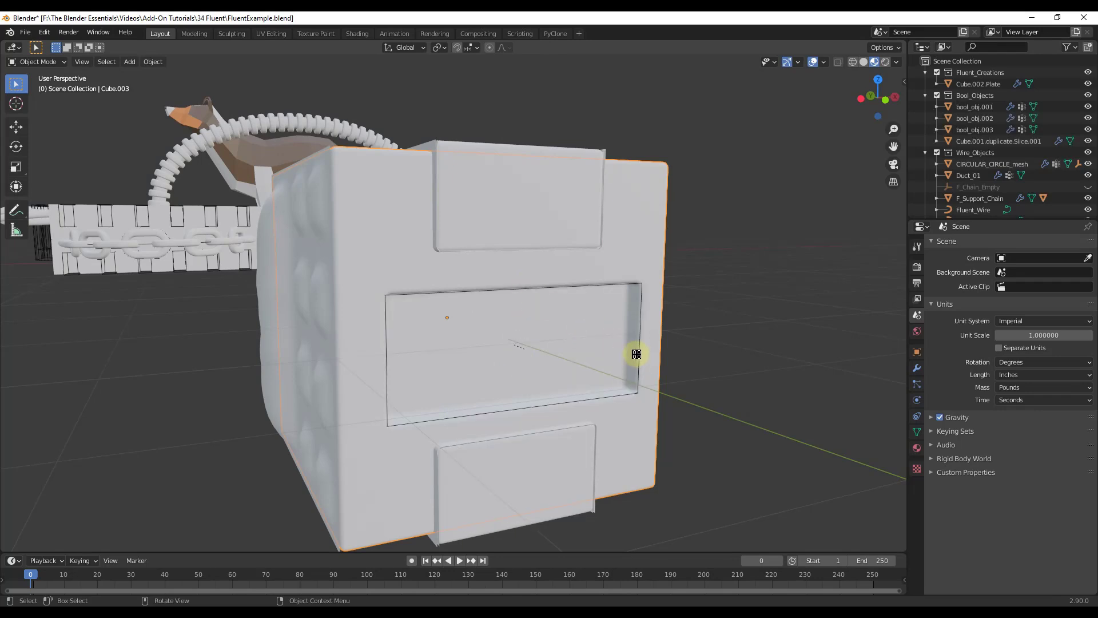
left_click(638, 287)
middle_click_drag(634, 292, 568, 357)
- Add a diagonal mesh grid inside the rectangular recess with the Grid tool and scale its pattern down to a fine mesh
key("f")
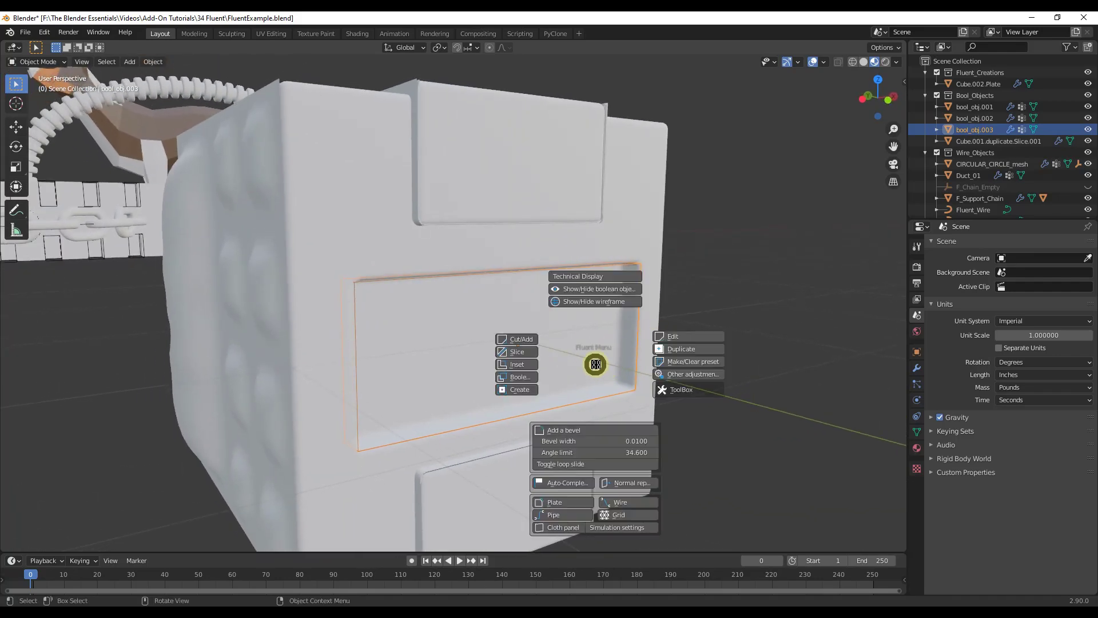
left_click(619, 513)
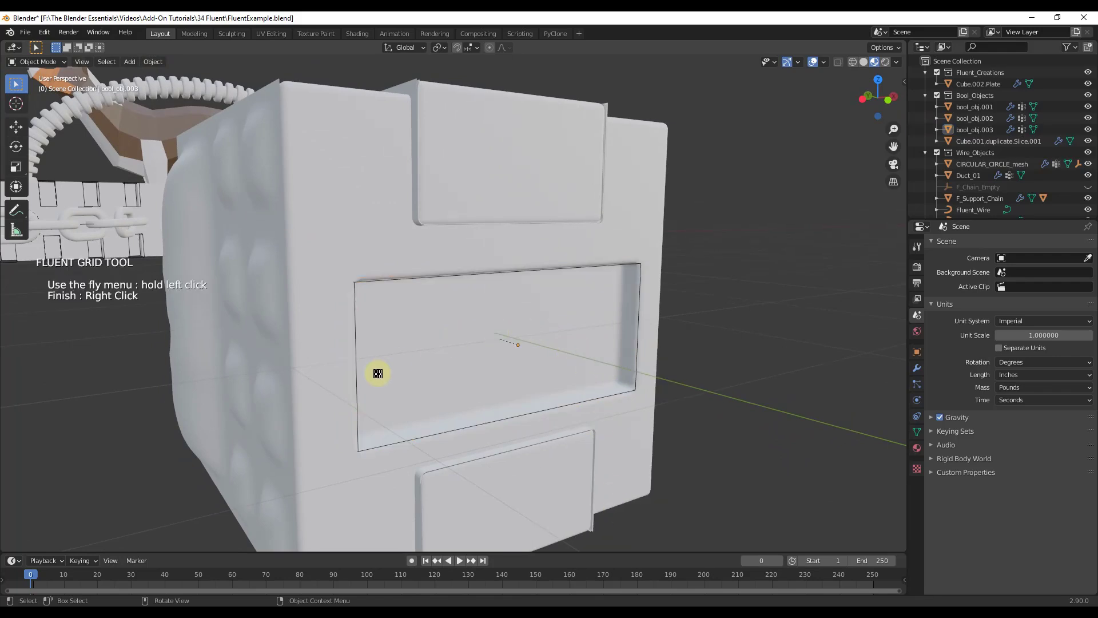
left_click_drag(360, 300, 429, 172)
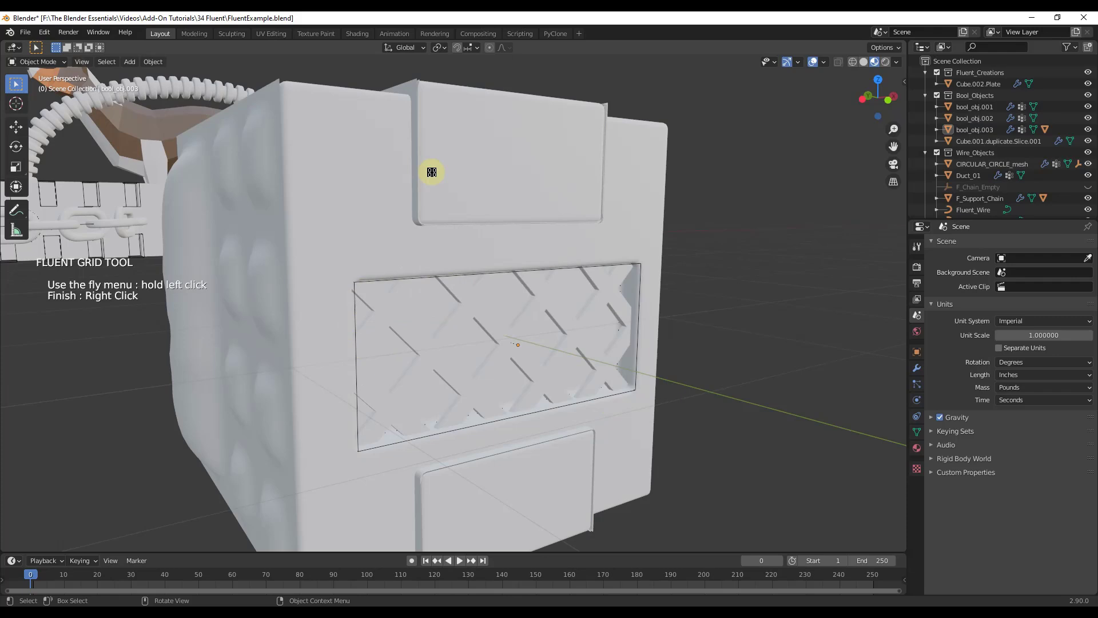
left_click_drag(490, 363, 561, 328)
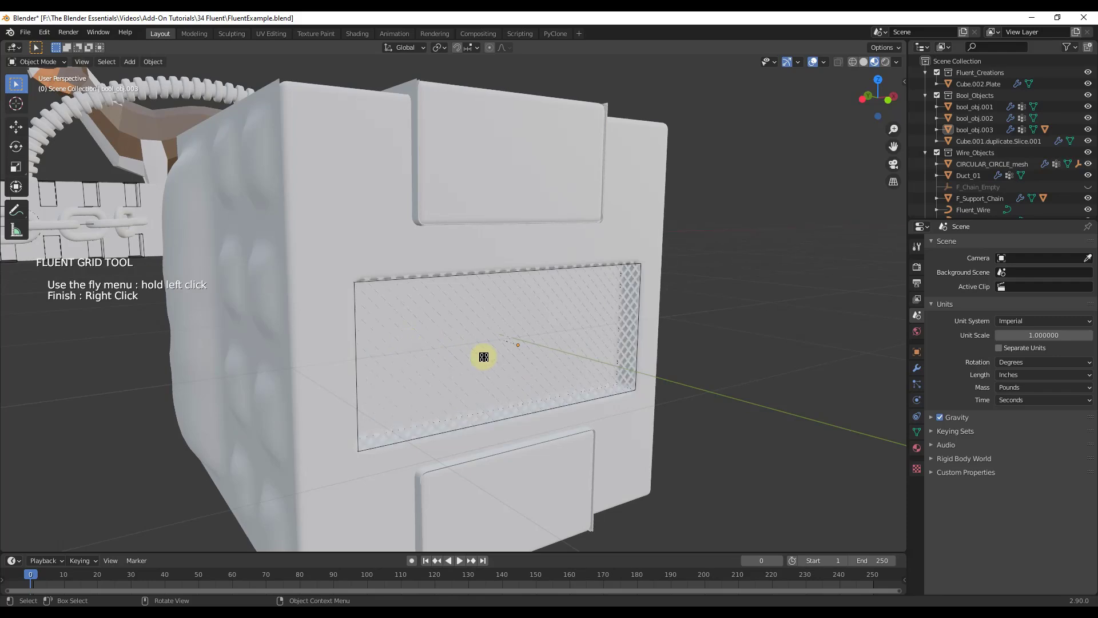
- Set the grid farther back inside the rectangular recess
scroll(578, 337, "up", 3)
left_click_drag(597, 343, 640, 343)
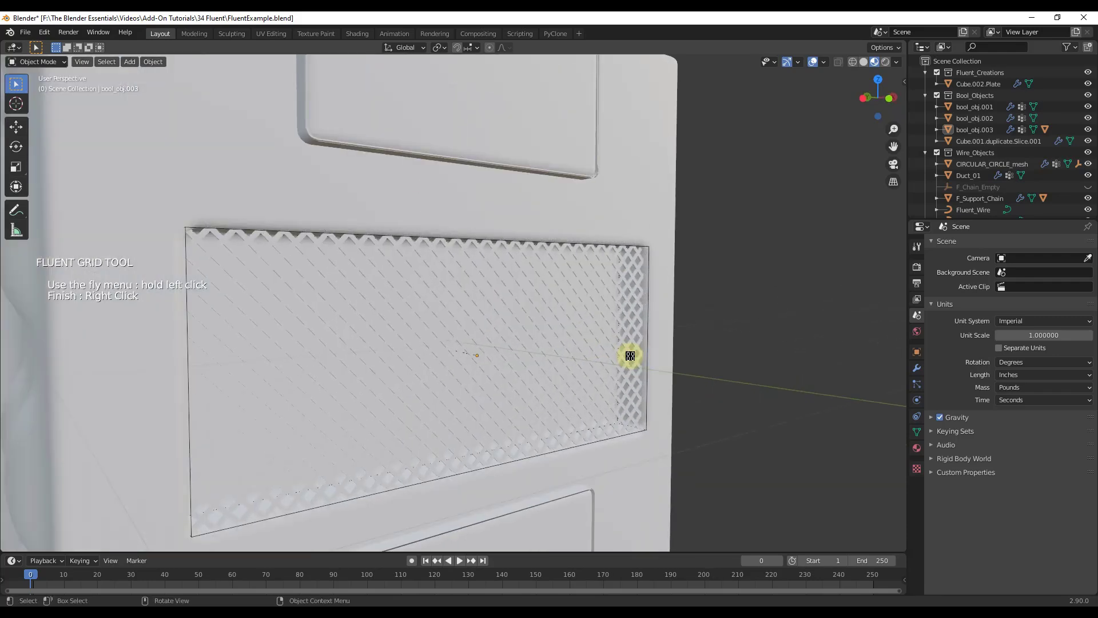
mouse_move(612, 354)
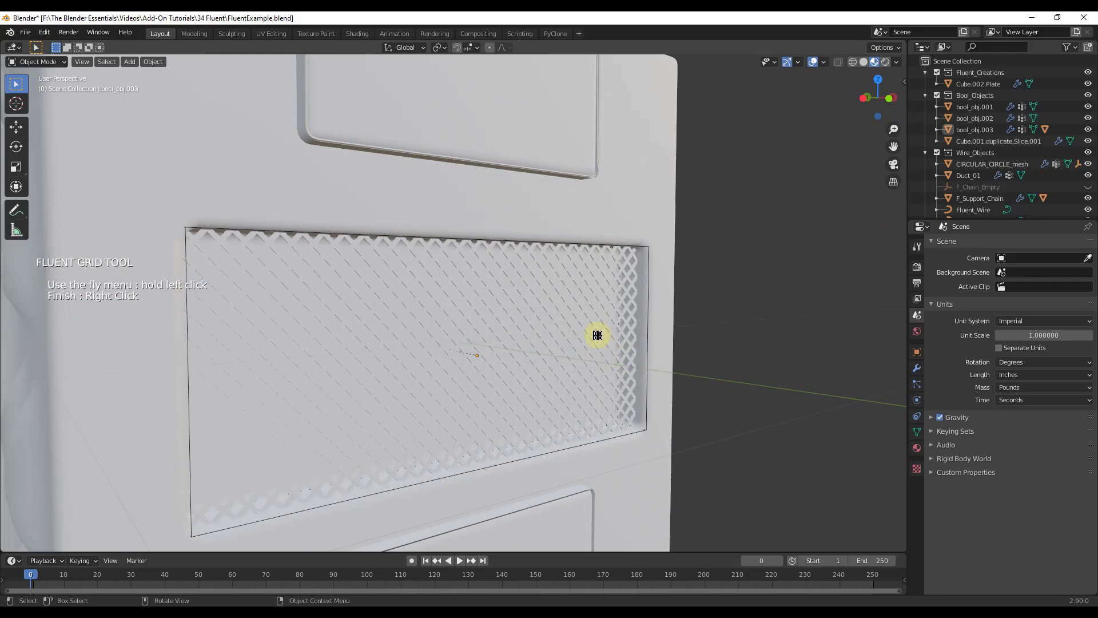
- Adjust the thickness of the grid's strands to a thin wire mesh and finish the grid
left_click_drag(597, 335, 647, 367)
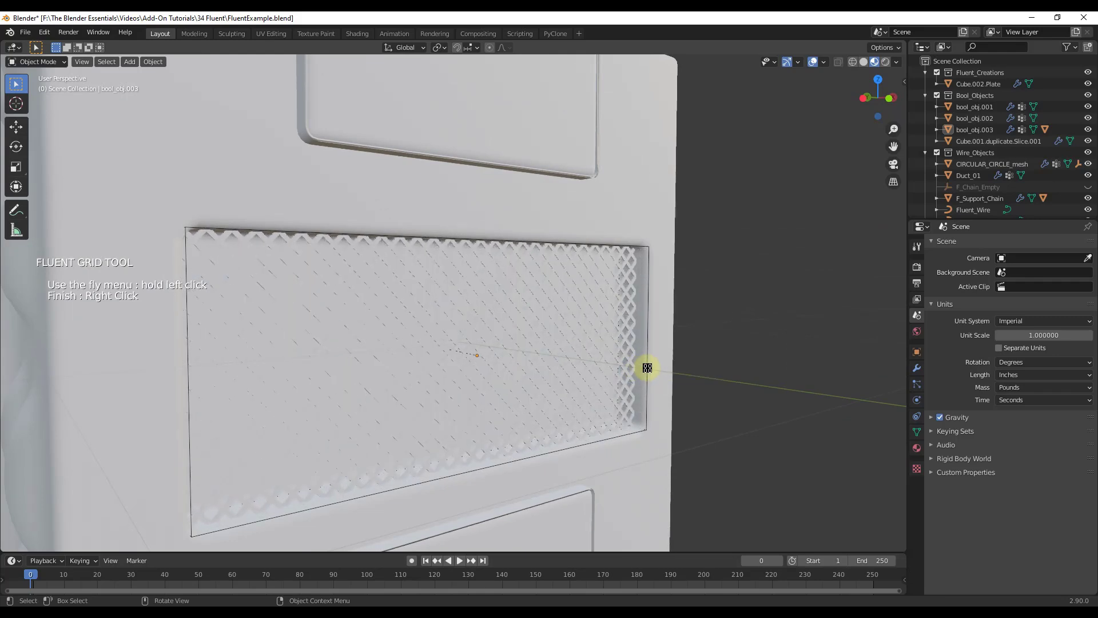
left_click_drag(644, 368, 689, 329)
mouse_move(659, 350)
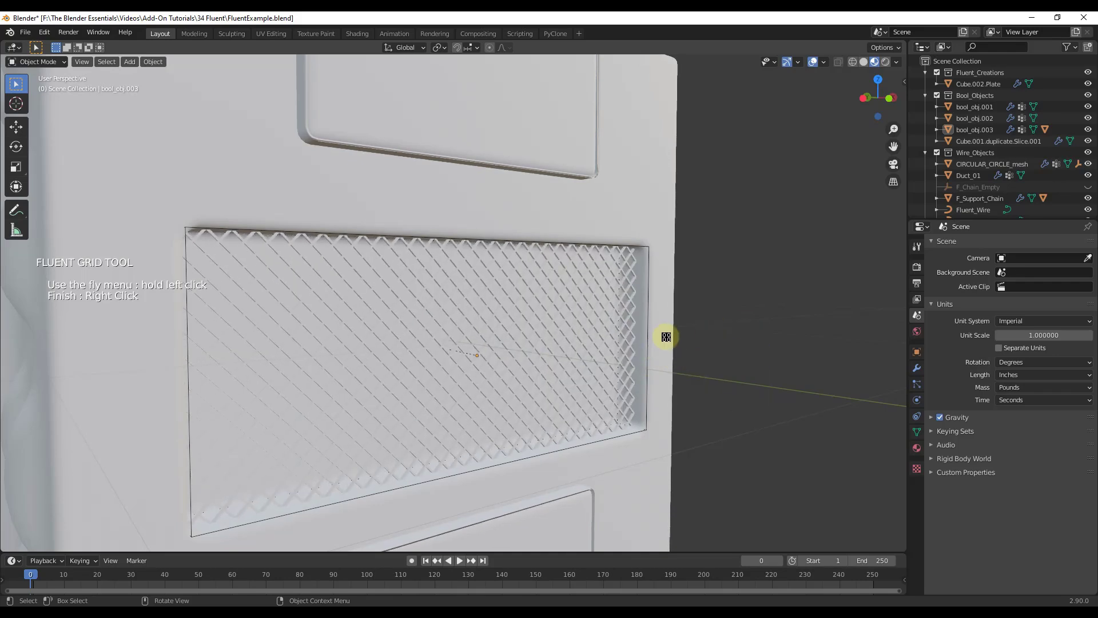
right_click(569, 337)
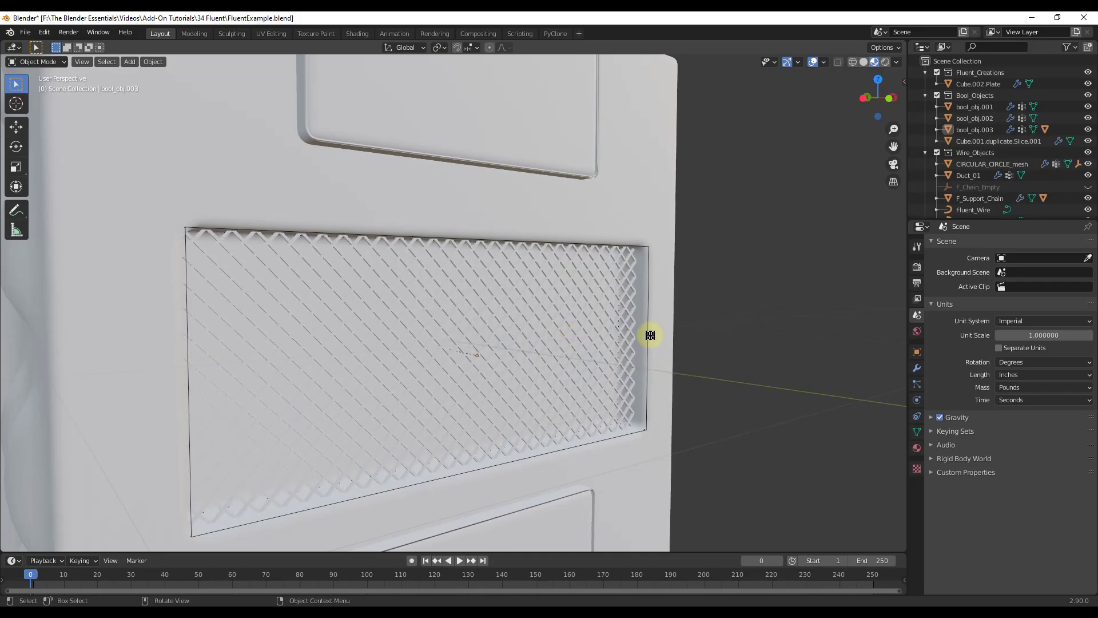
mouse_move(647, 335)
middle_mouse_down()
mouse_move(213, 355)
mouse_move(635, 344)
middle_mouse_up()
scroll(606, 346, "down", 4)
middle_click_drag(506, 346, 544, 349)
scroll(497, 383, "up", 3)
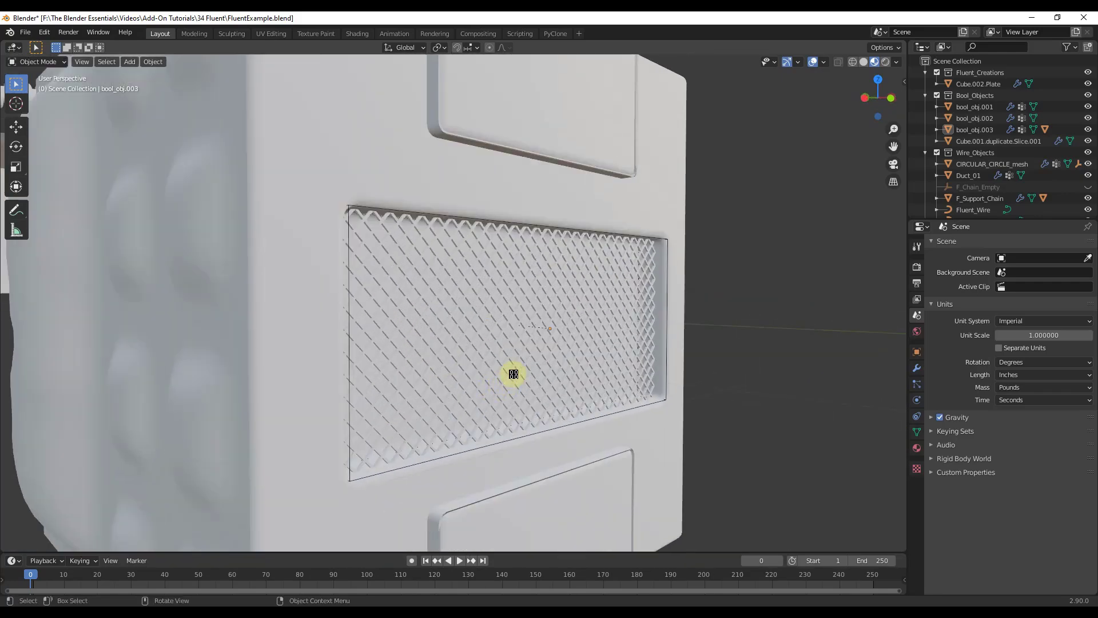